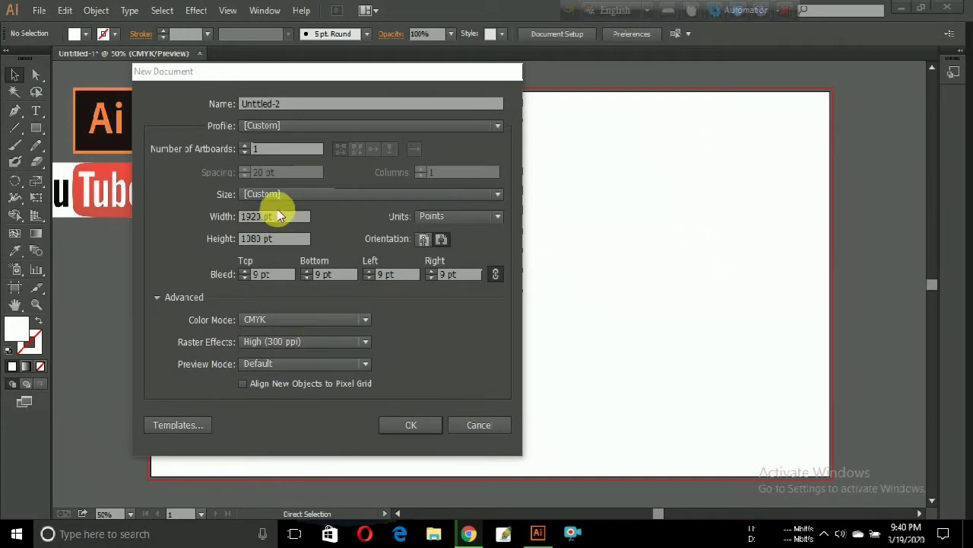
- Create the 1920 by 1080 pt document, then cover the logos document's artboard with a page-sized rectangle
click(409, 425)
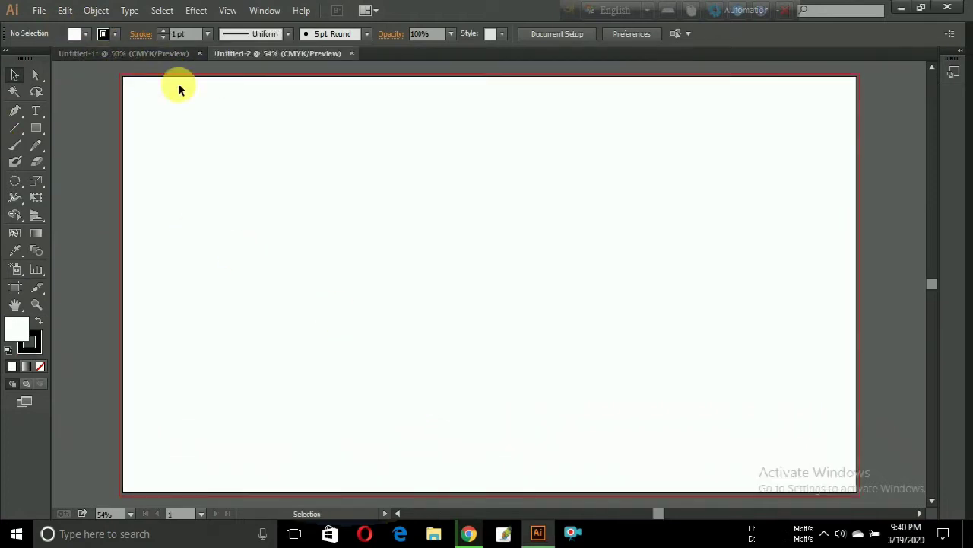
click(141, 54)
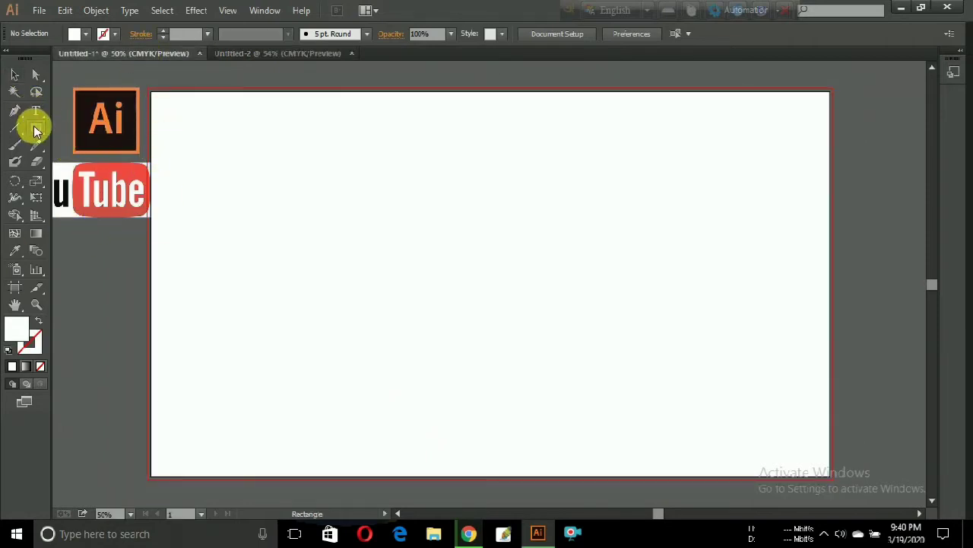
drag(36, 131, 76, 128)
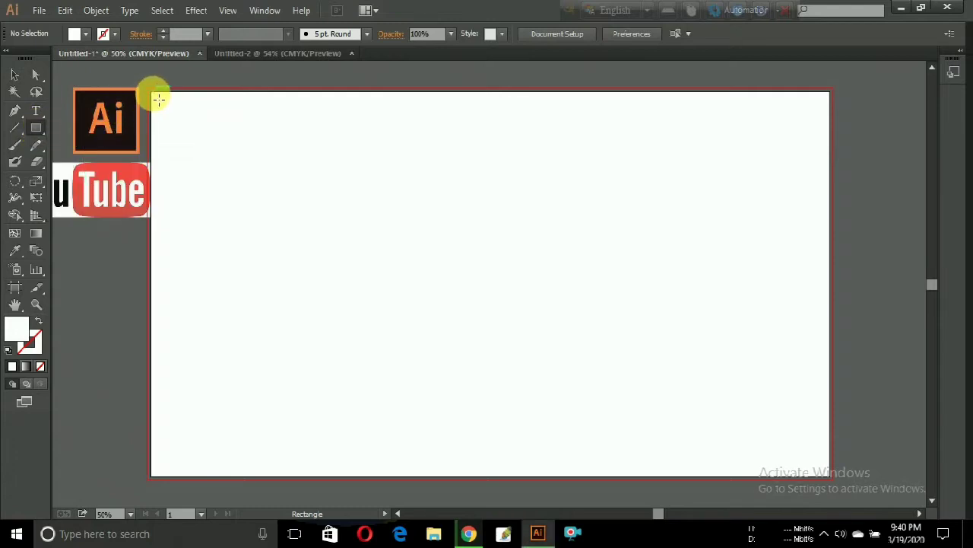
drag(158, 99, 835, 480)
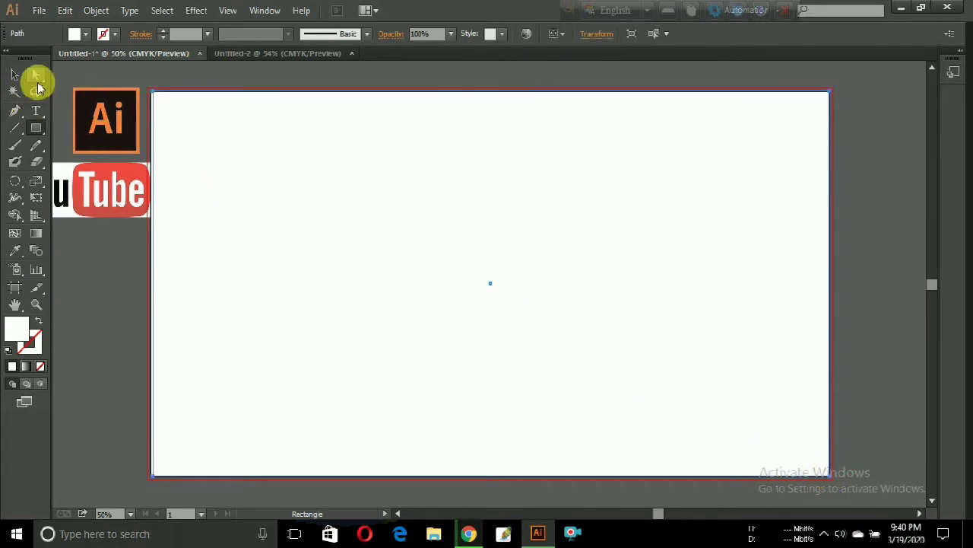
click(14, 75)
drag(158, 98, 149, 91)
click(97, 325)
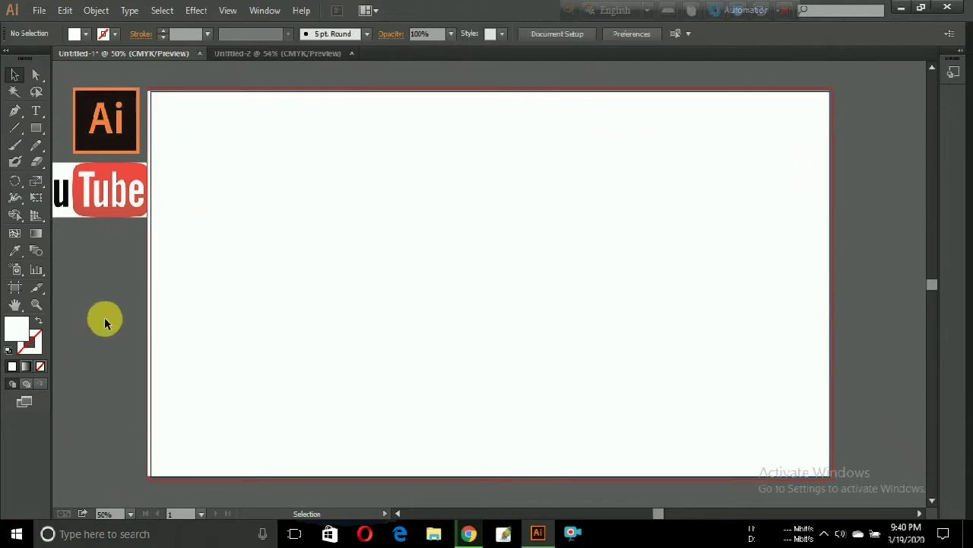
- Fill the background rectangle with dark teal and align its left edge with the artboard
click(283, 247)
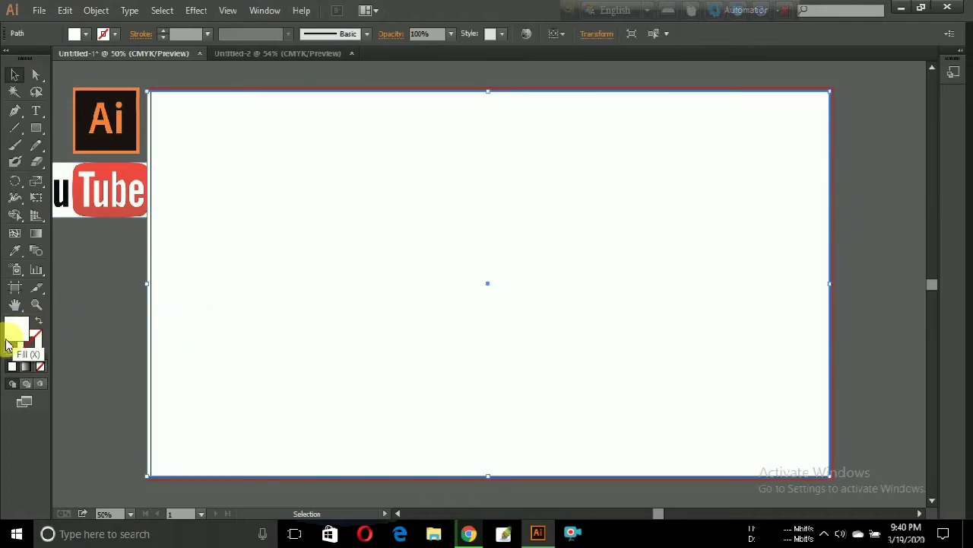
double_click(16, 334)
drag(79, 333, 156, 345)
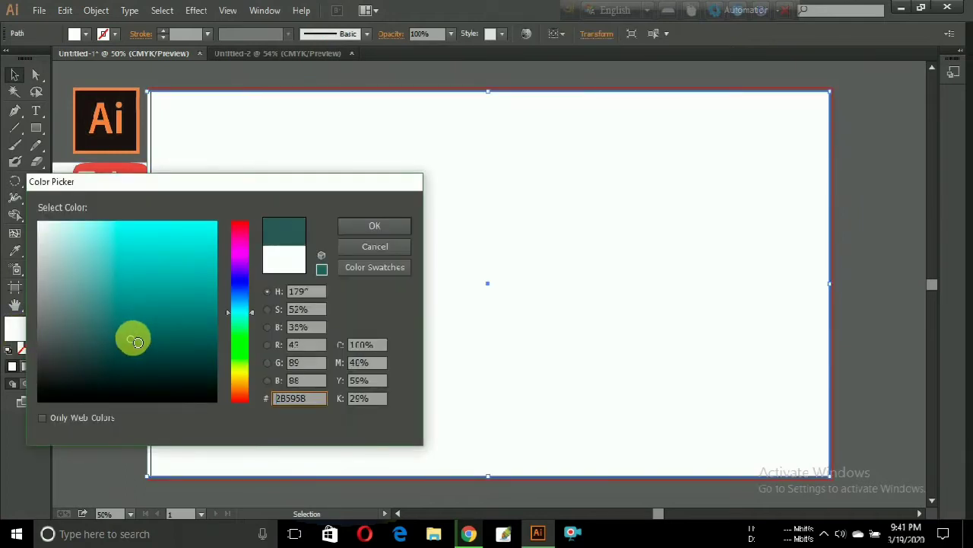
click(361, 230)
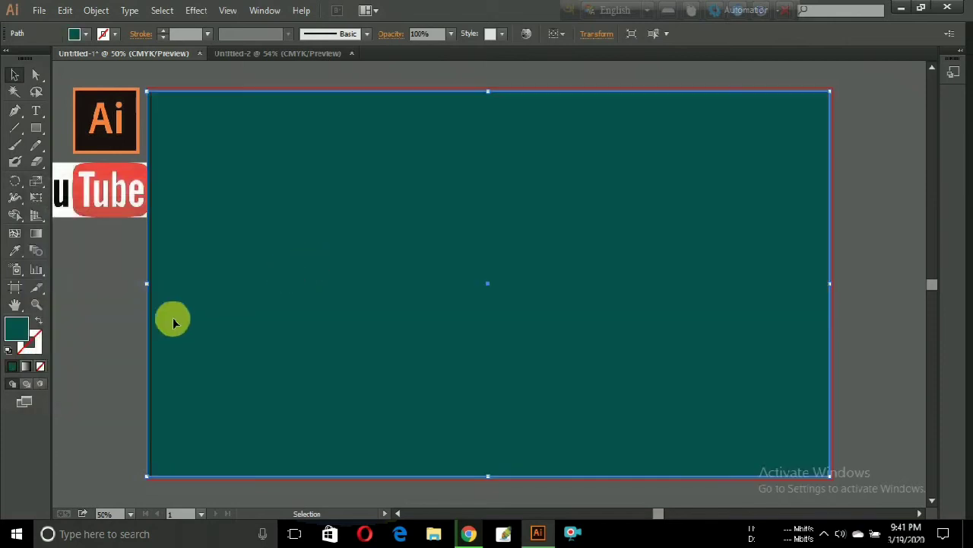
click(105, 343)
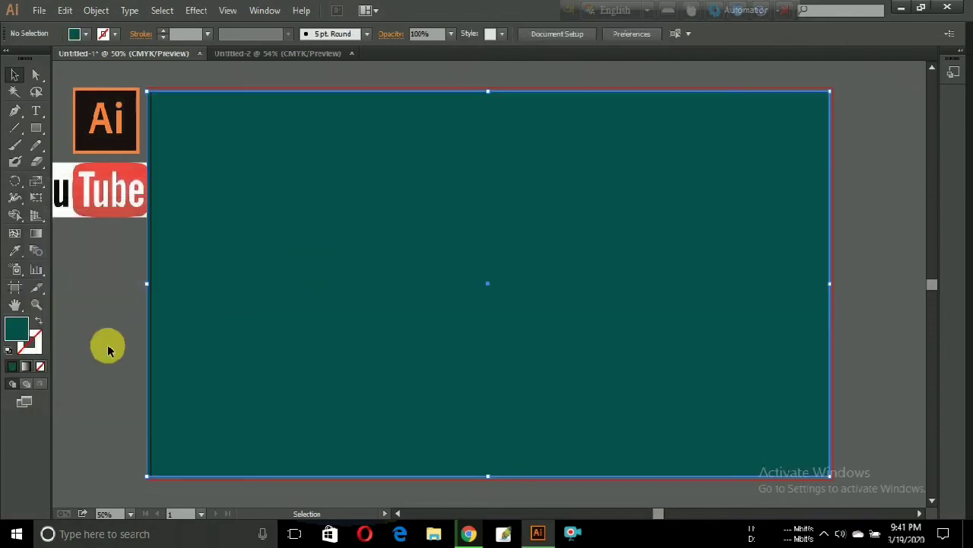
click(160, 285)
drag(147, 285, 151, 284)
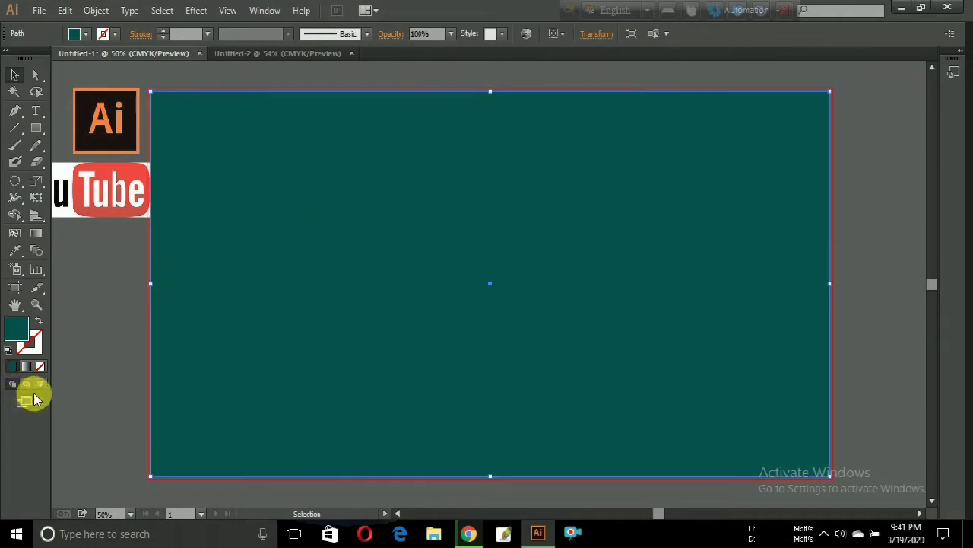
click(76, 400)
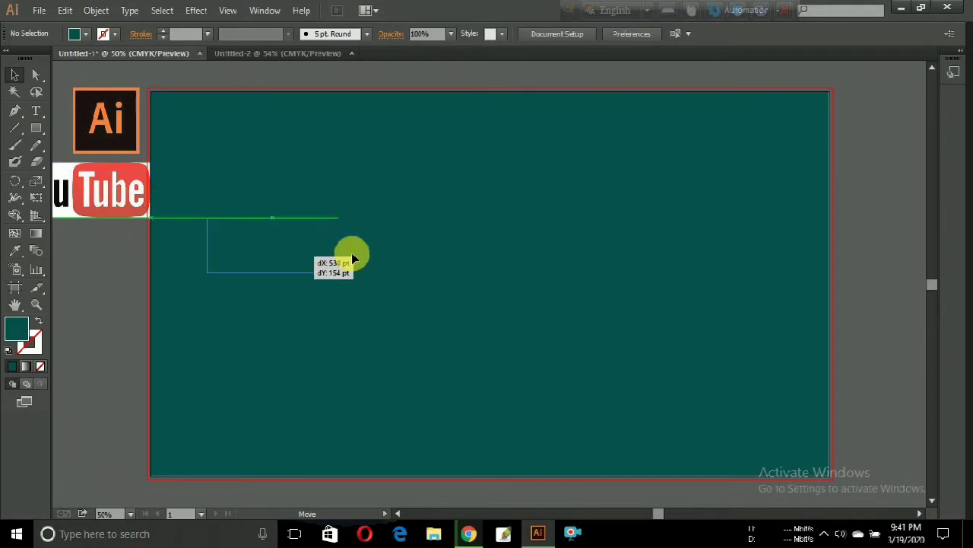
- Bring both logos onto the artboard in front of the background, with the Ai logo top-left
drag(351, 259, 463, 238)
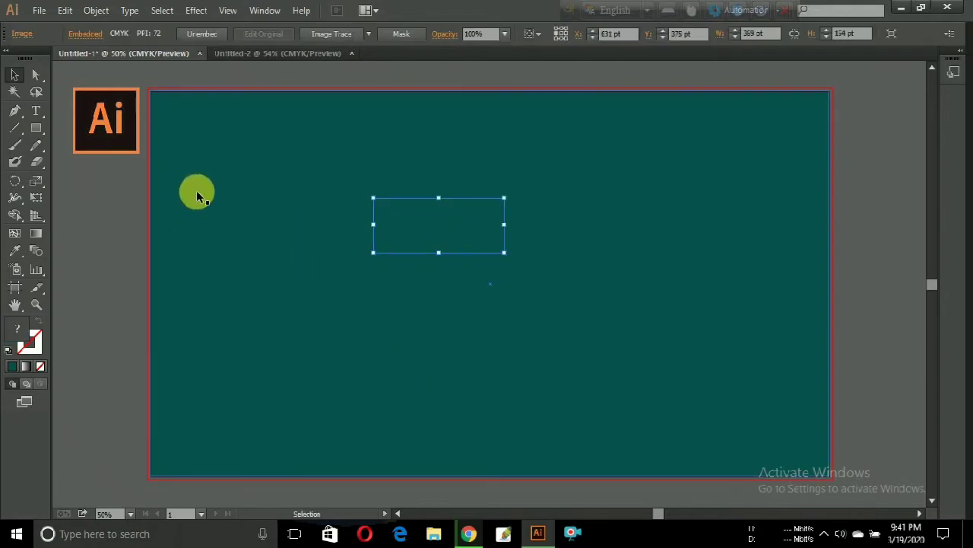
right_click(424, 238)
mouse_move(463, 319)
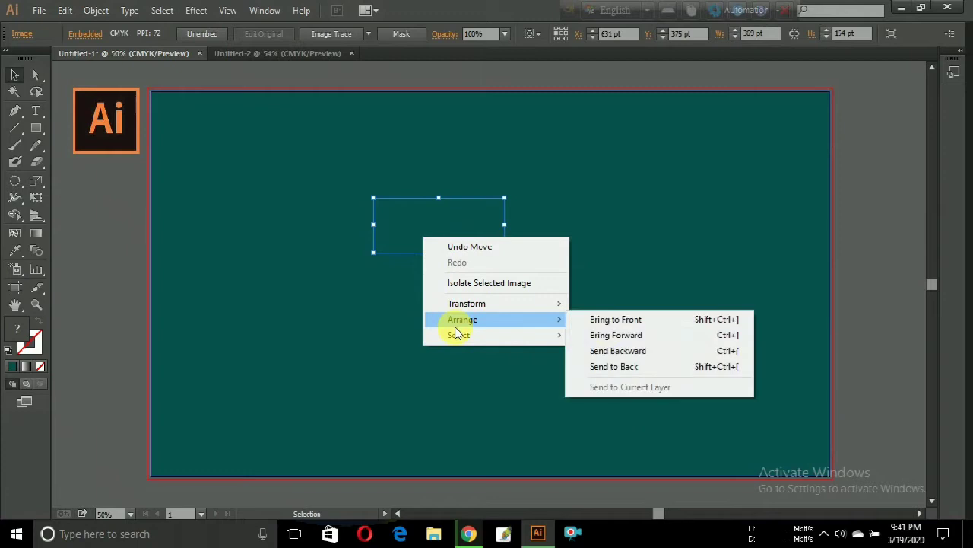
click(617, 319)
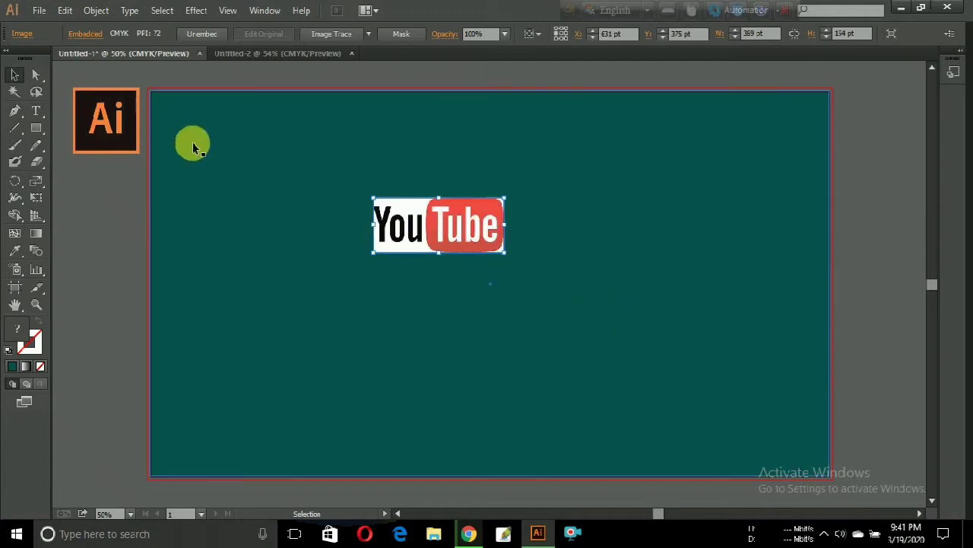
drag(291, 180, 313, 183)
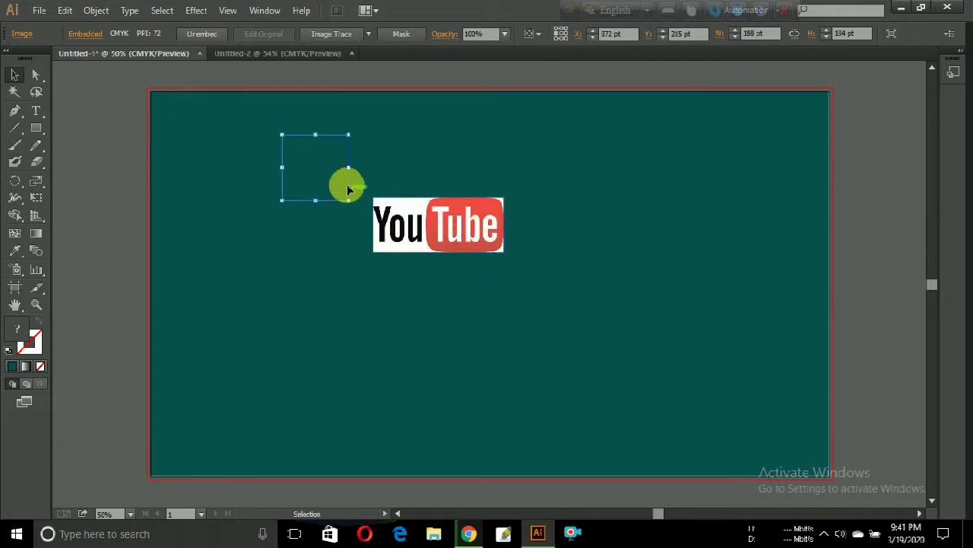
right_click(338, 181)
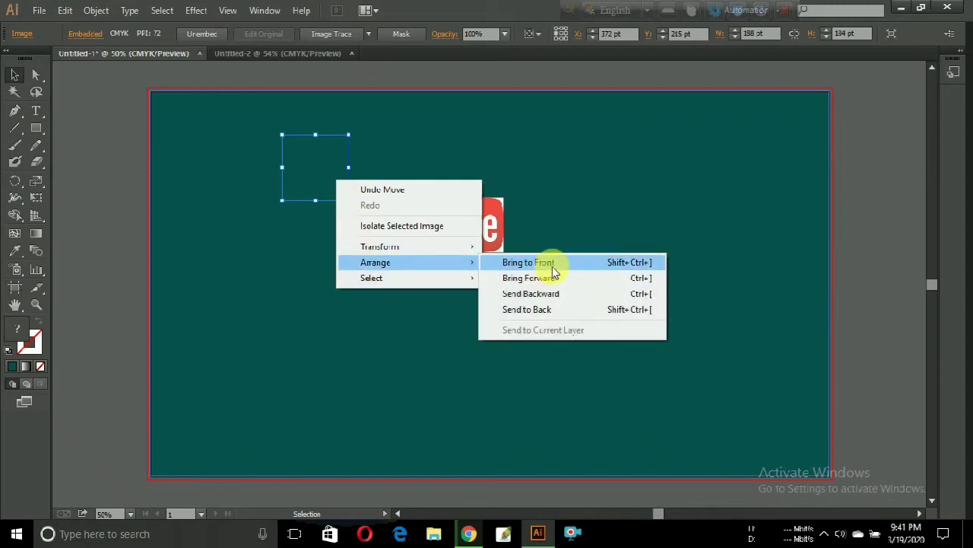
click(544, 262)
drag(316, 186, 188, 145)
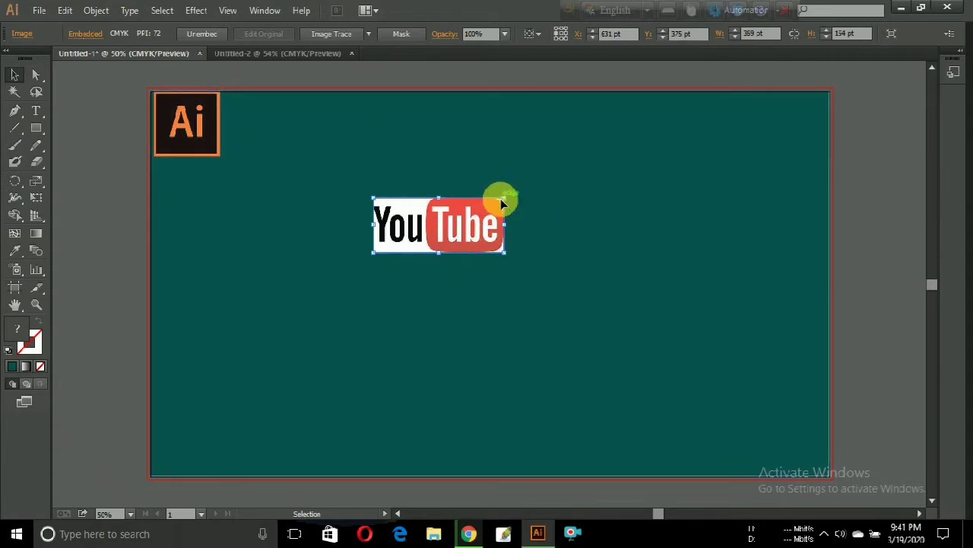
- Enlarge the YouTube logo to about 747 by 312 pt and centre it on the artboard
drag(509, 206, 580, 187)
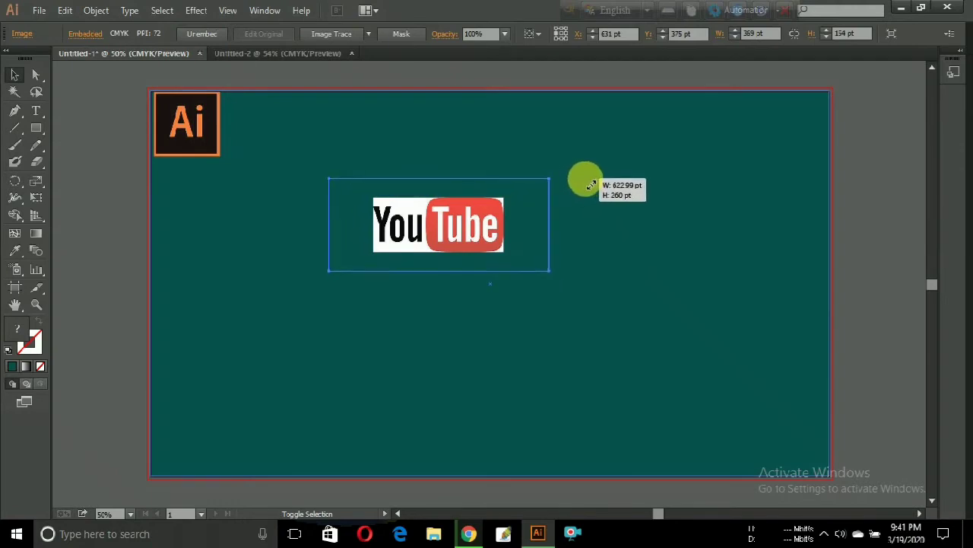
drag(580, 188, 608, 171)
drag(485, 229, 521, 266)
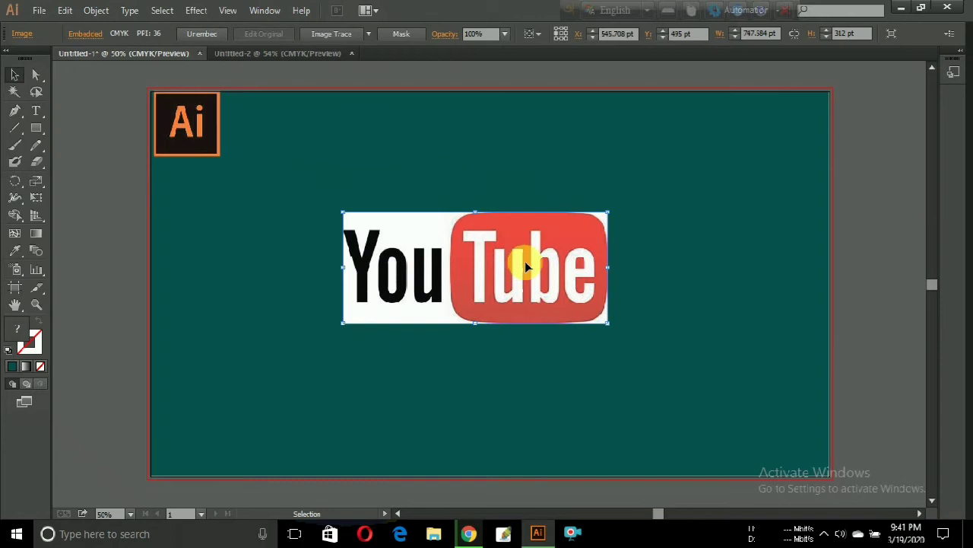
click(261, 279)
drag(495, 267, 491, 276)
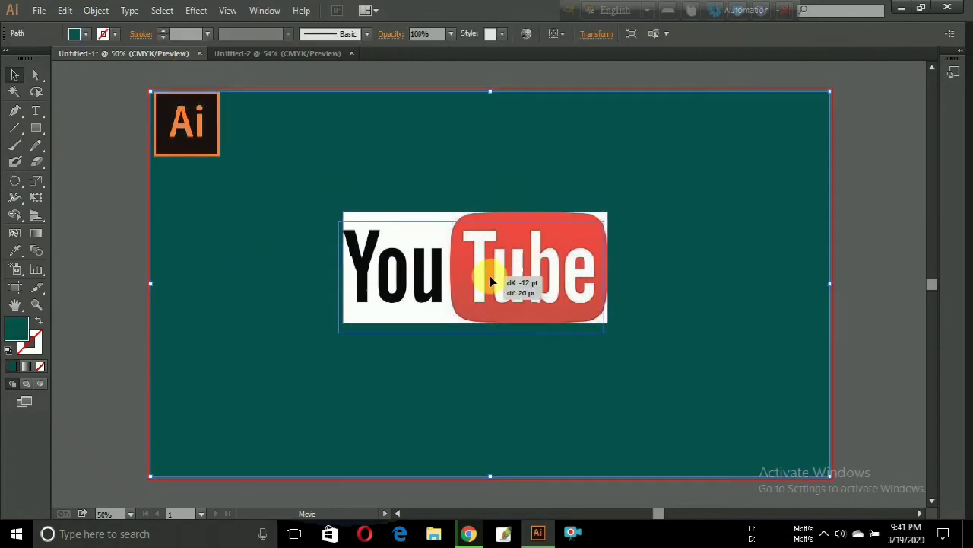
drag(487, 273, 482, 260)
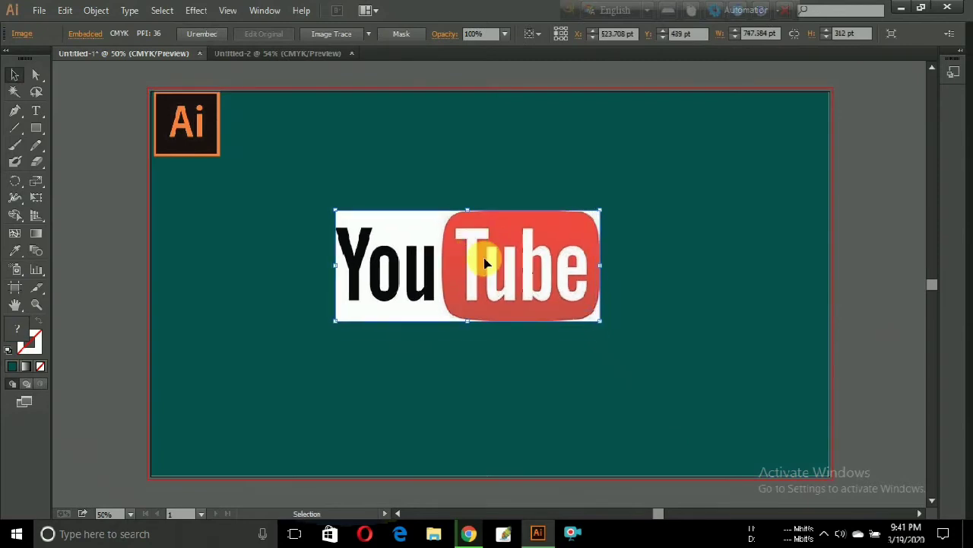
click(36, 129)
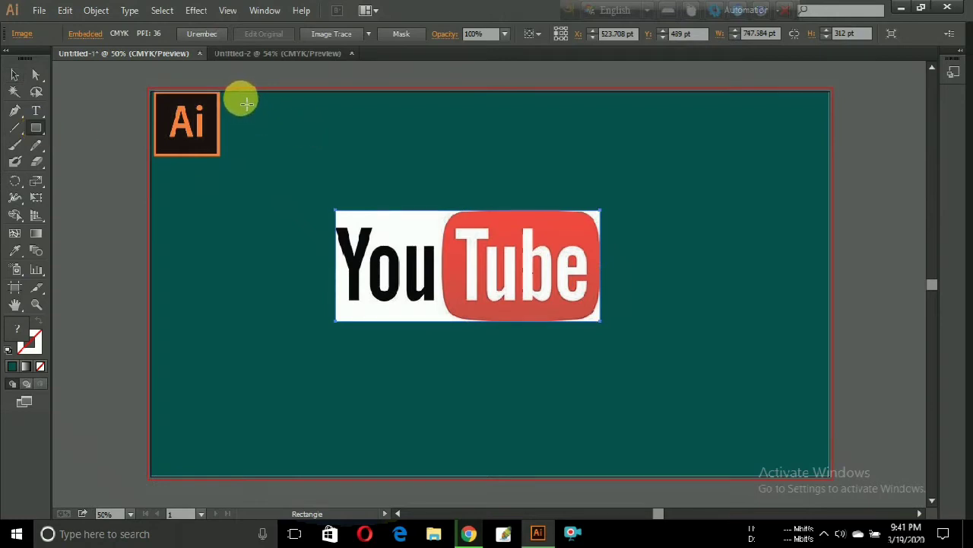
- Draw a banner rectangle across the artboard top and fill it near-black (201600)
mouse_move(240, 98)
mouse_down()
mouse_move(702, 184)
mouse_move(737, 205)
mouse_up()
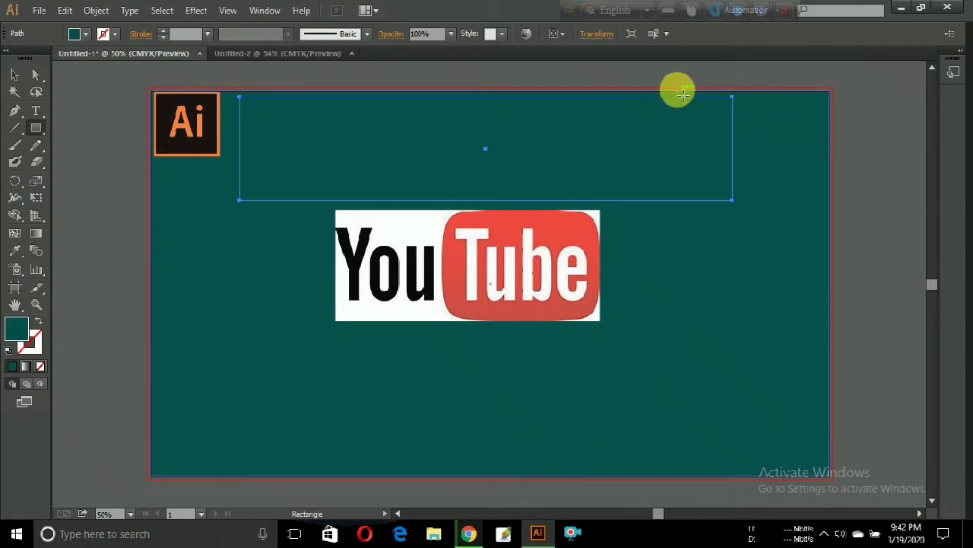
double_click(19, 328)
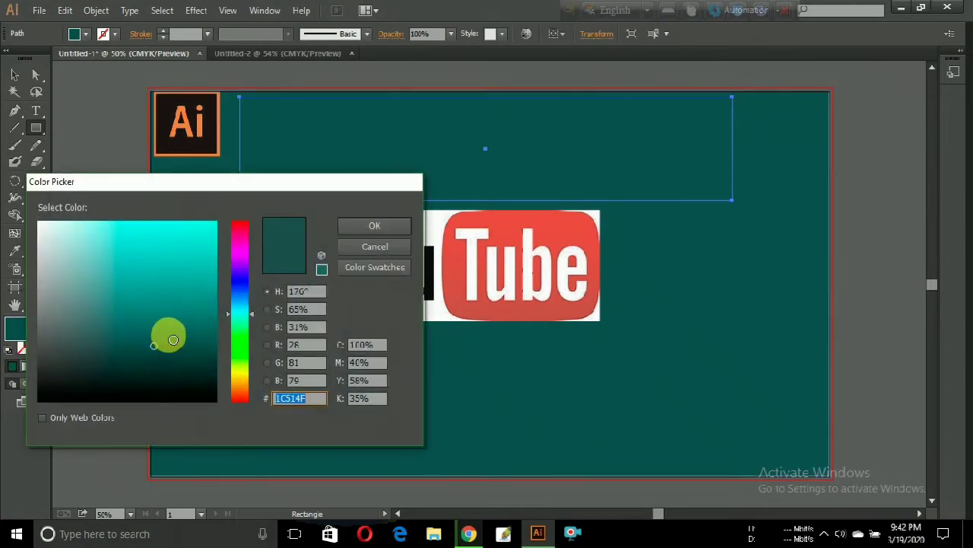
drag(194, 345, 171, 365)
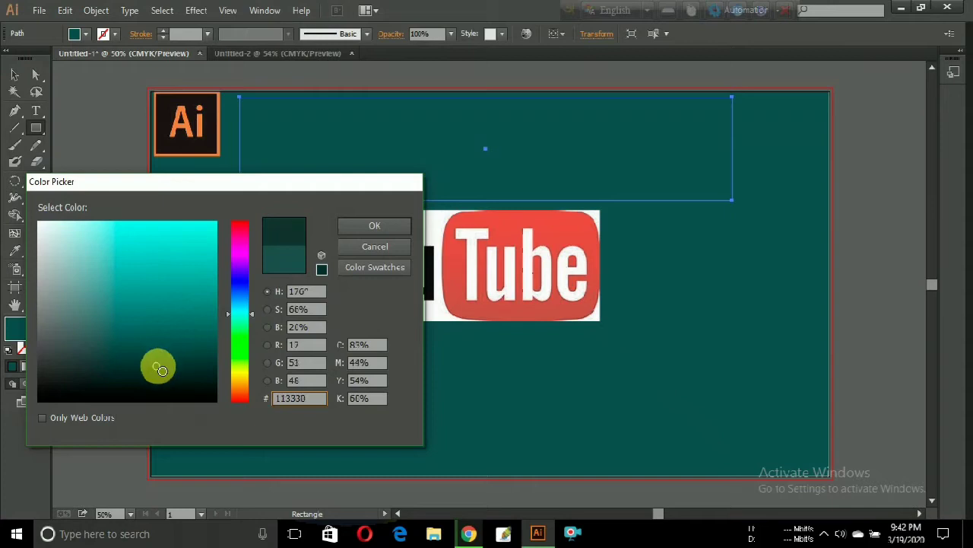
click(371, 228)
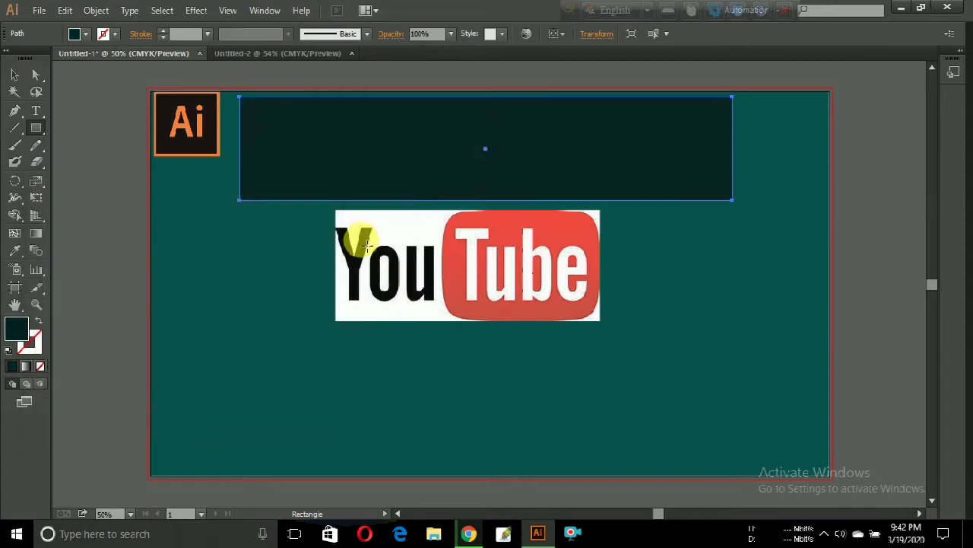
- Convert the banner into a text frame, then reselect it and confirm its dark fill
click(36, 110)
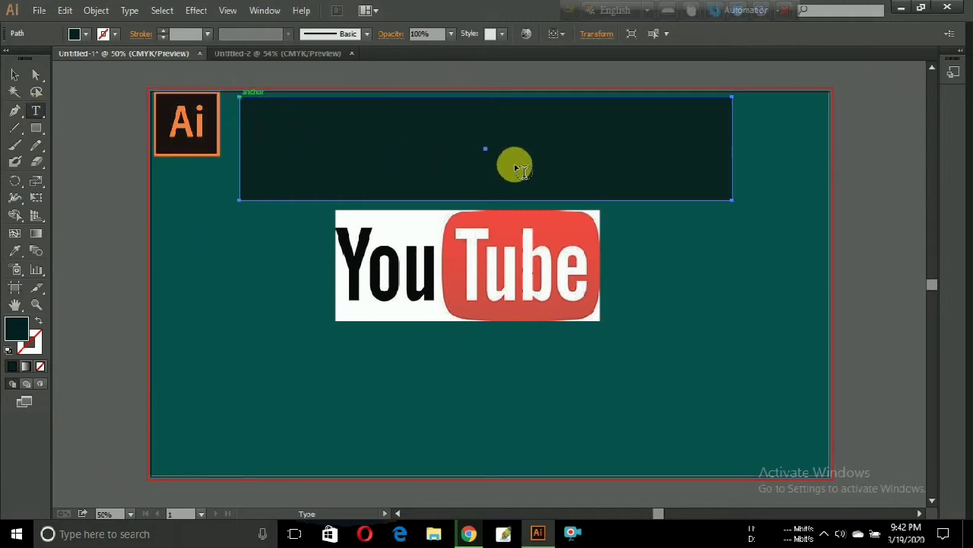
click(728, 196)
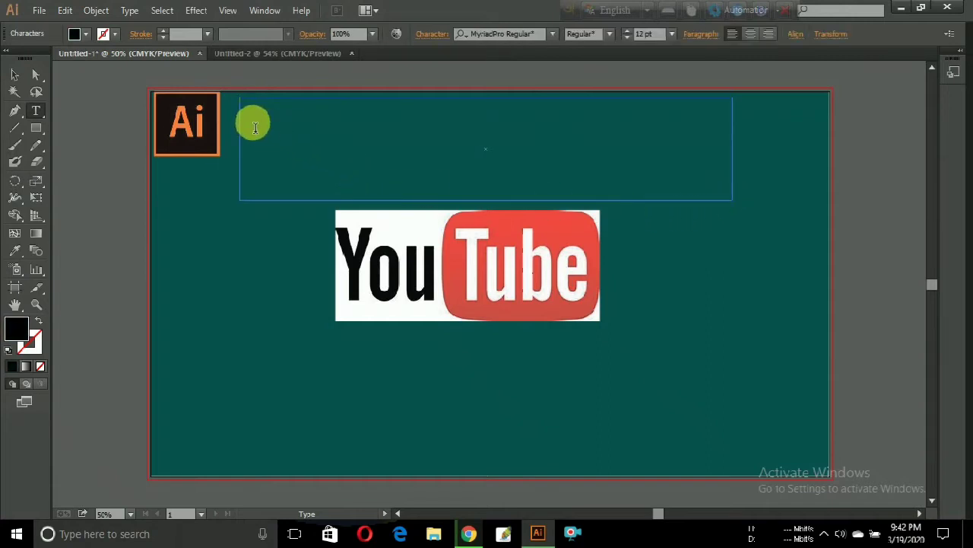
click(15, 74)
click(339, 175)
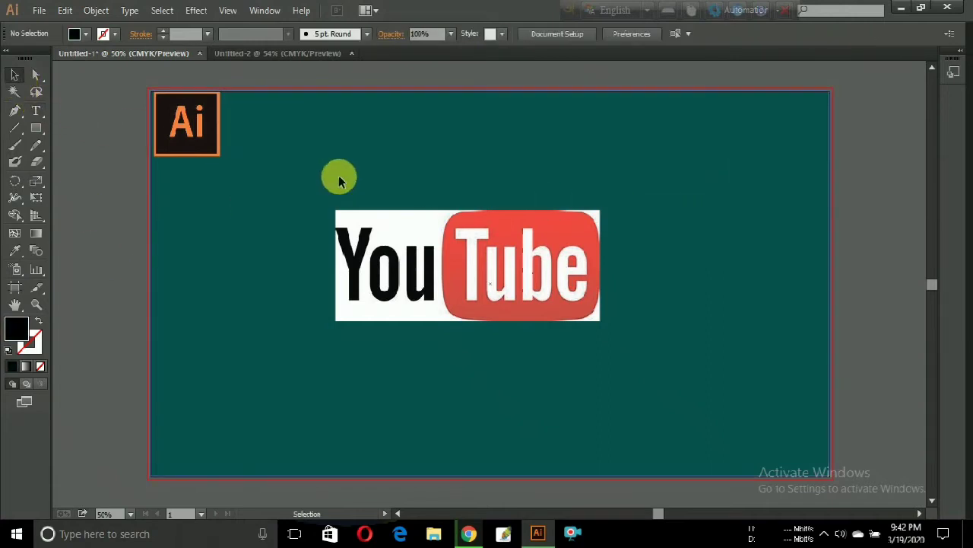
click(286, 203)
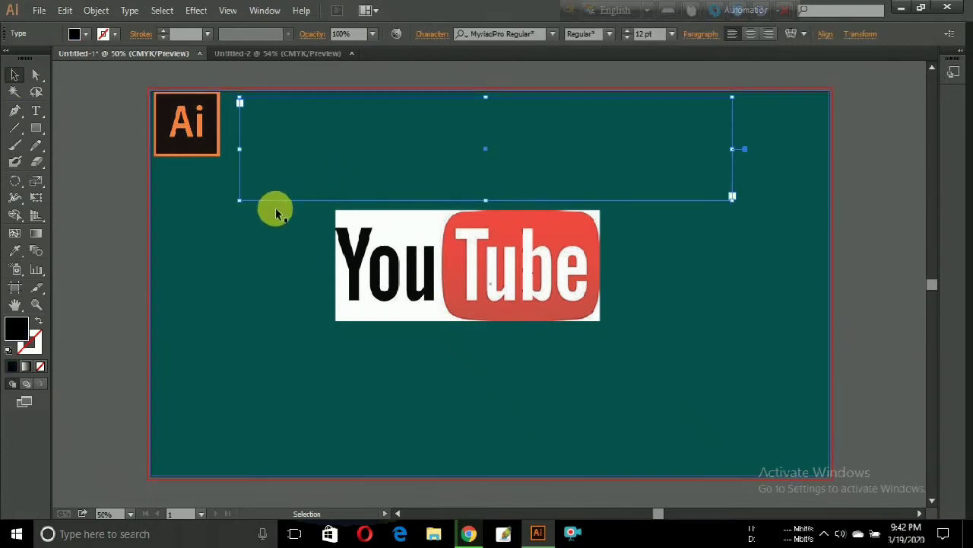
double_click(17, 327)
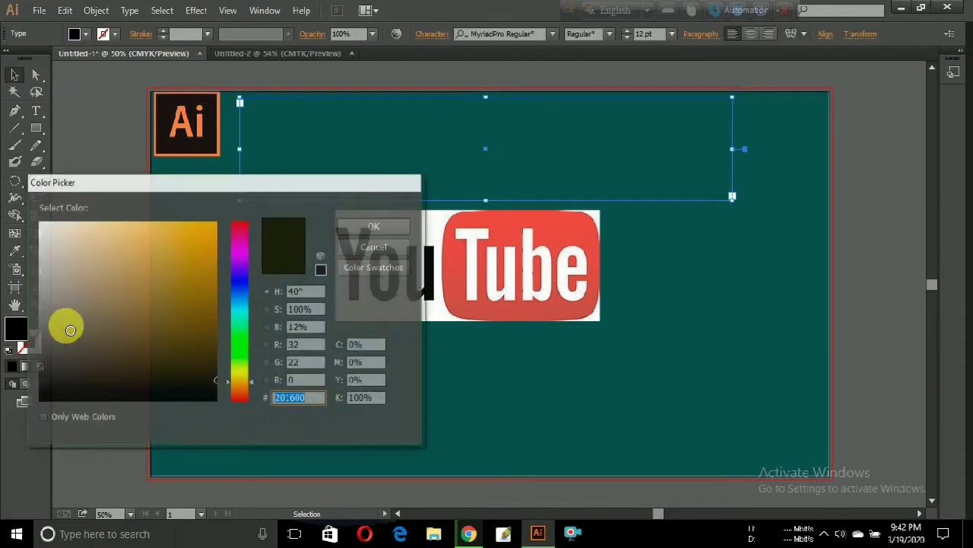
click(388, 228)
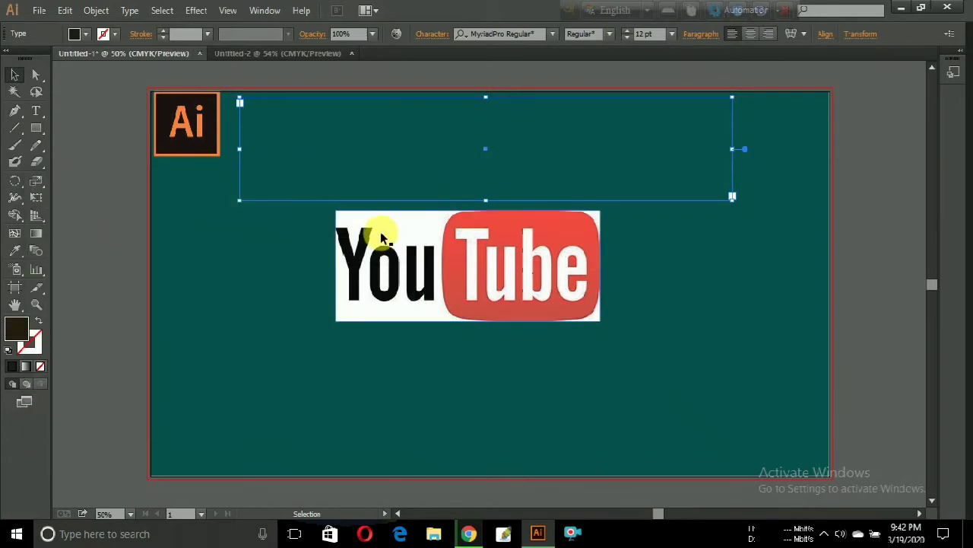
click(306, 153)
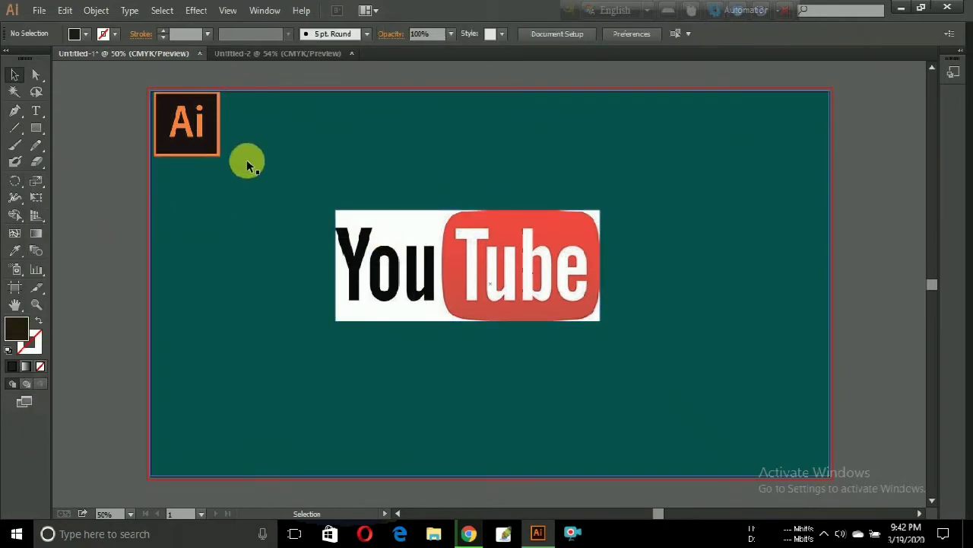
click(36, 127)
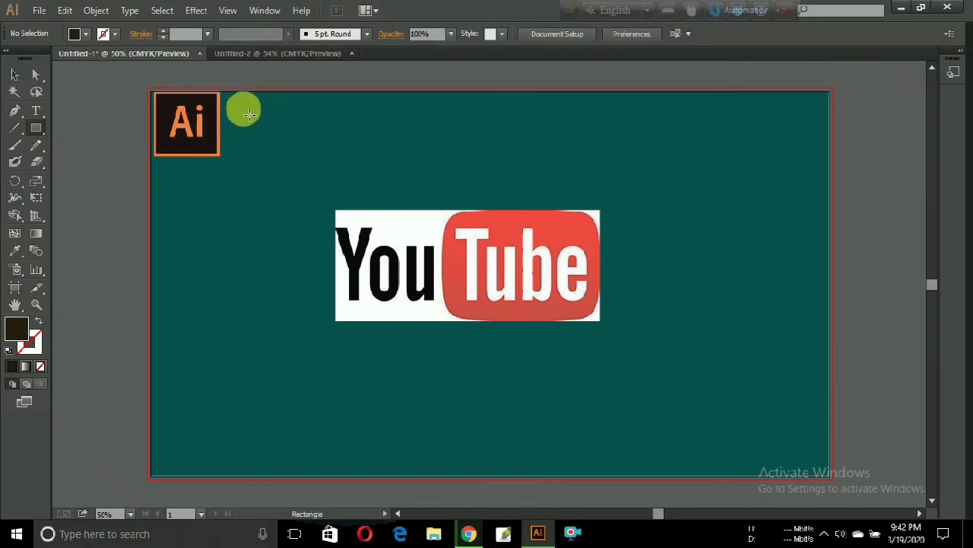
- Draw a wide rectangle across the artboard top and turn it into an area-type frame
mouse_move(241, 91)
mouse_down()
mouse_move(752, 195)
mouse_move(757, 208)
mouse_move(751, 200)
mouse_up()
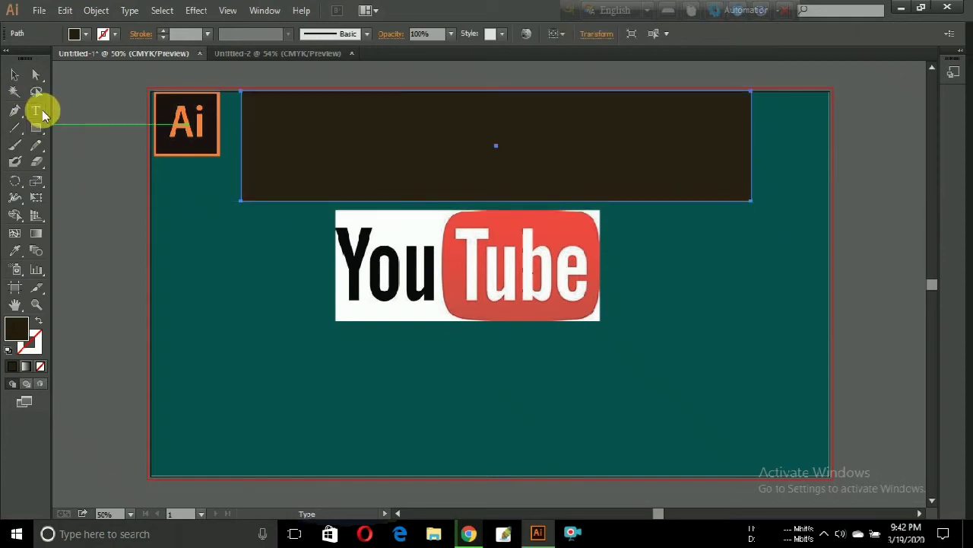
click(38, 111)
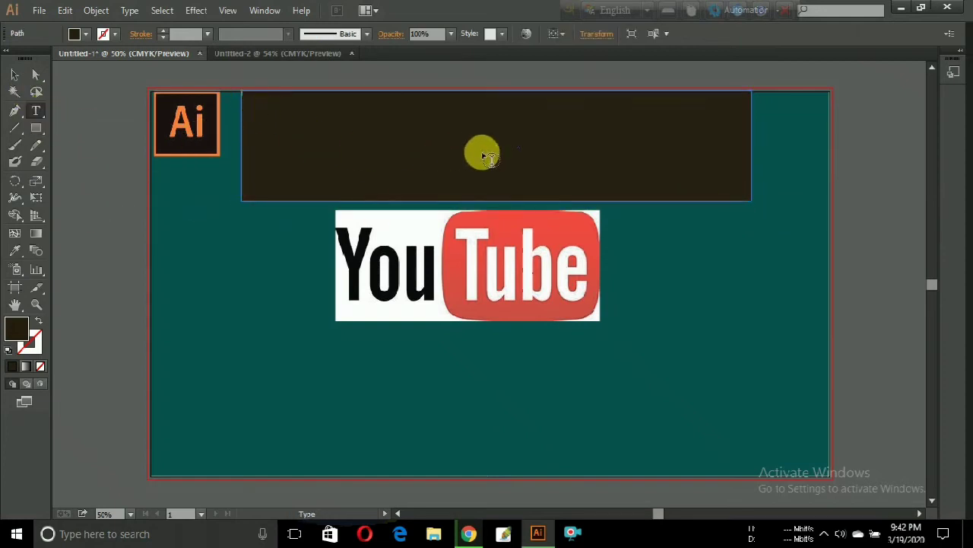
click(707, 191)
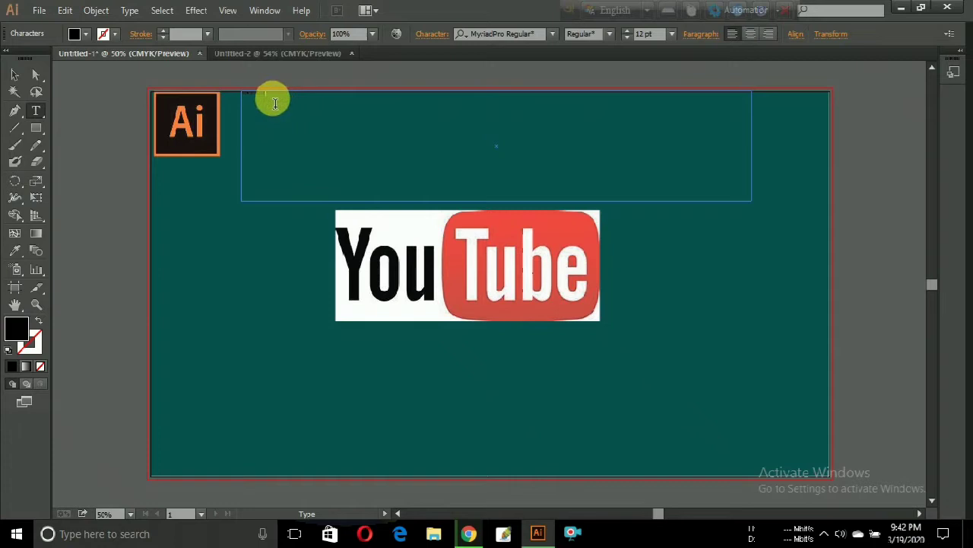
- Enlarge the 'How to Create' text to 182 pt
drag(275, 103, 238, 94)
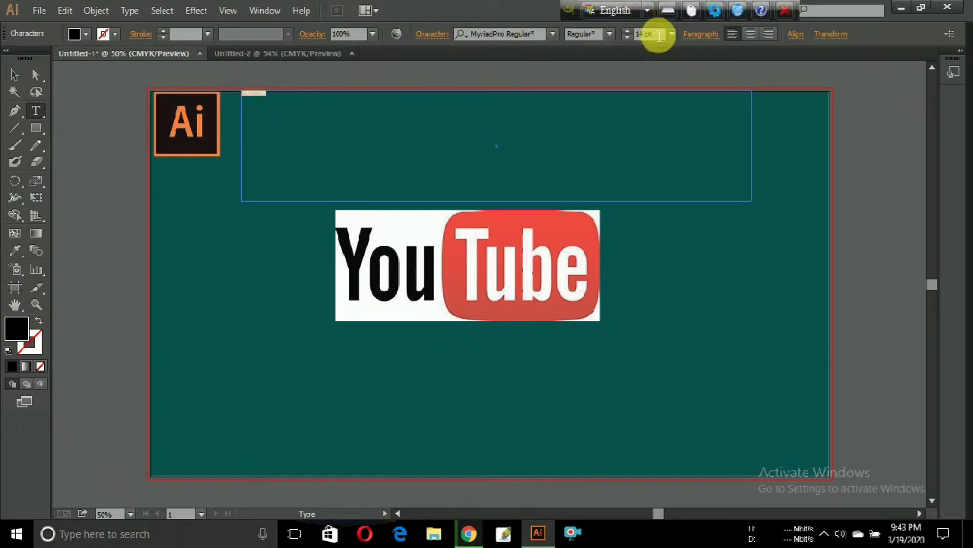
scroll(663, 38, up, 5)
scroll(662, 42, up, 3)
scroll(663, 41, up, 3)
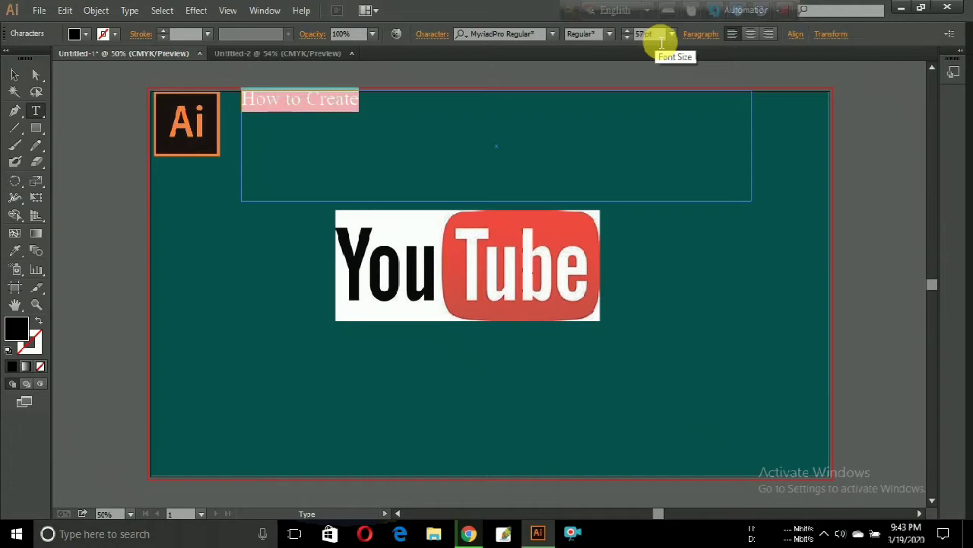
scroll(663, 42, up, 5)
scroll(662, 42, up, 5)
scroll(662, 42, up, 4)
scroll(662, 42, up, 4)
scroll(662, 42, up, 3)
scroll(662, 42, up, 3)
scroll(662, 42, up, 4)
scroll(662, 42, up, 4)
scroll(663, 41, up, 3)
scroll(663, 42, up, 3)
scroll(663, 42, up, 3)
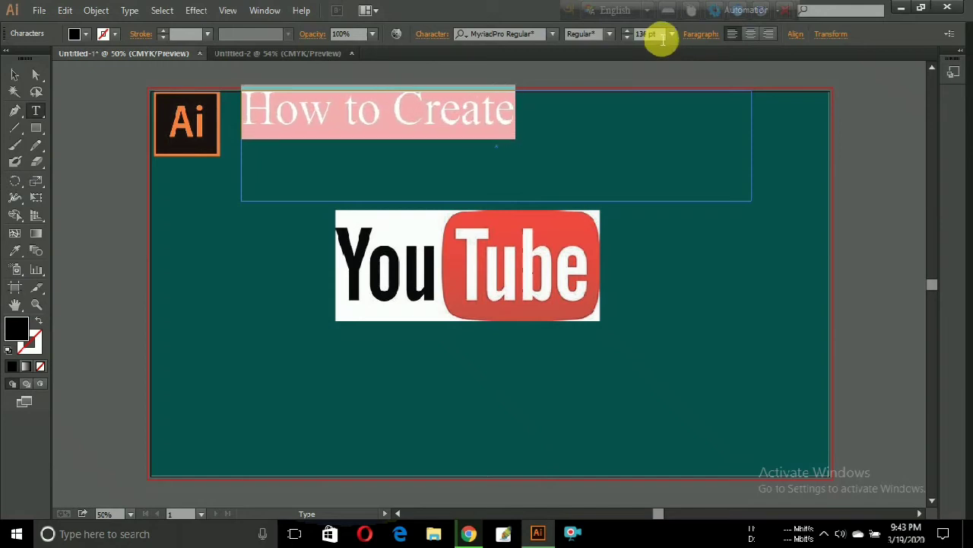
scroll(663, 42, up, 5)
scroll(662, 42, up, 6)
scroll(662, 42, up, 6)
scroll(664, 42, up, 4)
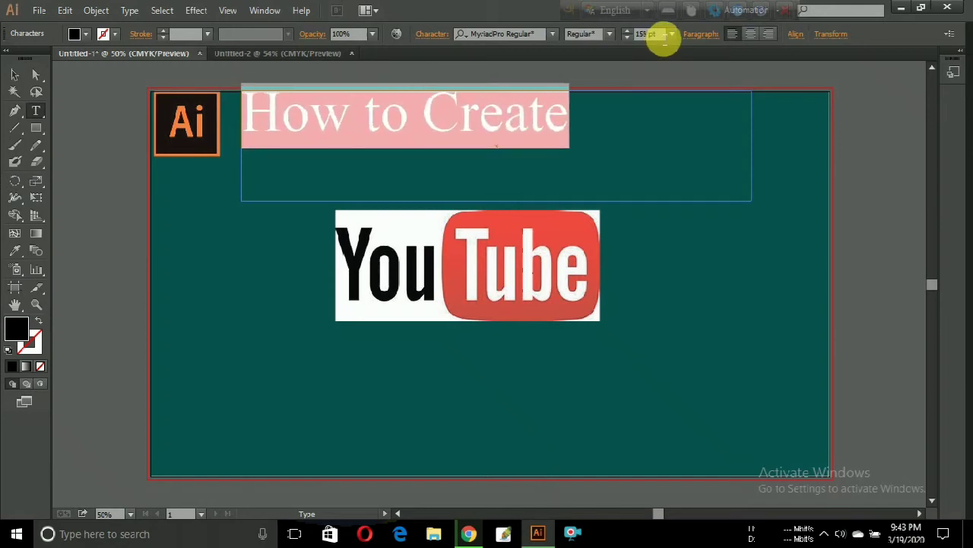
scroll(667, 41, up, 6)
scroll(666, 42, up, 4)
scroll(664, 38, up, 4)
scroll(654, 41, up, 8)
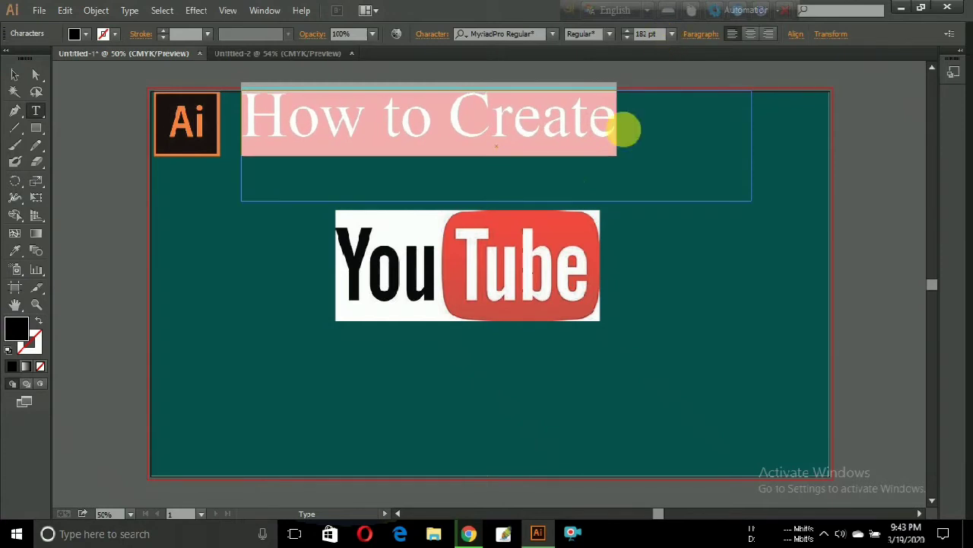
- Move the 'How to Create' heading down to sit above the YouTube logo
click(14, 75)
key(ctrl+a)
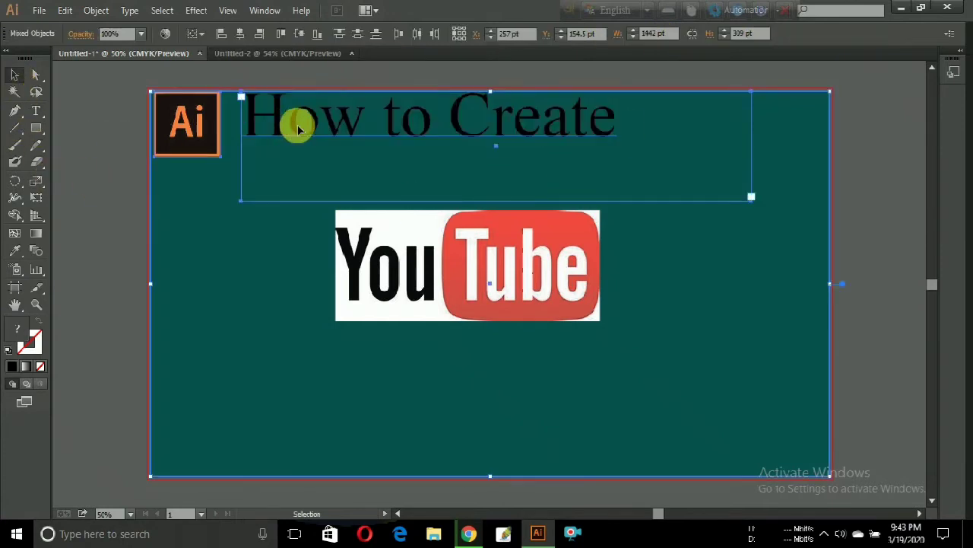
click(114, 291)
mouse_move(302, 138)
mouse_down()
mouse_move(350, 168)
mouse_move(343, 177)
mouse_up()
click(118, 229)
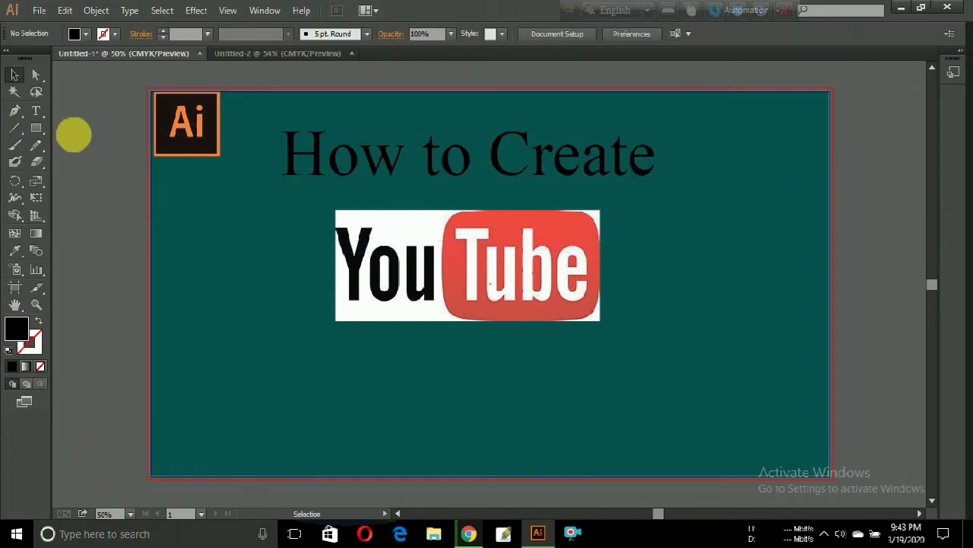
- Draw a rectangle over the heading and pick a medium brown fill
click(38, 129)
mouse_move(258, 116)
mouse_down()
mouse_move(661, 178)
mouse_move(679, 198)
mouse_move(673, 191)
mouse_up()
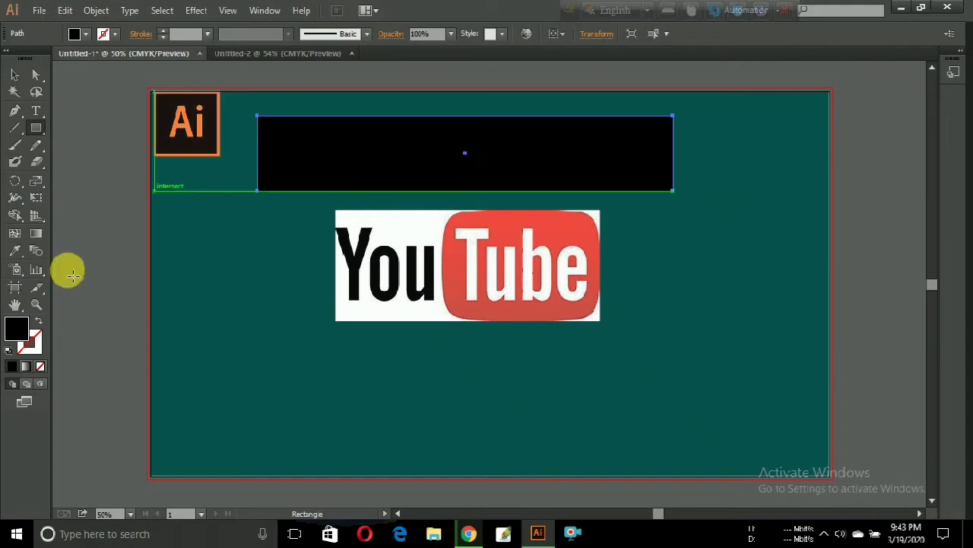
double_click(15, 332)
drag(141, 322, 163, 325)
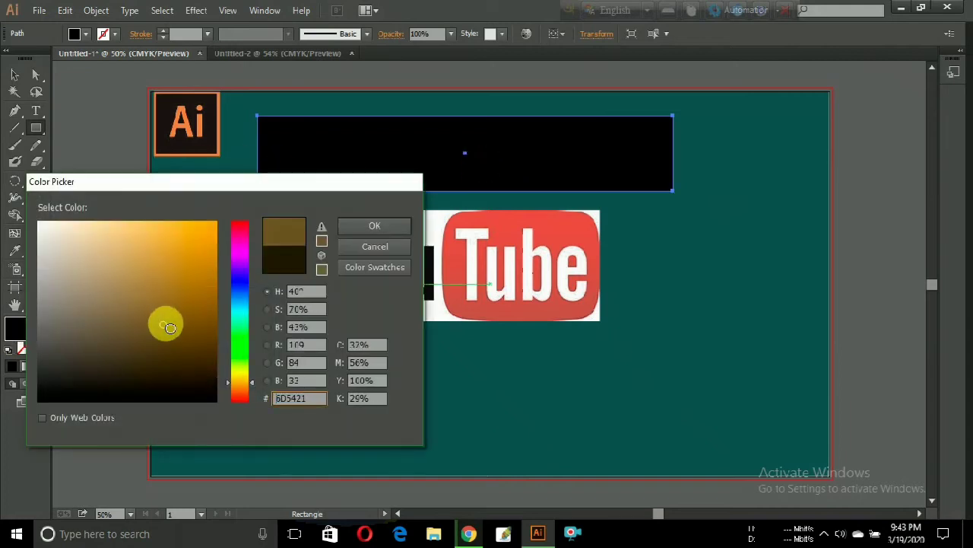
- Apply brown #6D5421 to the rectangle and send it backward behind the heading
click(389, 232)
right_click(407, 173)
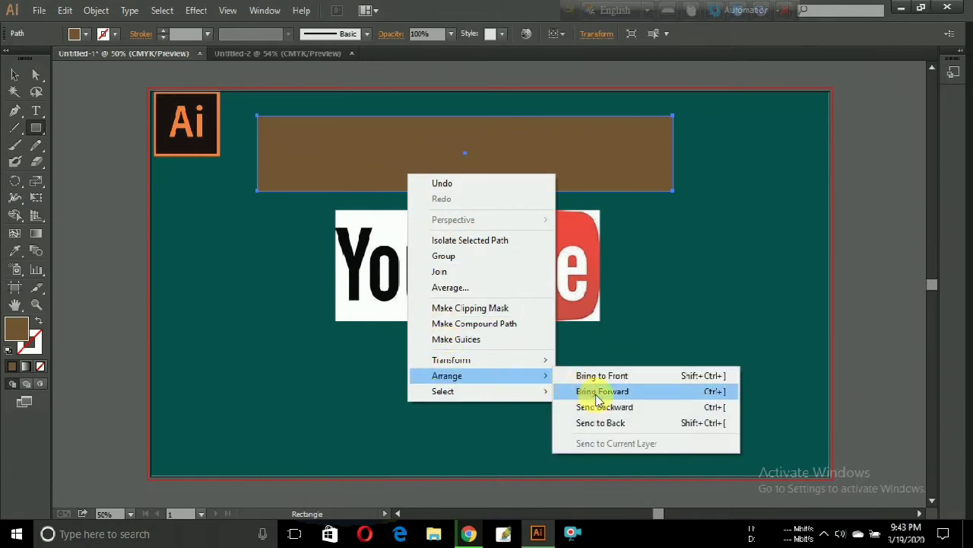
click(598, 408)
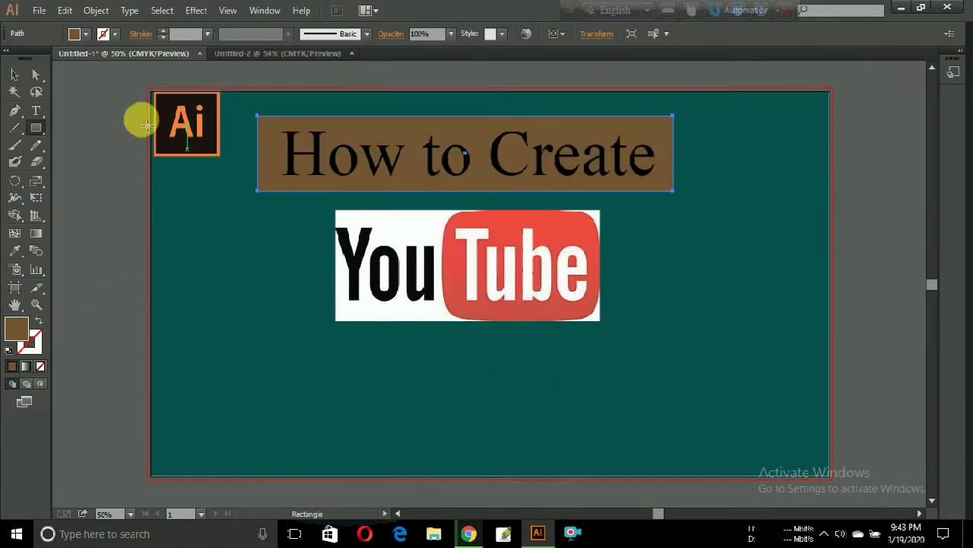
click(14, 73)
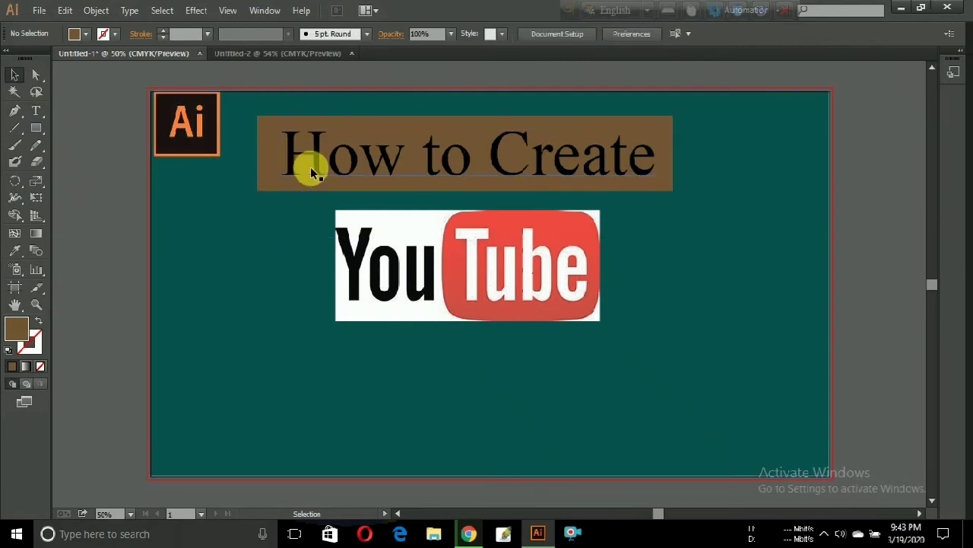
- Recolour the word 'Create' bright blue, undoing an accidental red eyedropper sample
click(304, 169)
click(36, 110)
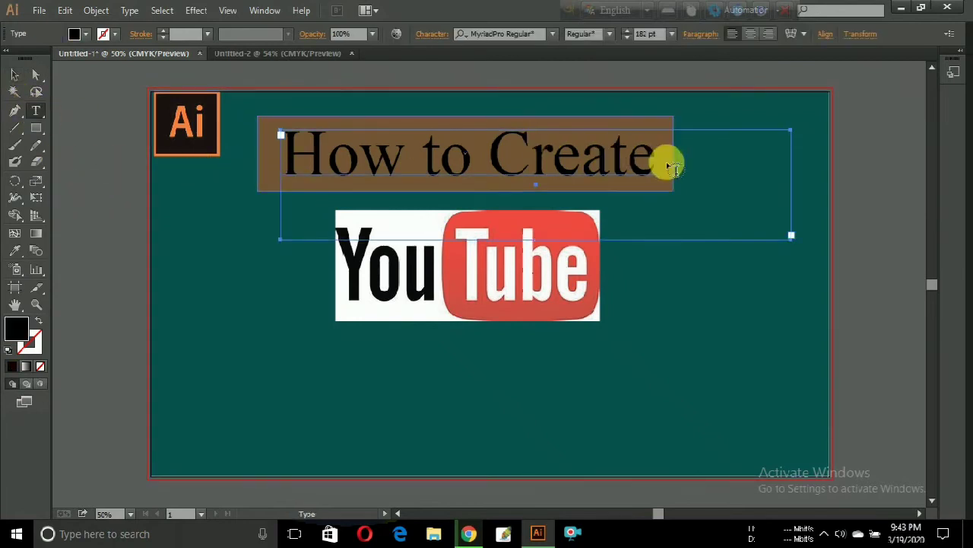
mouse_move(654, 158)
mouse_down()
mouse_move(557, 169)
mouse_move(491, 156)
mouse_up()
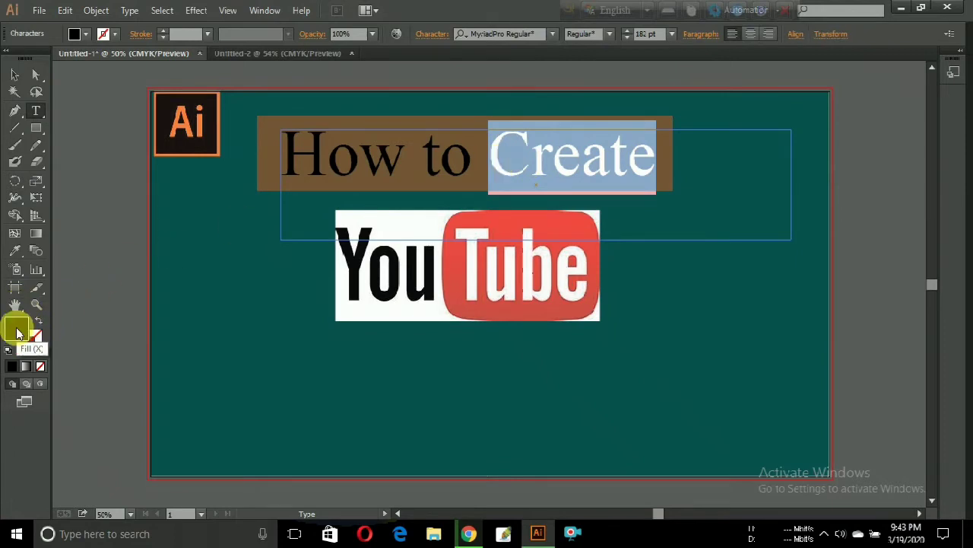
click(14, 251)
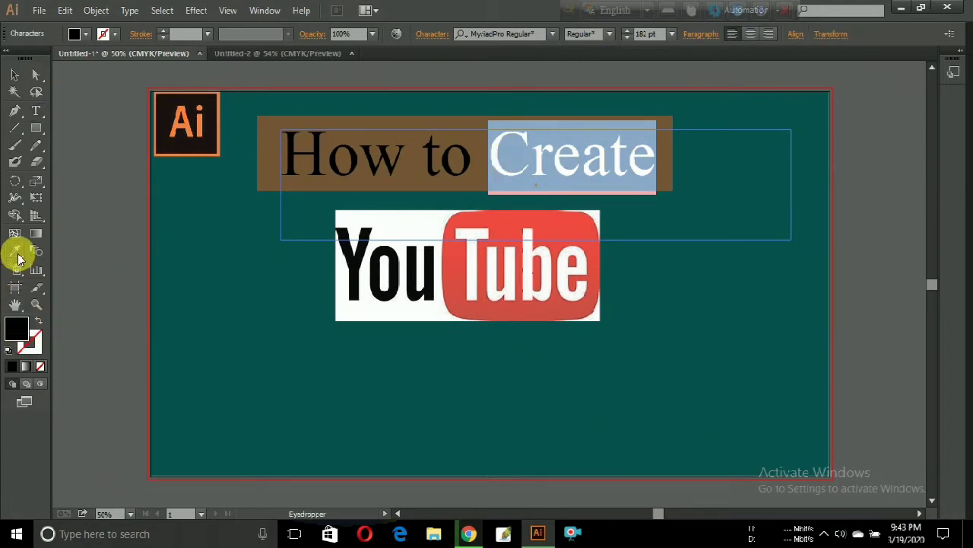
click(498, 270)
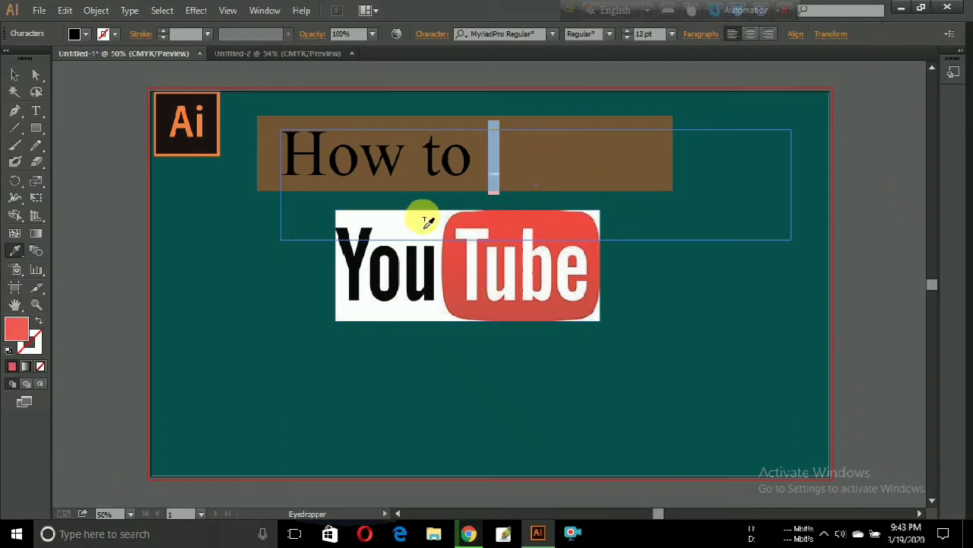
key(ctrl+z)
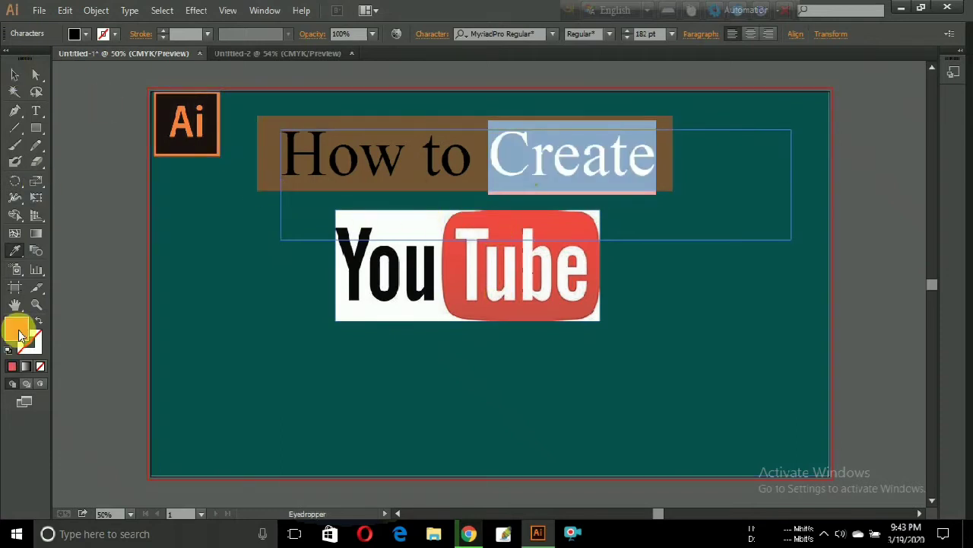
double_click(20, 335)
click(241, 282)
drag(203, 265, 209, 241)
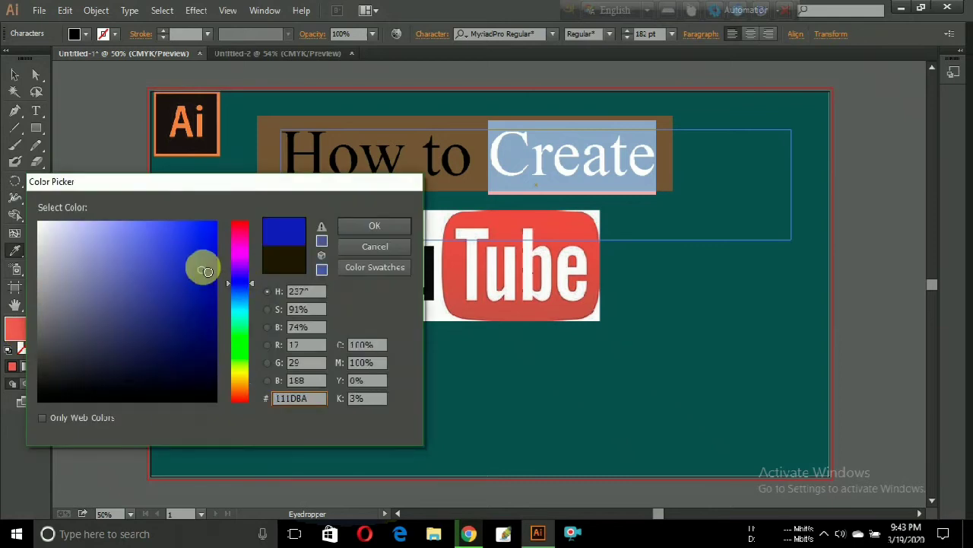
click(360, 228)
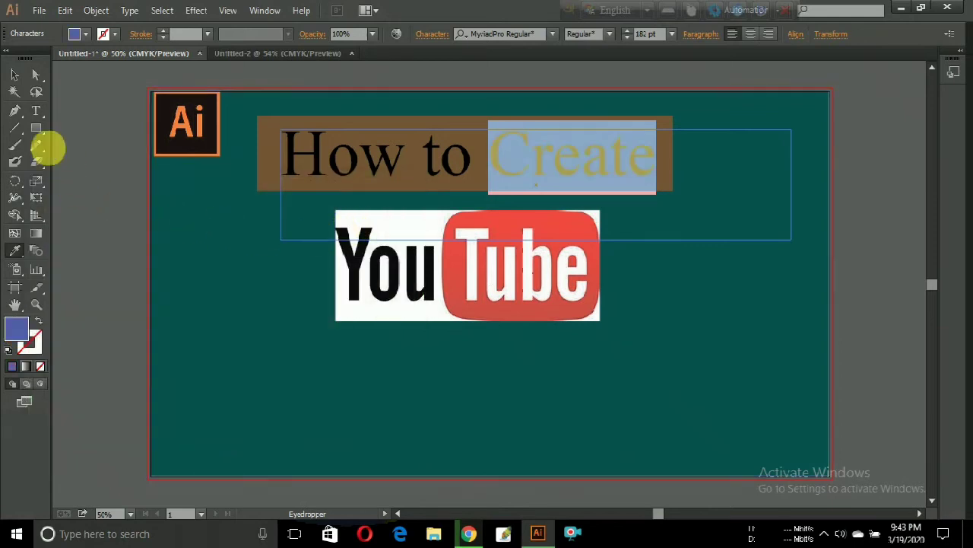
click(14, 75)
click(65, 197)
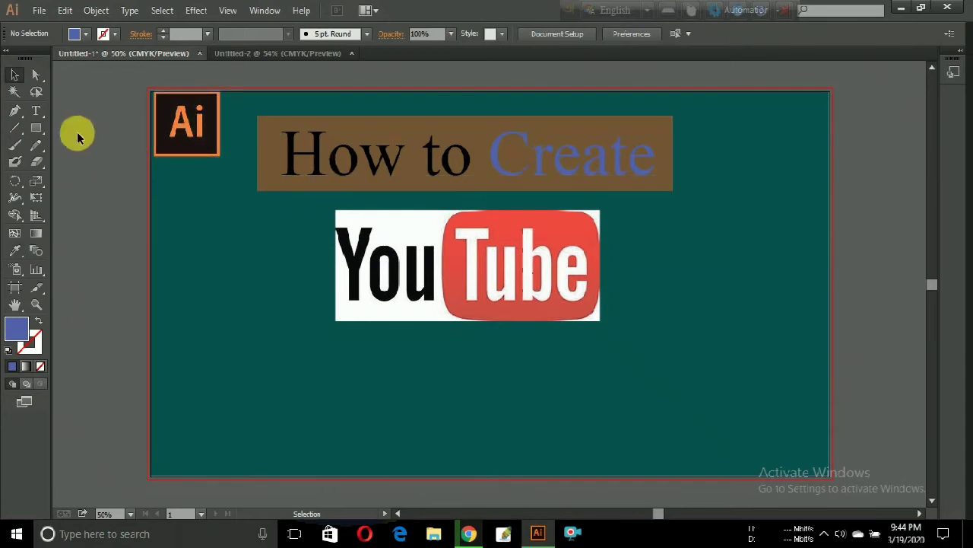
- Colour the word 'How' dark green
click(37, 114)
mouse_move(404, 166)
mouse_down()
mouse_move(315, 167)
mouse_move(287, 157)
mouse_up()
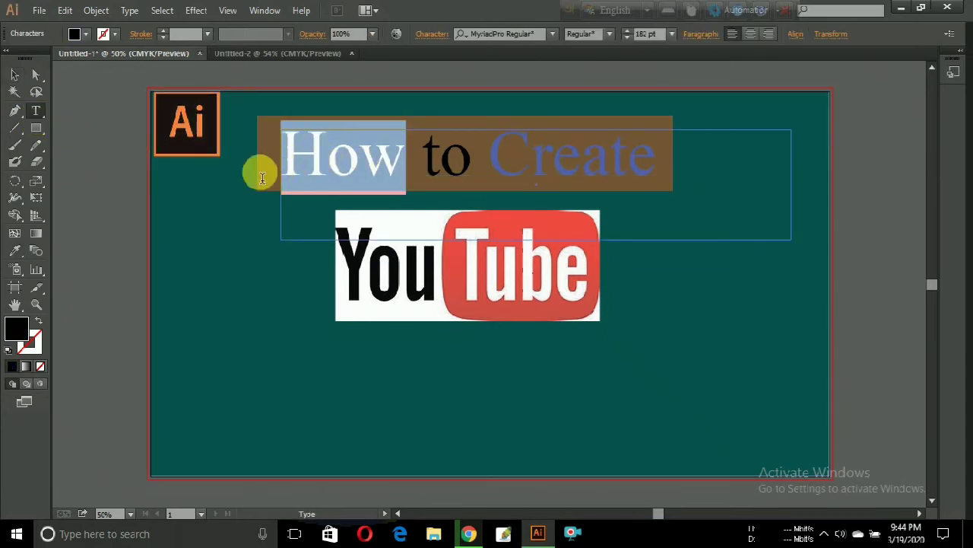
double_click(20, 327)
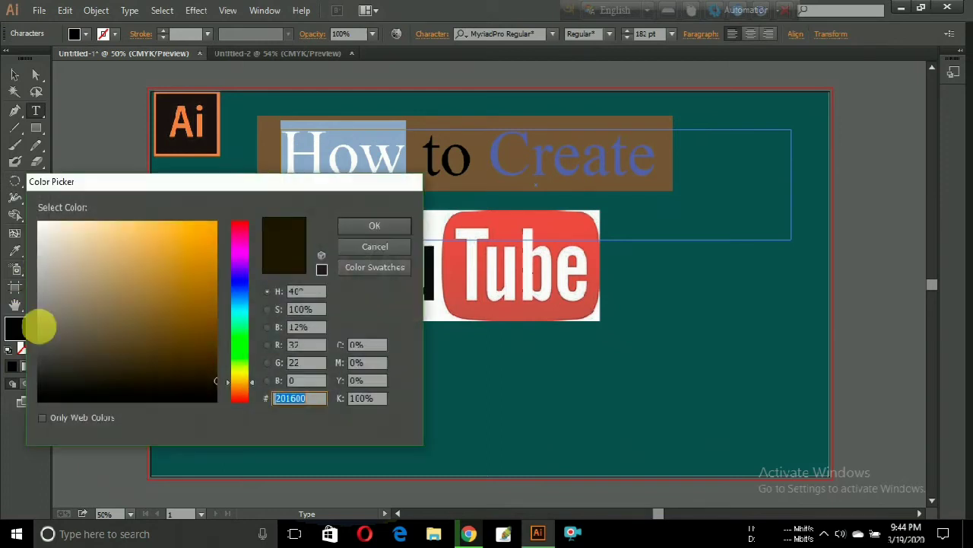
click(251, 370)
drag(251, 370, 245, 351)
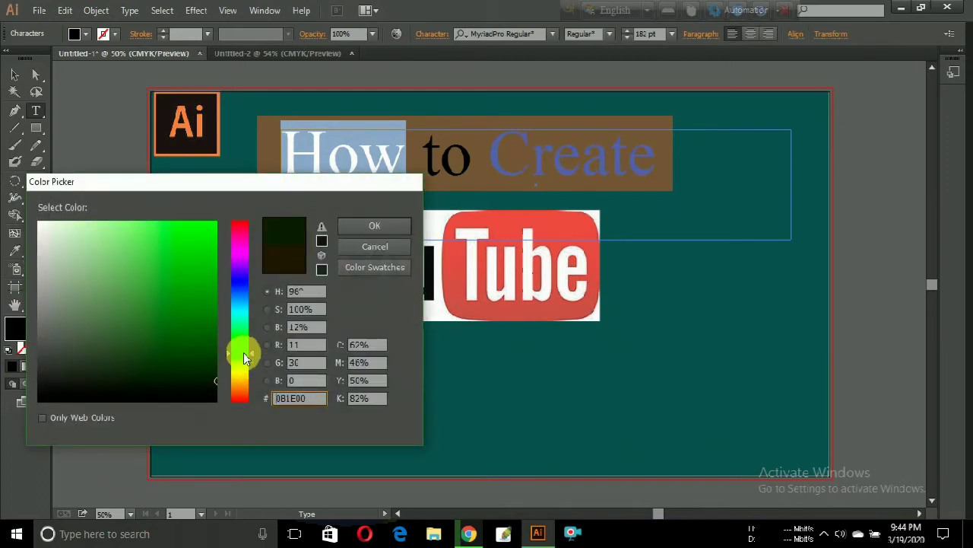
drag(191, 304, 205, 366)
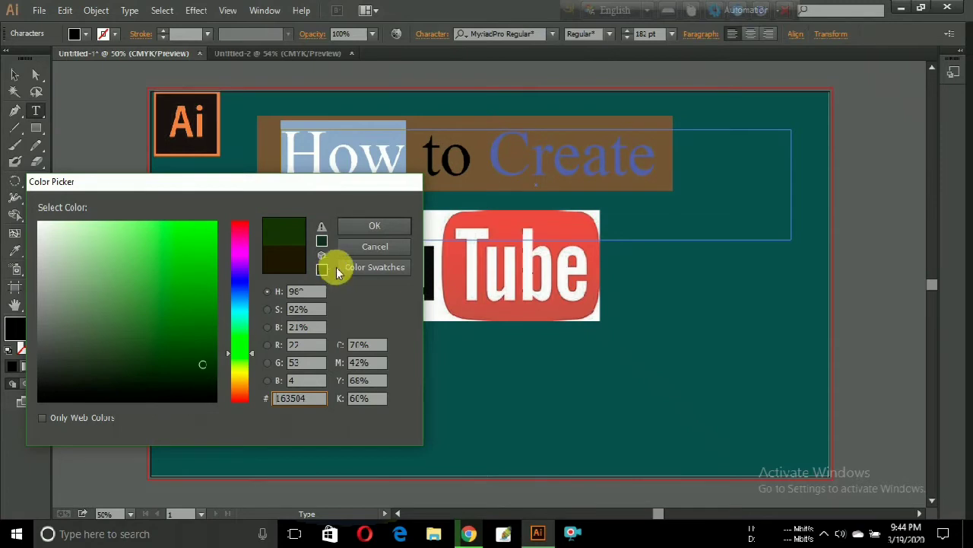
click(367, 226)
click(16, 77)
click(86, 264)
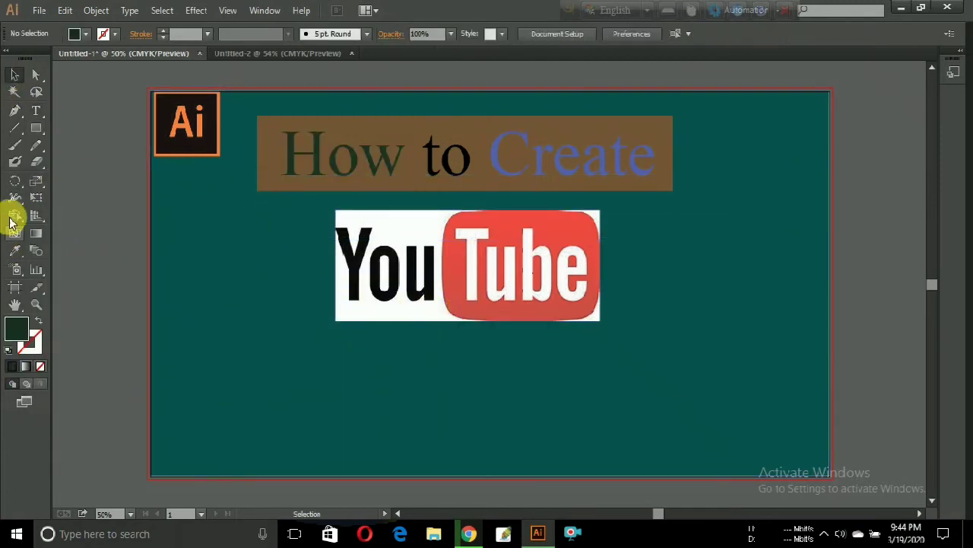
click(35, 110)
- Draw a text area below the YouTube logo and enlarge its 'Thumnails' text
drag(278, 348, 708, 441)
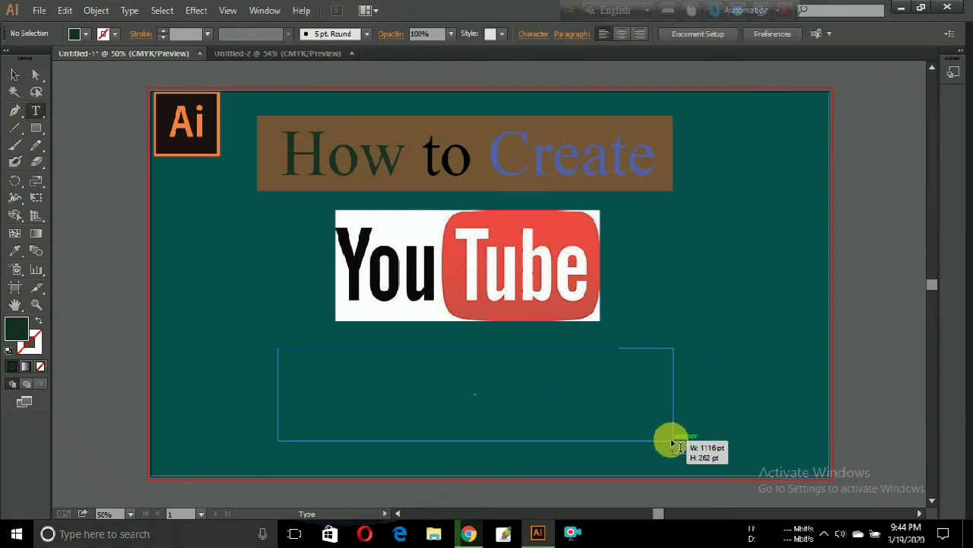
drag(709, 440, 662, 452)
text(Thumnails)
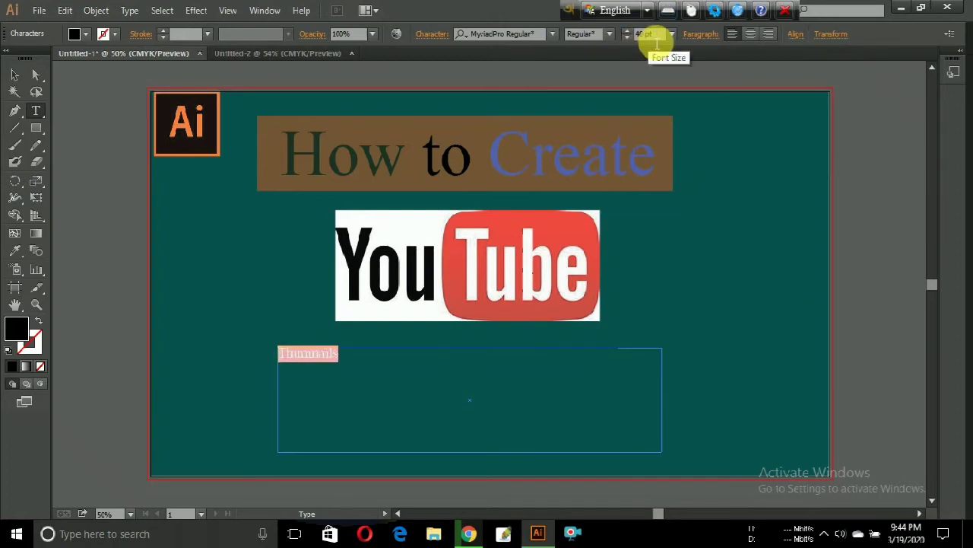
scroll(657, 44, up, 3)
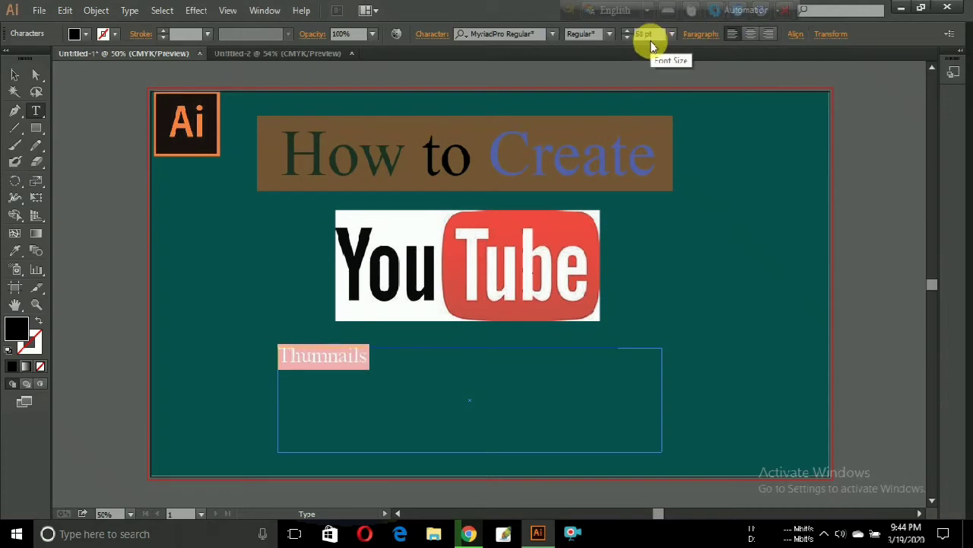
scroll(660, 44, up, 2)
scroll(660, 45, up, 1)
scroll(660, 44, up, 3)
scroll(660, 44, up, 2)
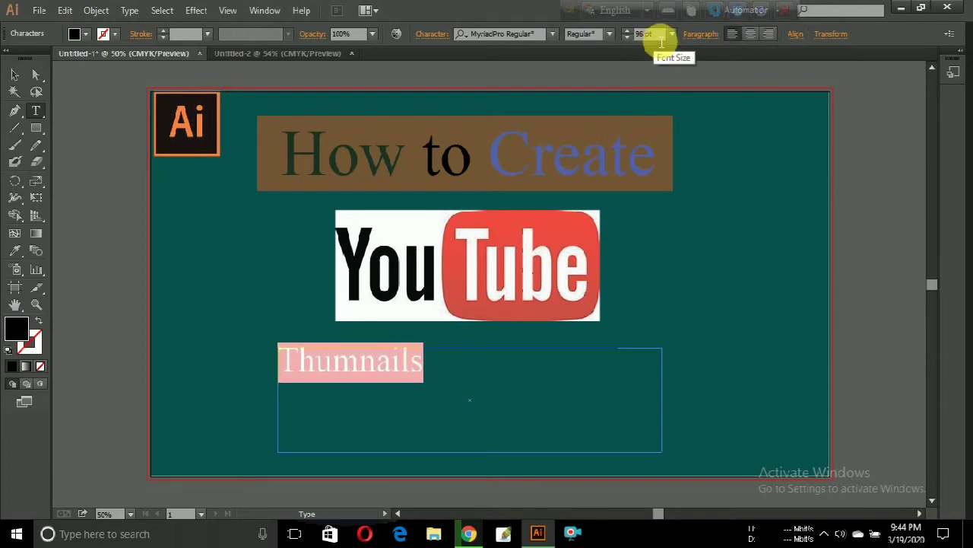
scroll(662, 44, up, 3)
scroll(662, 44, up, 2)
scroll(661, 44, up, 4)
scroll(663, 42, up, 2)
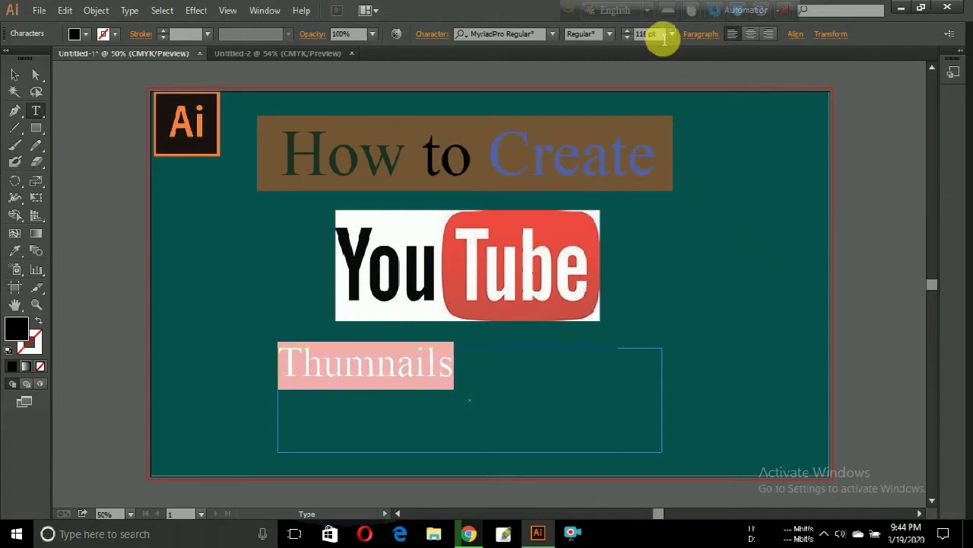
- Move the text right and down and correct the spelling to 'Thumbnails'
click(14, 75)
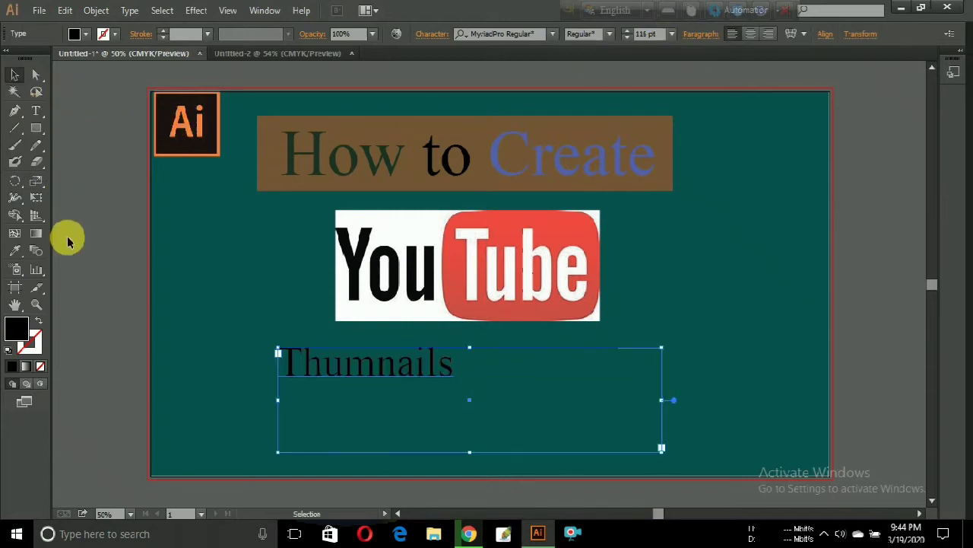
click(67, 241)
drag(340, 381, 429, 397)
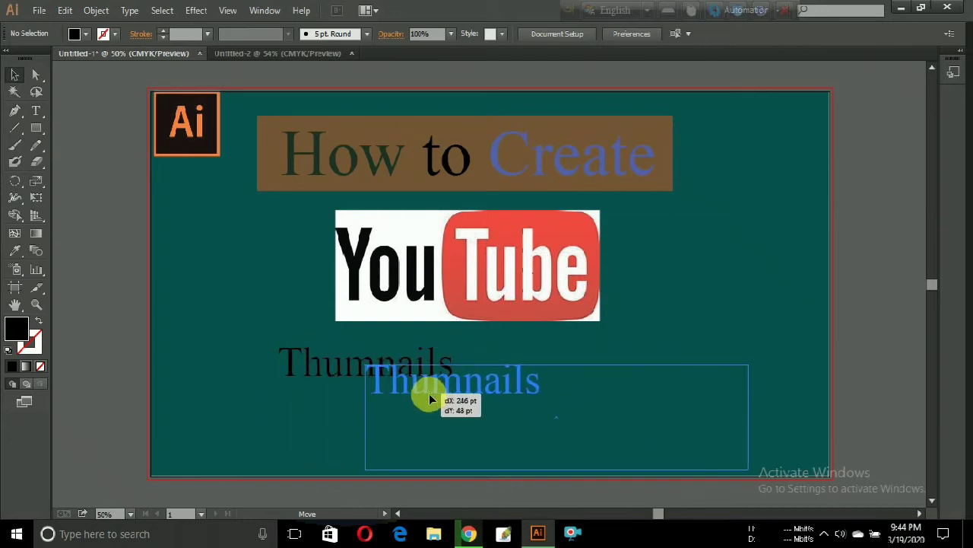
click(35, 114)
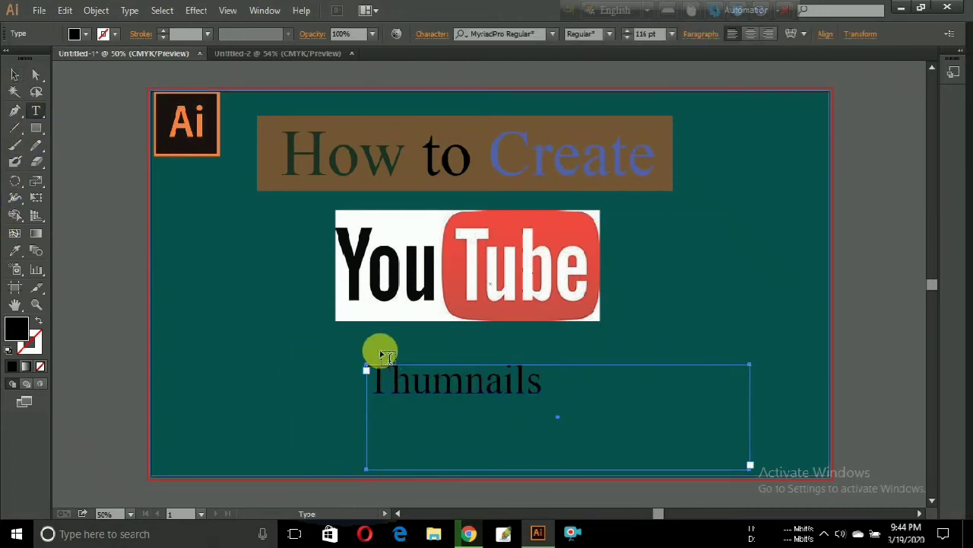
click(467, 395)
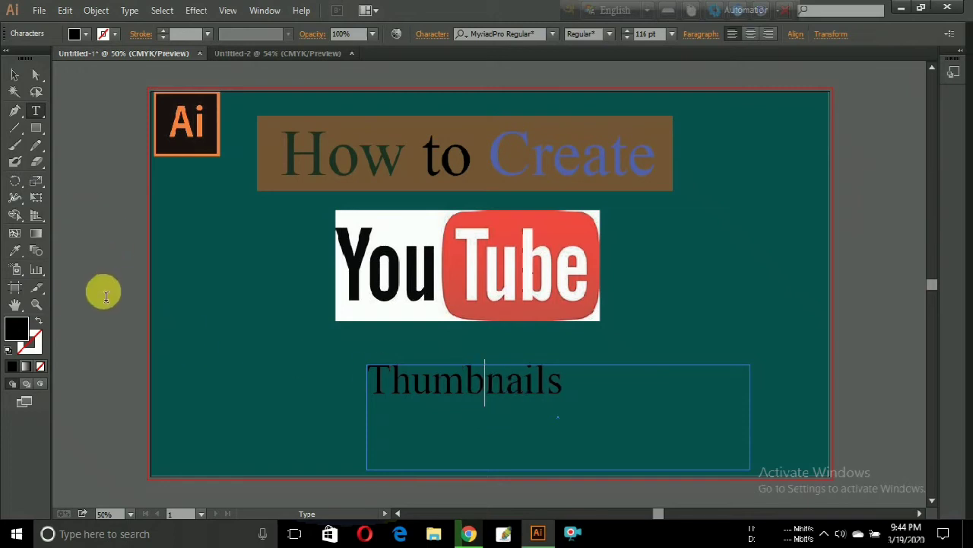
click(15, 74)
click(439, 454)
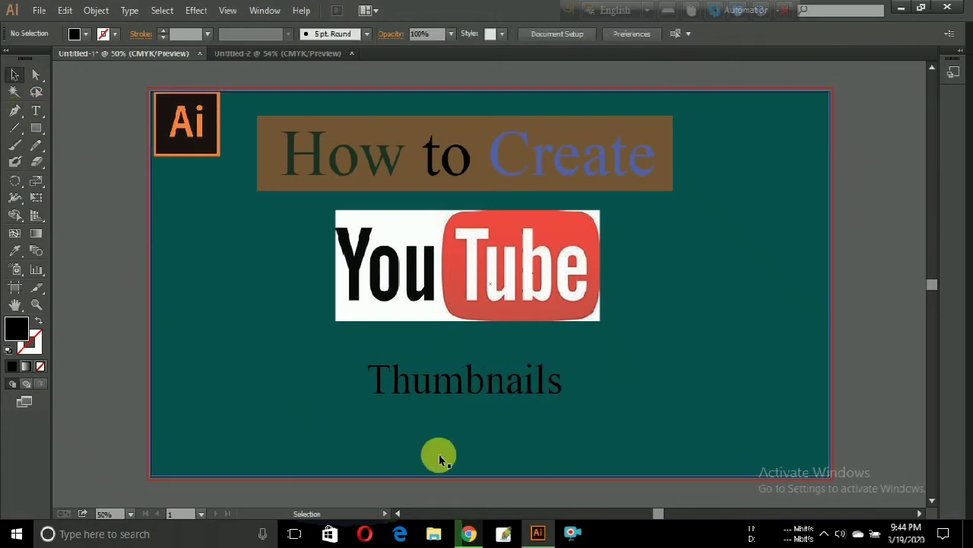
- Raise the whole word 'Thumbnails' to about 145 pt
click(521, 385)
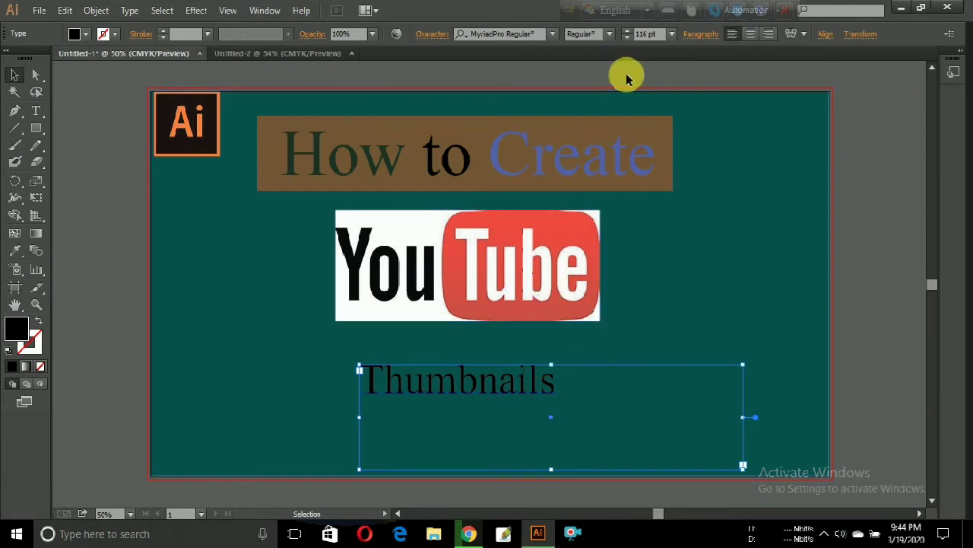
click(35, 110)
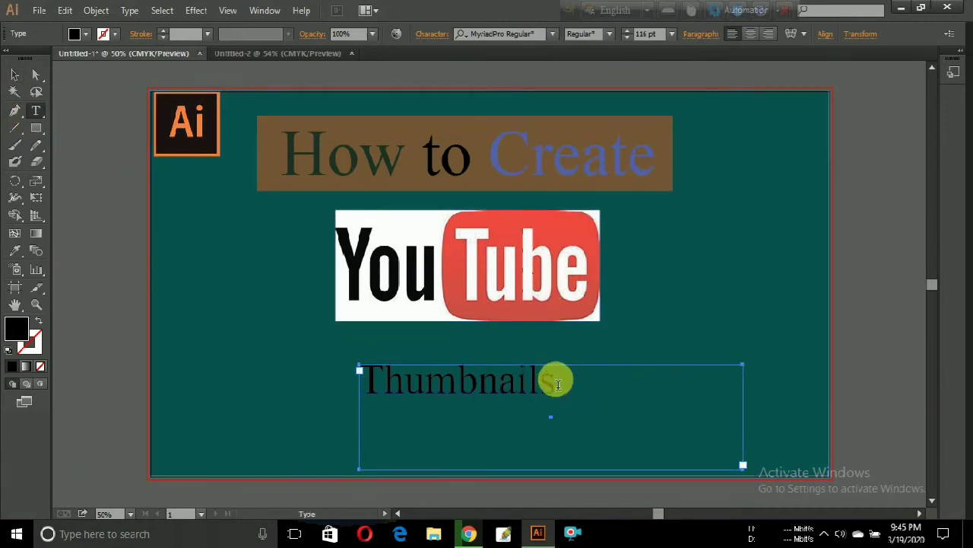
drag(559, 381, 363, 380)
scroll(643, 35, up, 4)
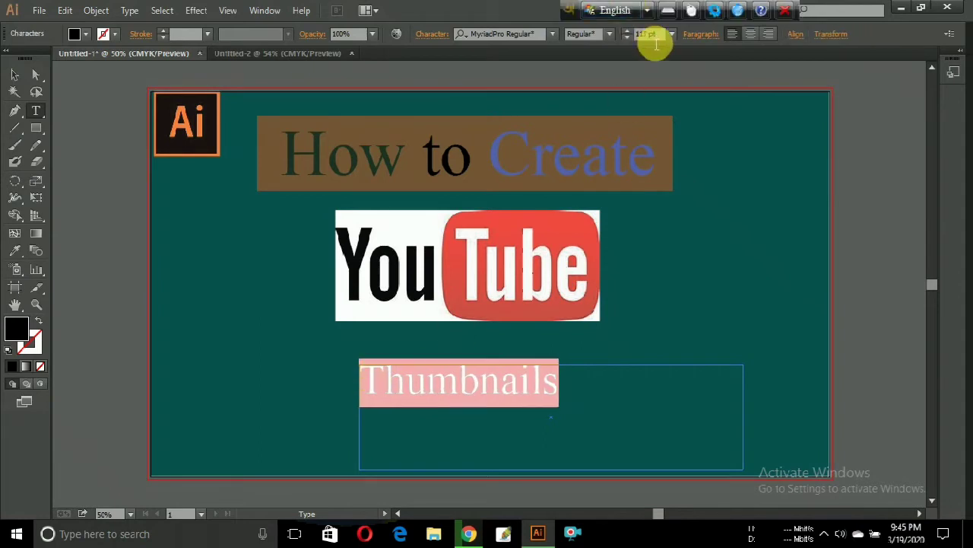
scroll(652, 37, up, 4)
scroll(652, 37, up, 4)
scroll(656, 42, up, 4)
scroll(654, 36, up, 4)
scroll(651, 35, up, 5)
scroll(652, 35, up, 5)
- Nudge 'Thumbnails' slightly left and up so it centres under the logo
click(14, 74)
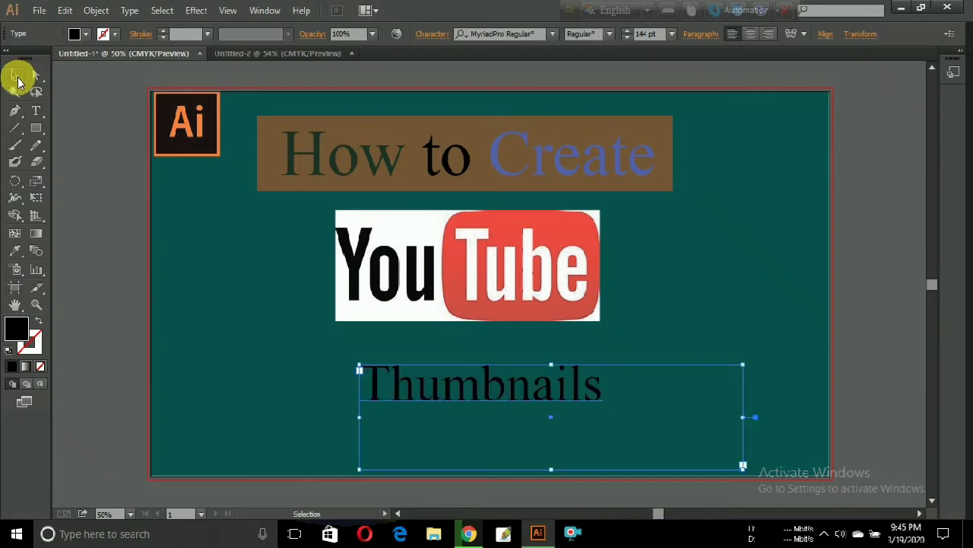
click(129, 281)
drag(396, 398, 385, 393)
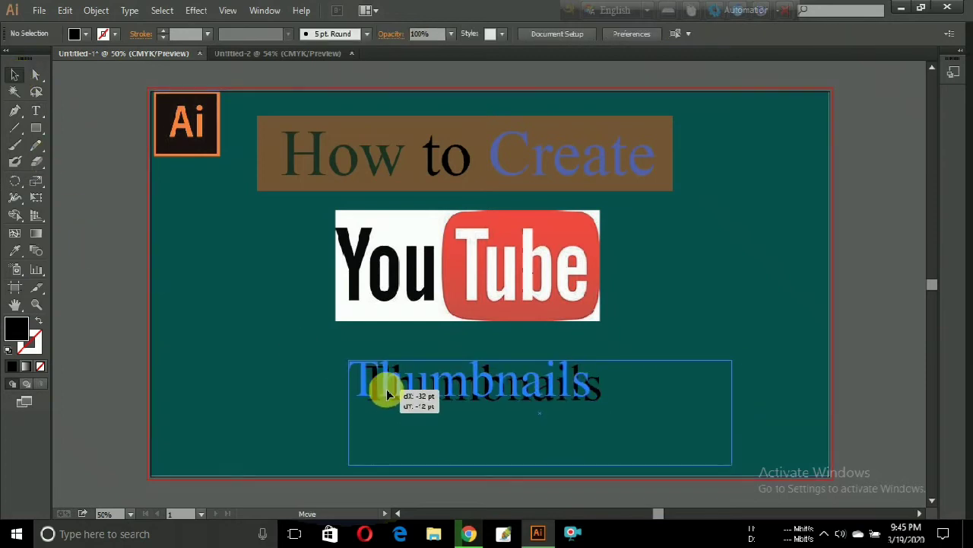
click(121, 389)
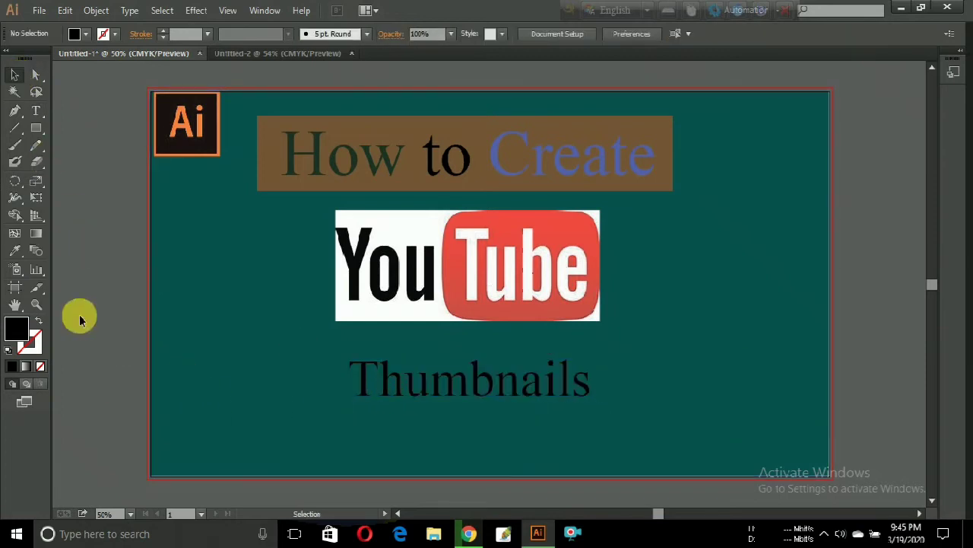
click(36, 128)
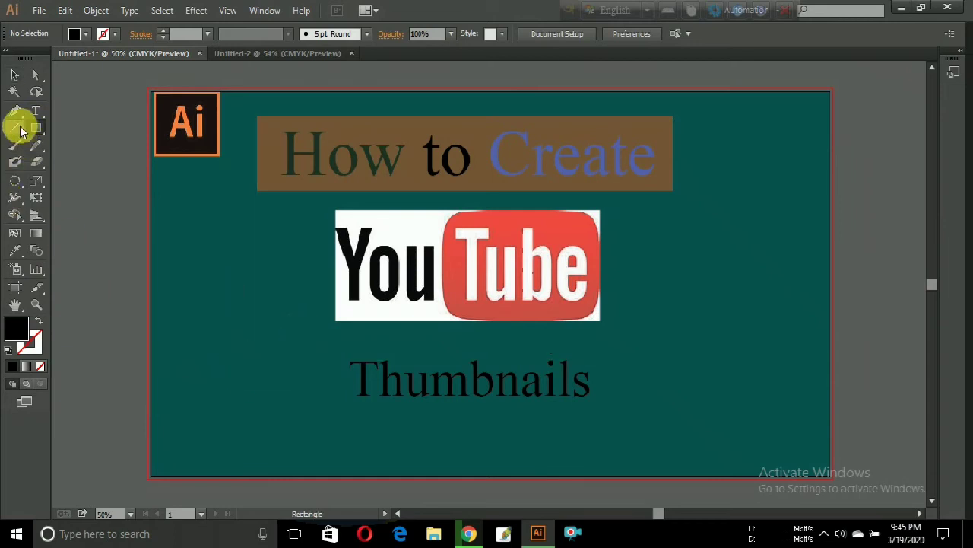
- Pen-draw a closed curved path with no fill, looping around the Thumbnails text
click(14, 112)
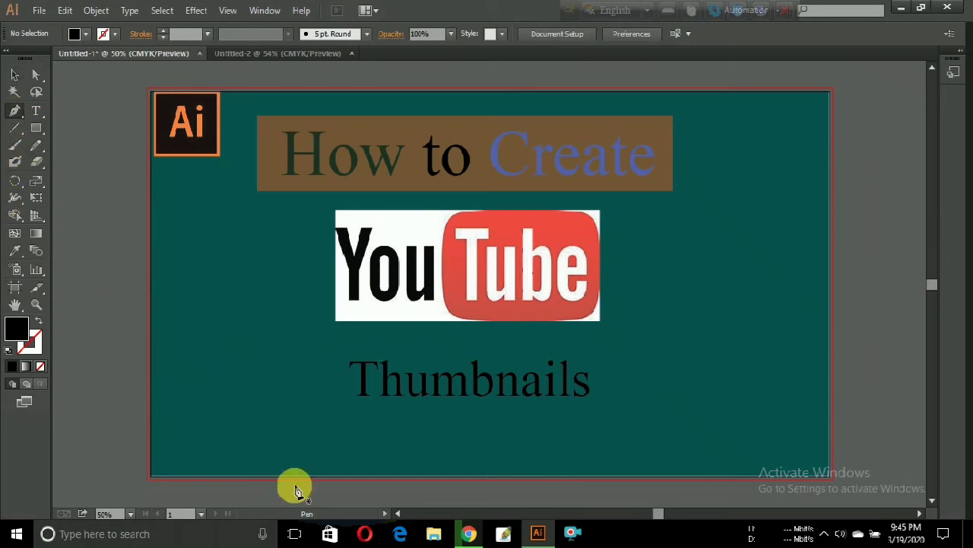
click(257, 445)
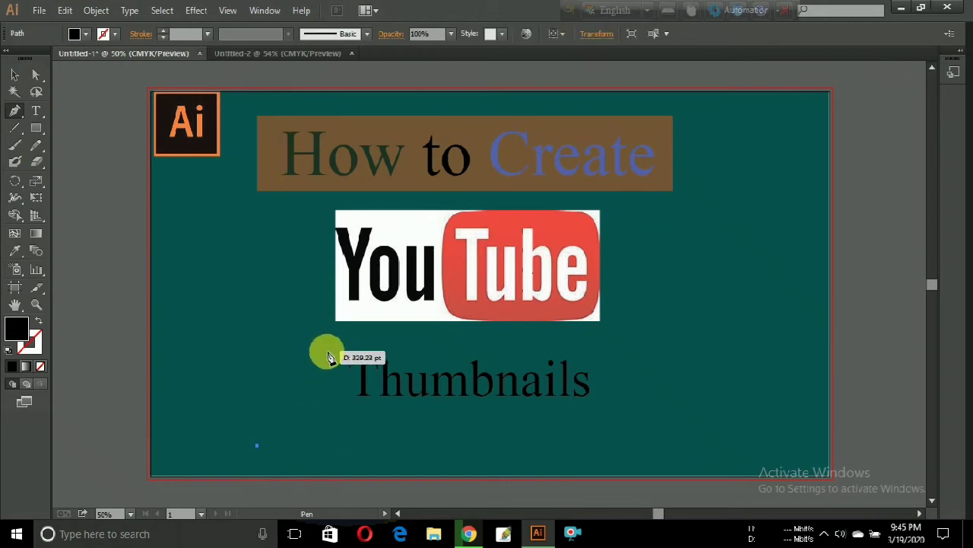
drag(341, 358, 401, 341)
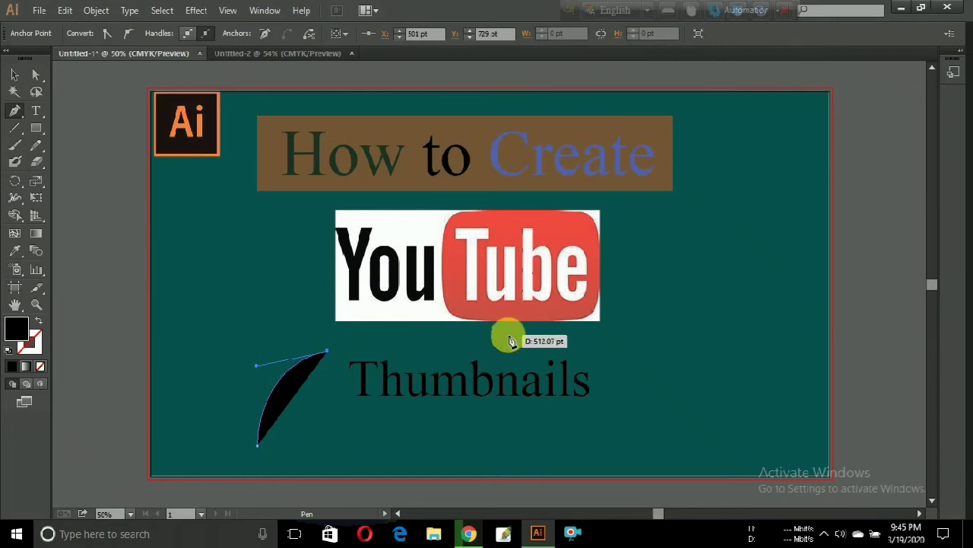
mouse_move(600, 352)
mouse_down()
mouse_move(695, 384)
mouse_move(795, 371)
mouse_move(804, 391)
mouse_up()
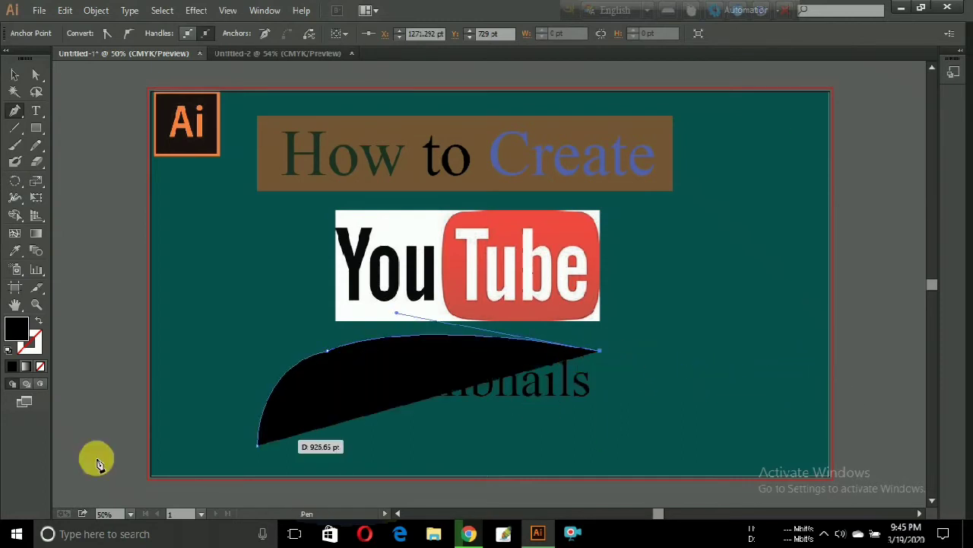
click(40, 366)
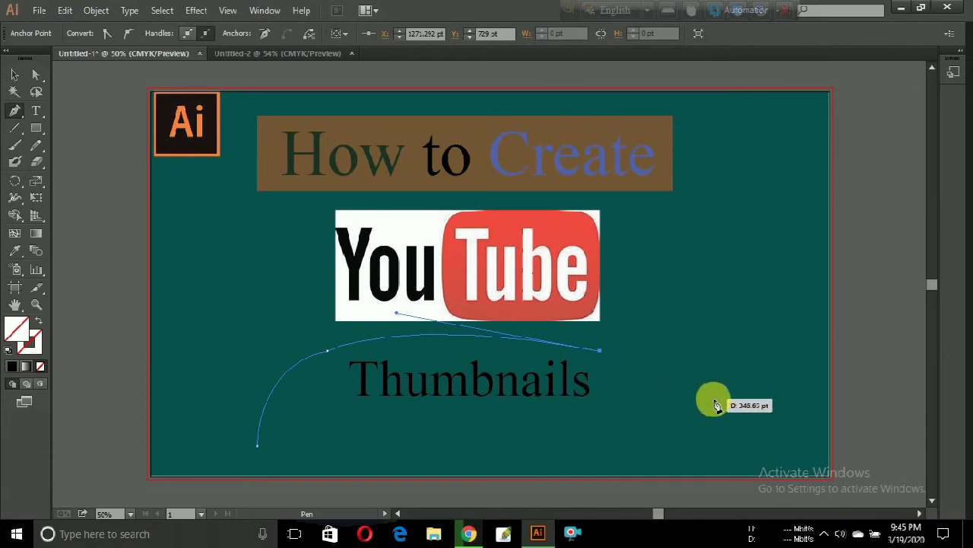
drag(719, 400, 756, 397)
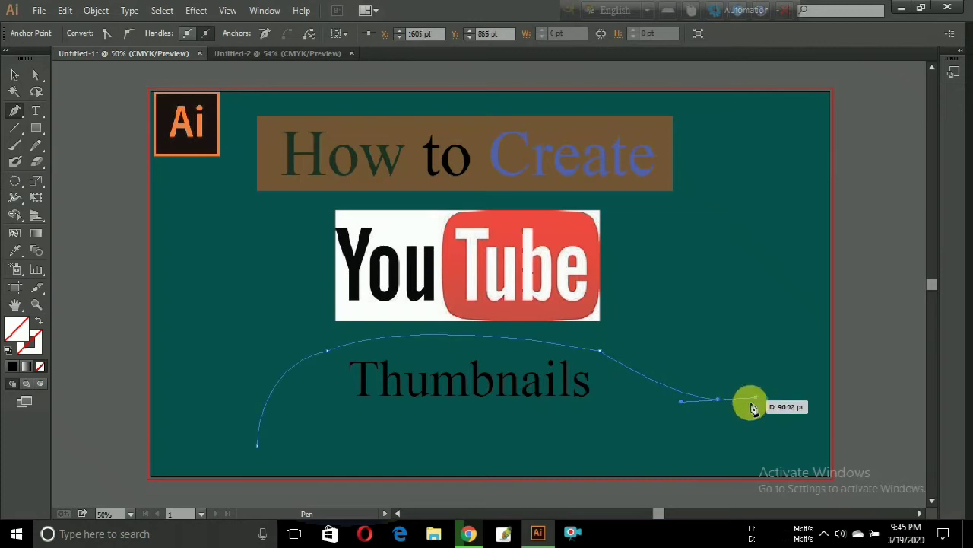
click(719, 400)
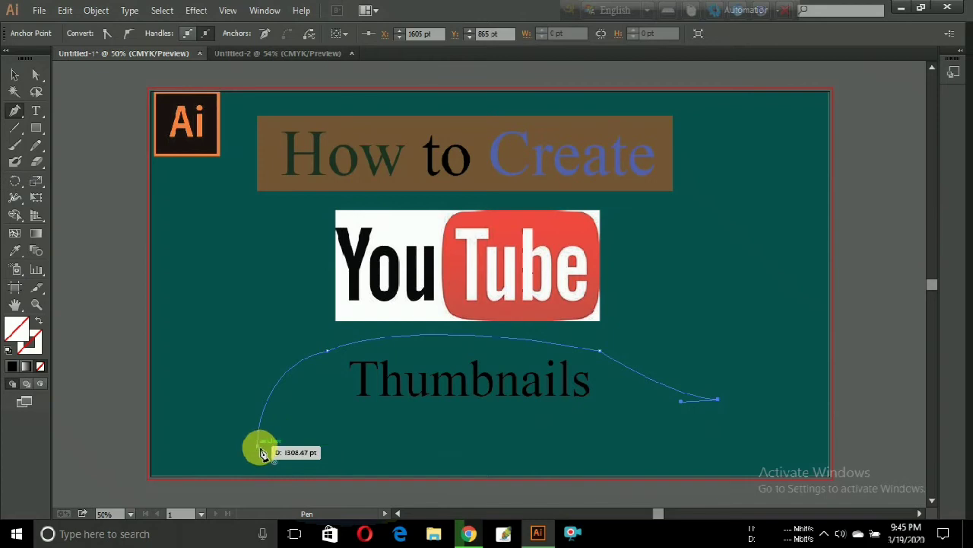
drag(260, 450, 31, 388)
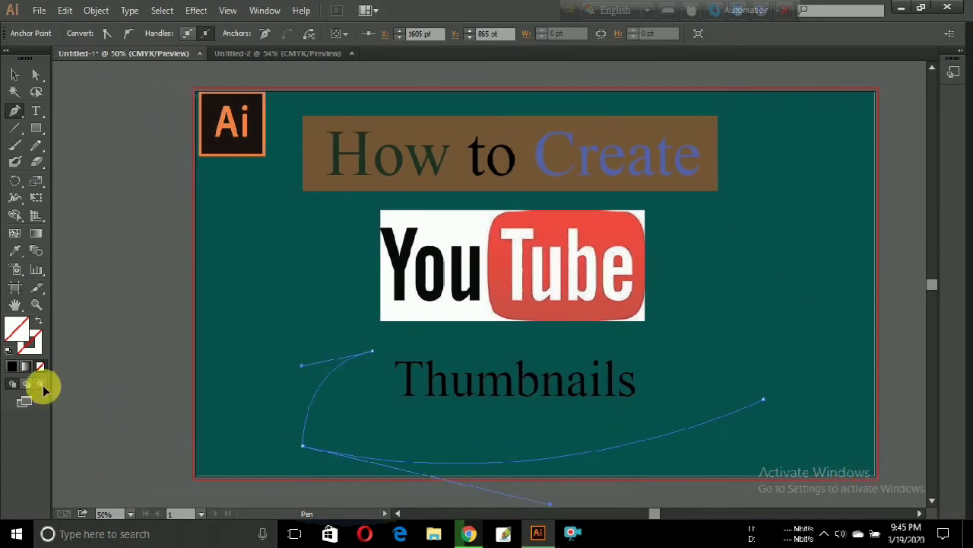
drag(31, 388, 35, 304)
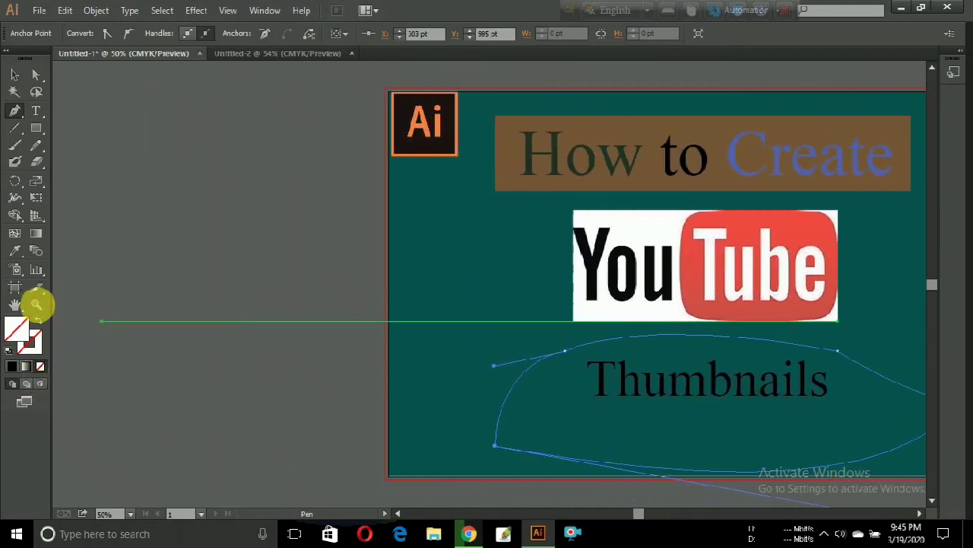
- Pan the artboard back into view and reselect the curved path around Thumbnails
click(16, 304)
drag(776, 314, 491, 320)
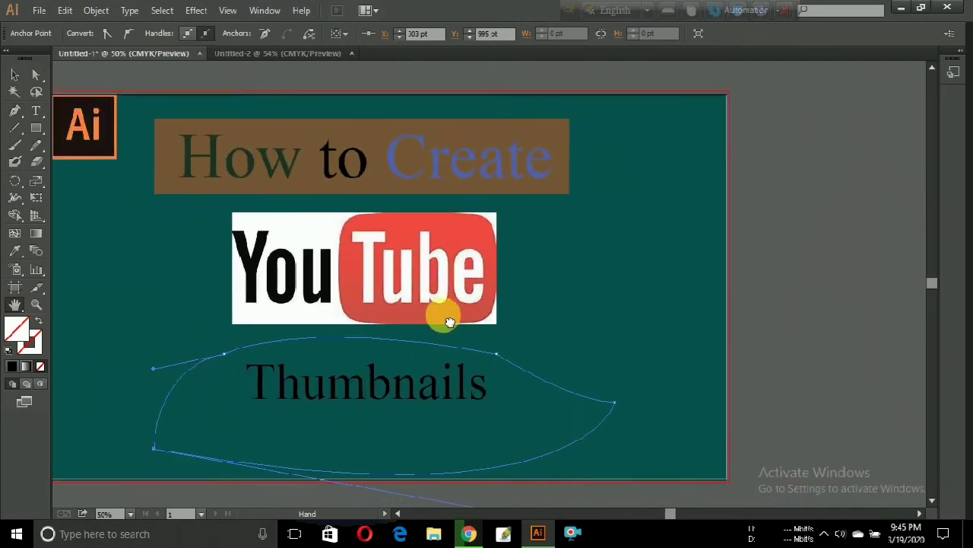
click(15, 74)
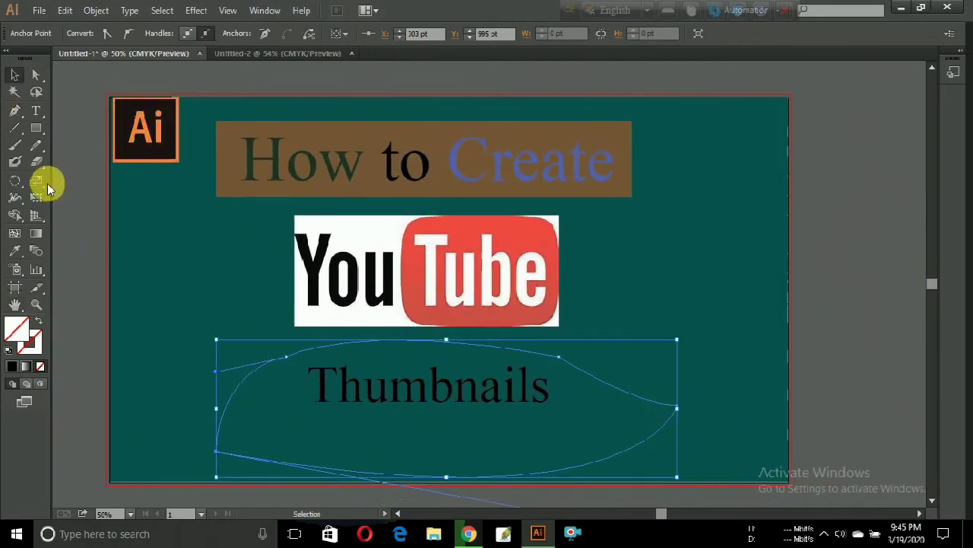
click(53, 122)
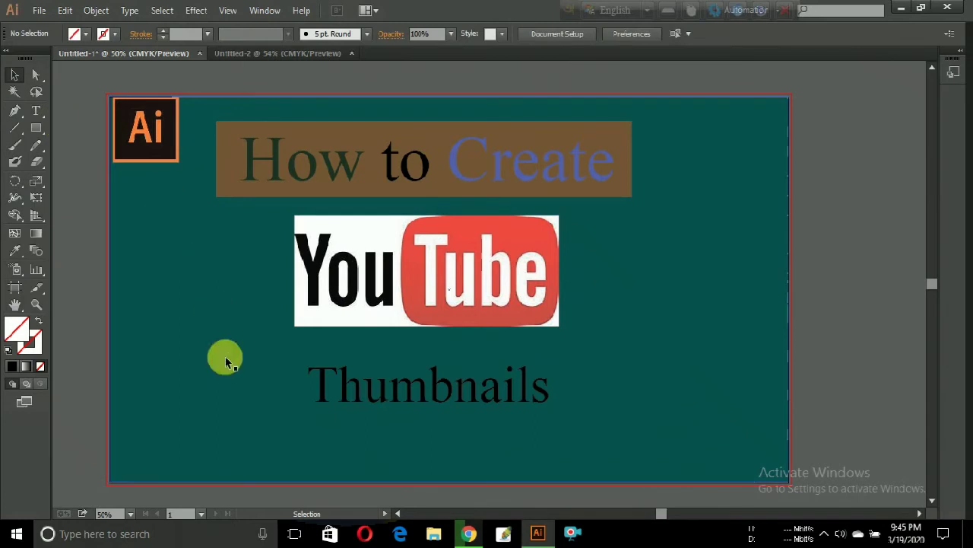
click(256, 458)
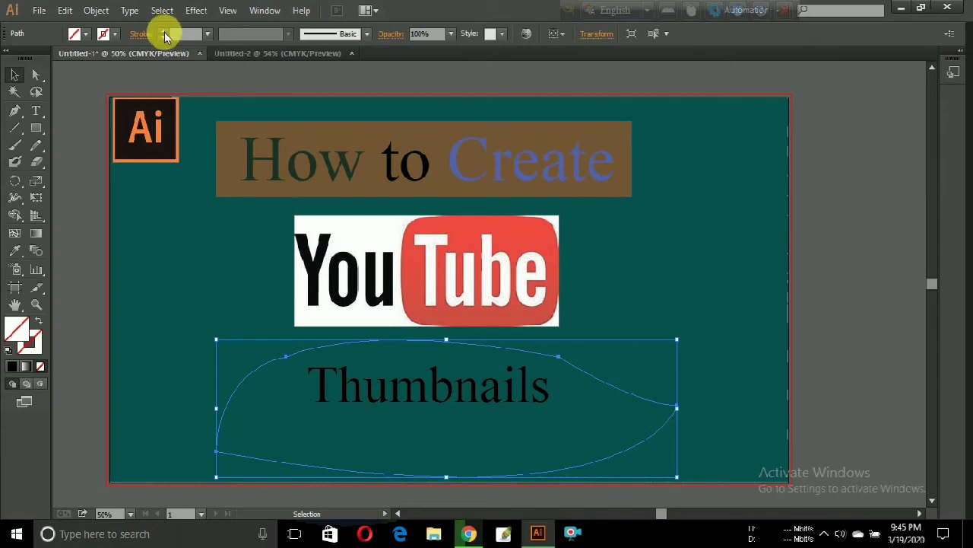
- Give the Thumbnails path a tapered wedge width profile and a 54 pt stroke weight
click(186, 356)
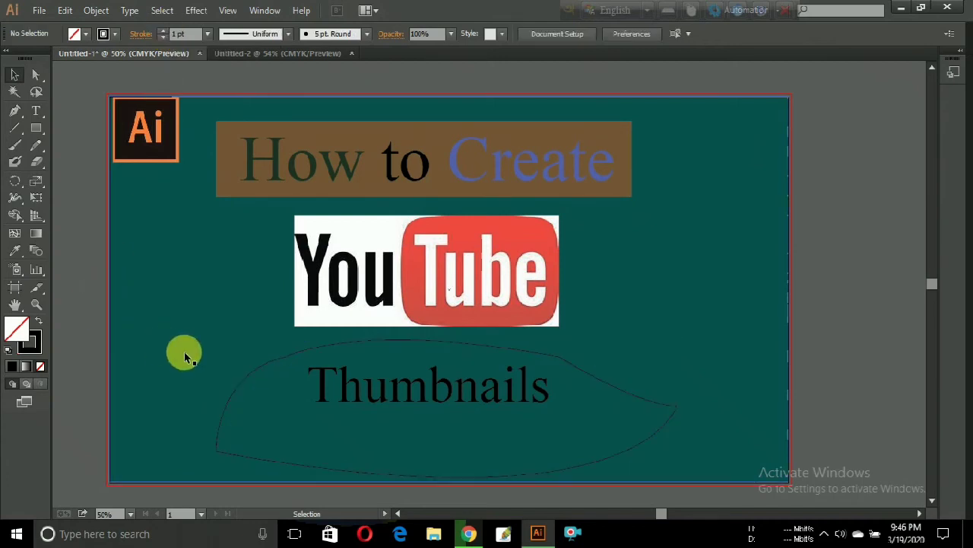
click(245, 384)
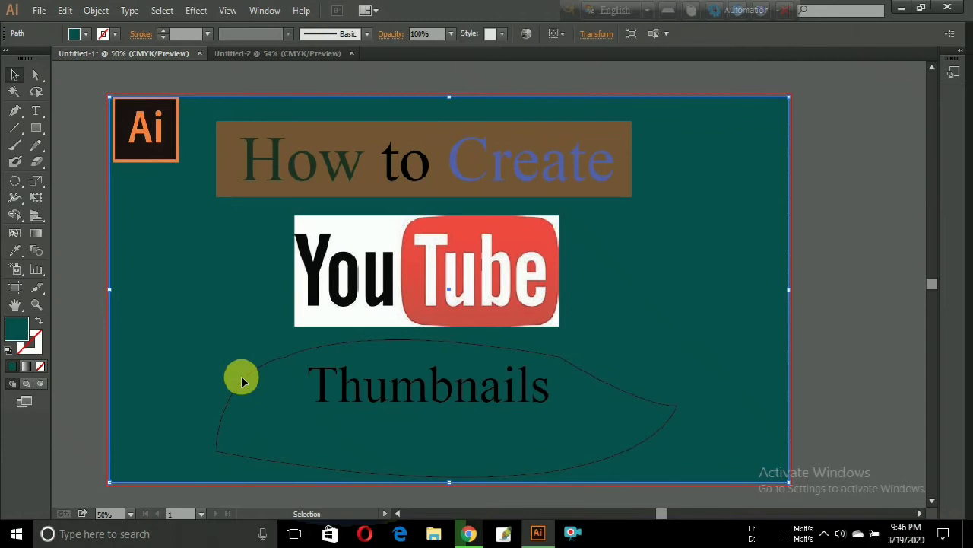
click(240, 384)
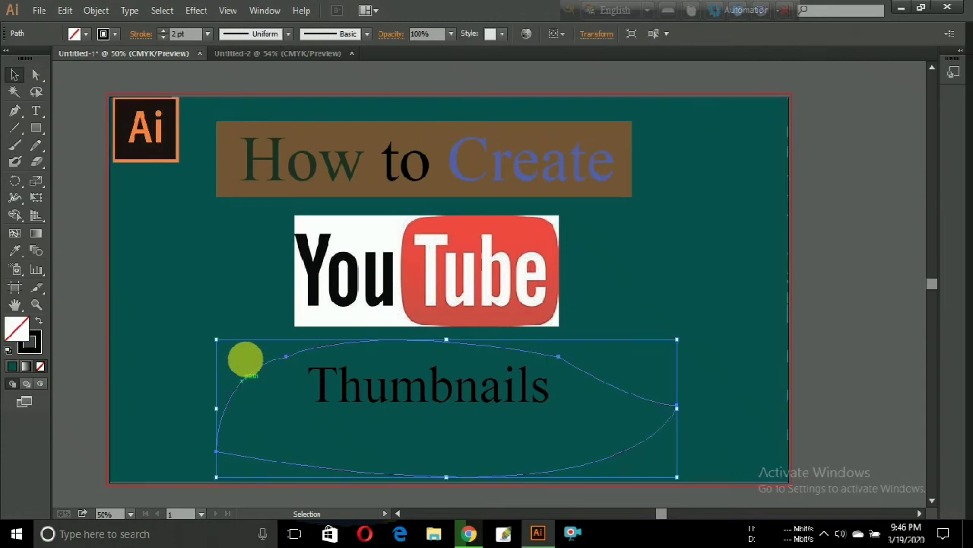
click(289, 34)
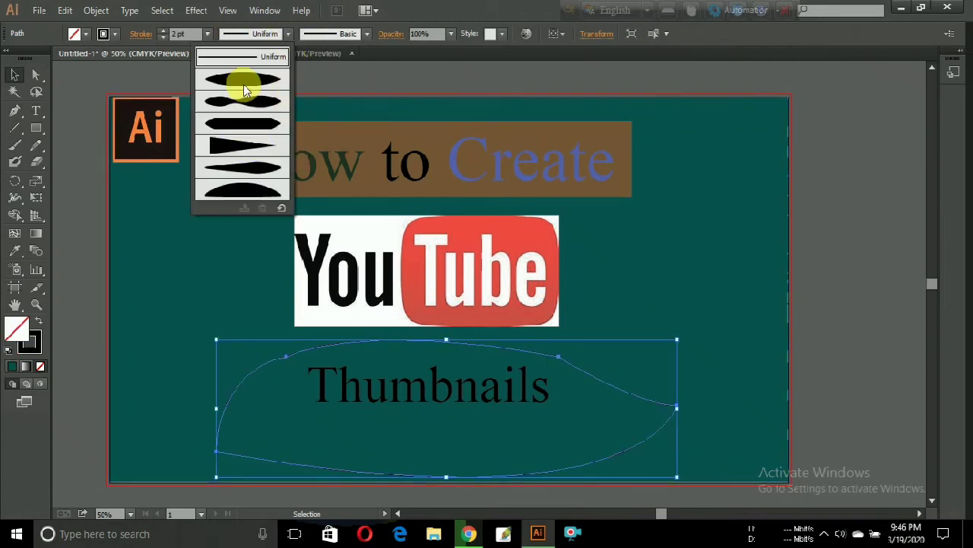
click(251, 147)
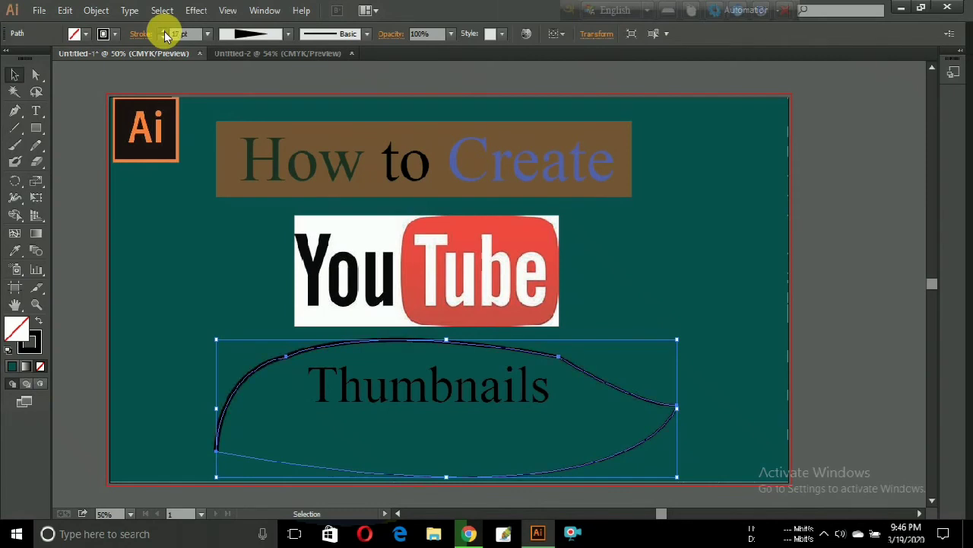
click(164, 34)
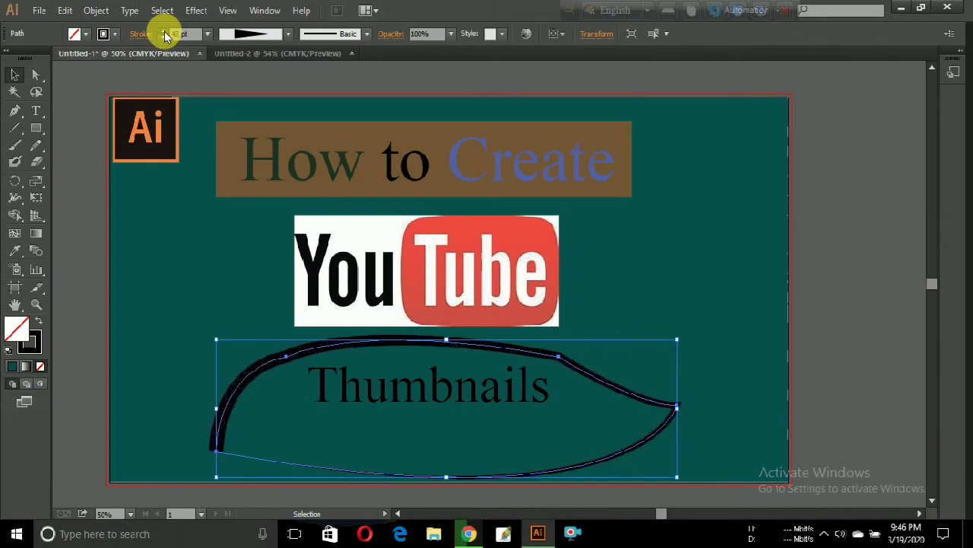
click(76, 258)
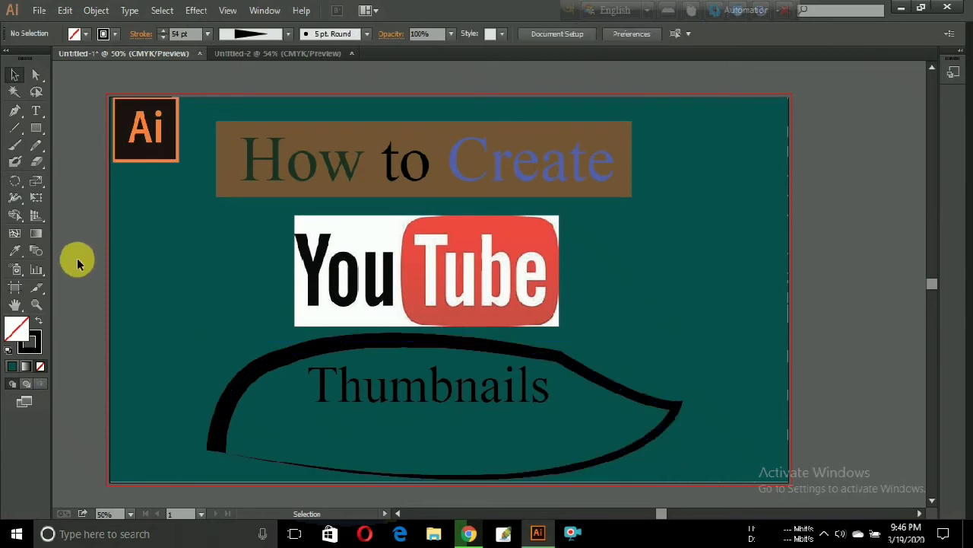
scroll(566, 338, down, 1)
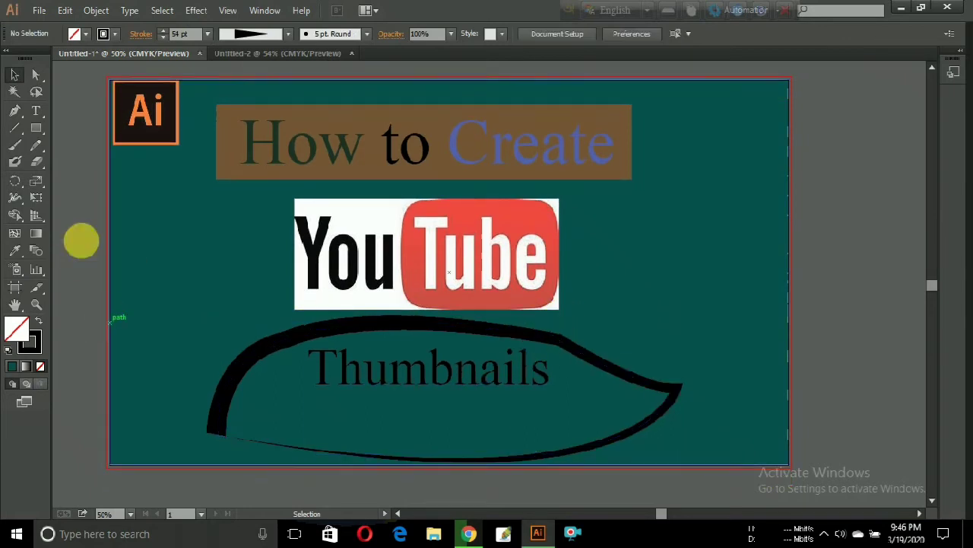
click(250, 350)
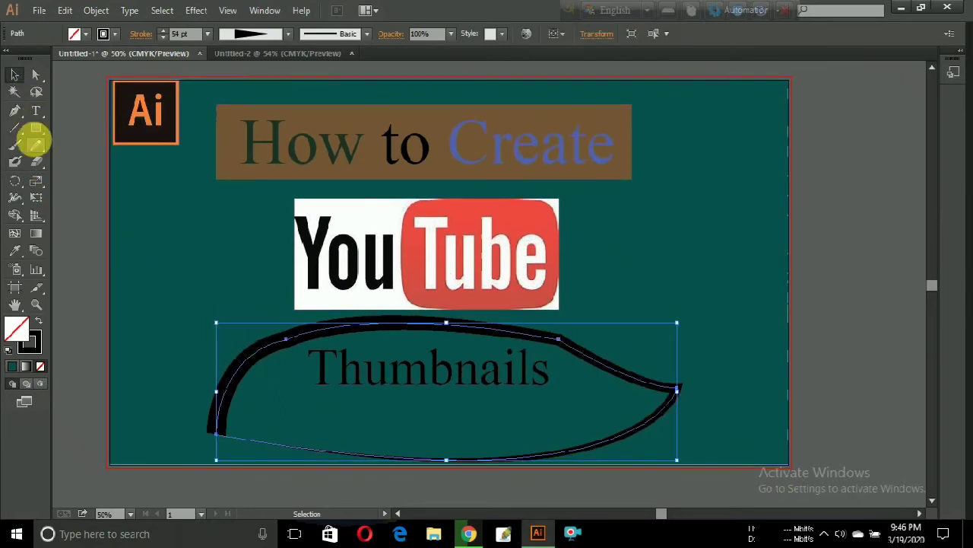
- Drag the curve's anchors and segments so it sweeps right to a point and lifts at lower left
click(41, 79)
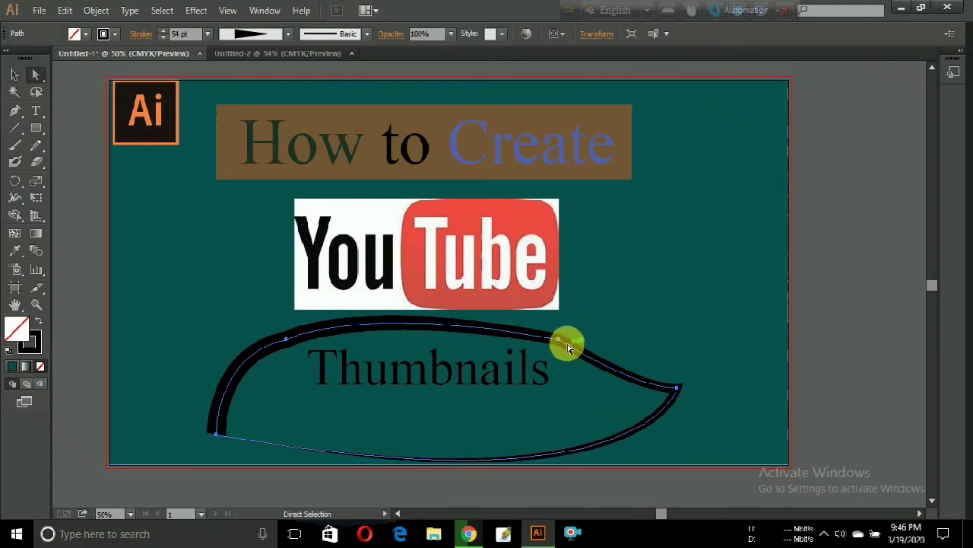
drag(561, 347, 559, 351)
click(677, 389)
mouse_move(681, 393)
mouse_down()
mouse_move(715, 342)
mouse_move(732, 415)
mouse_up()
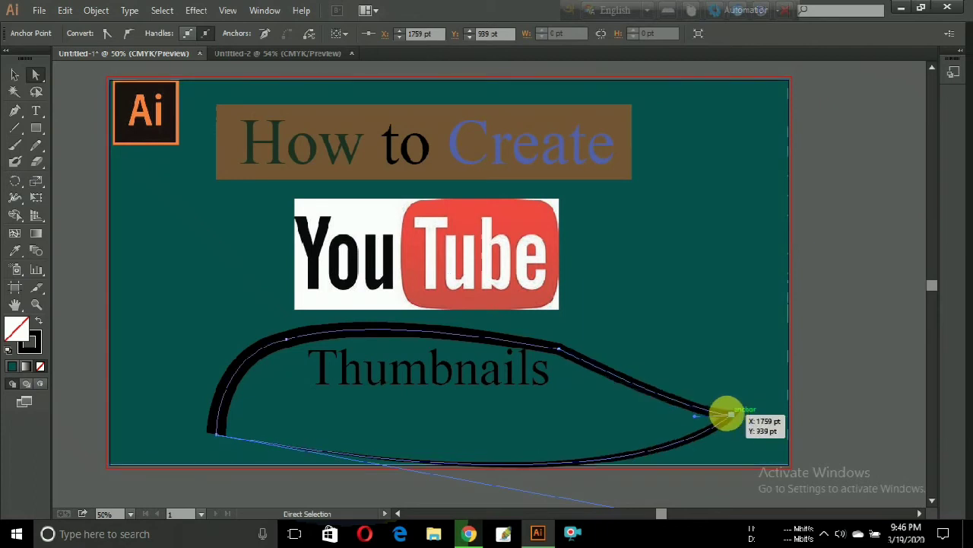
click(220, 439)
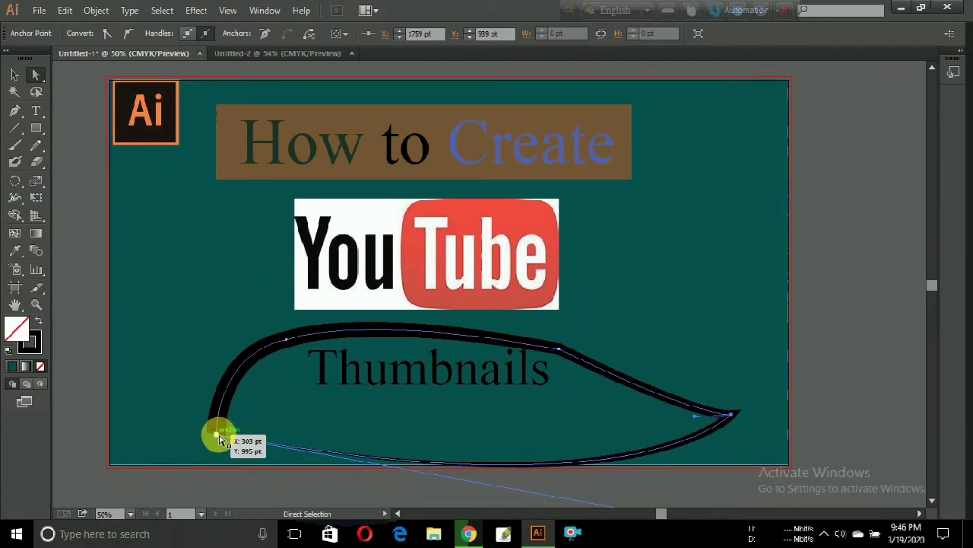
drag(217, 435, 216, 467)
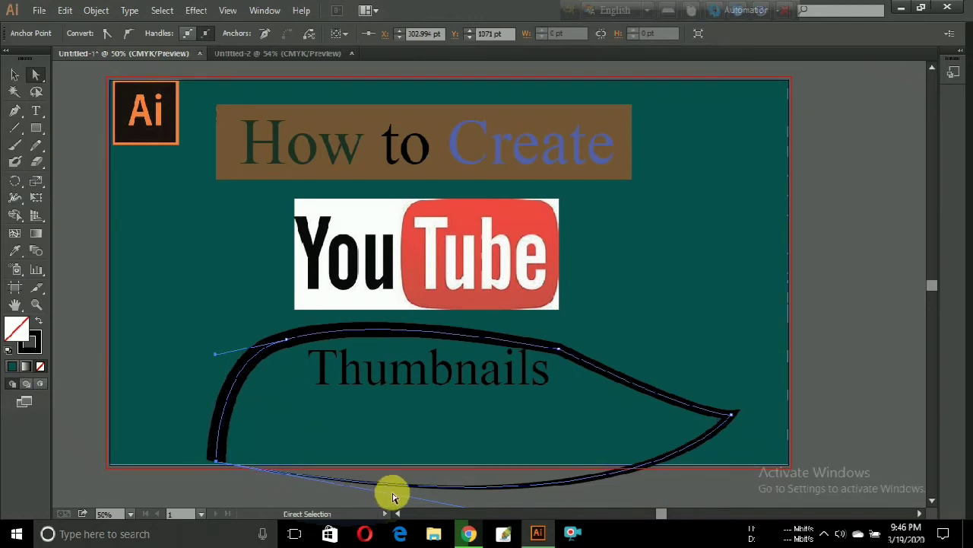
mouse_move(429, 487)
mouse_down()
mouse_move(428, 459)
mouse_move(606, 452)
mouse_up()
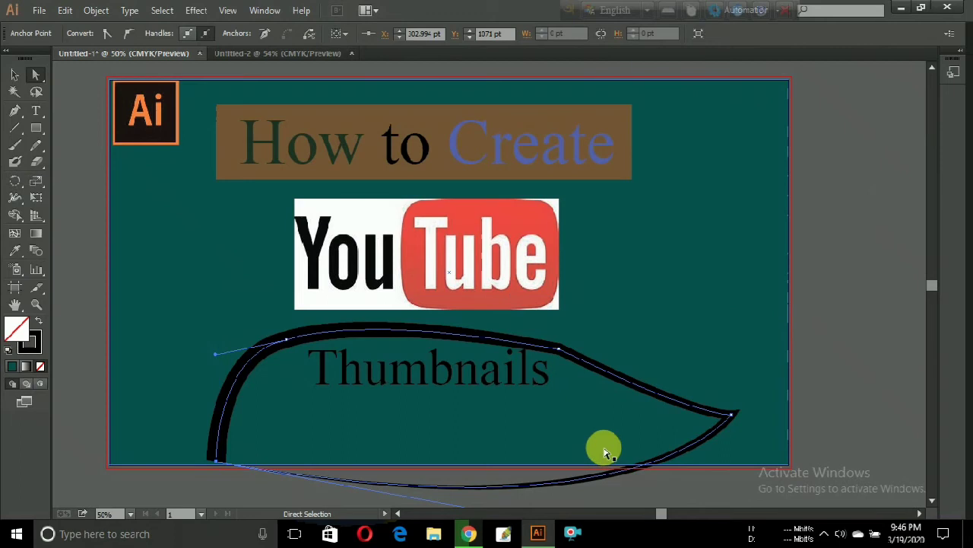
mouse_move(216, 461)
mouse_down()
mouse_move(224, 397)
mouse_move(210, 377)
mouse_up()
click(202, 441)
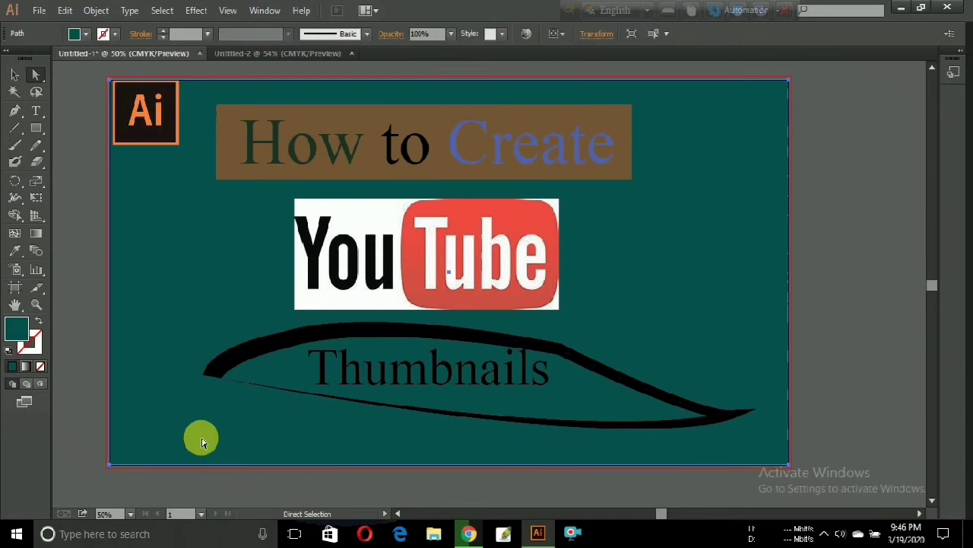
- Change the swoosh's stroke colour to dark blue in the Color Picker
click(226, 365)
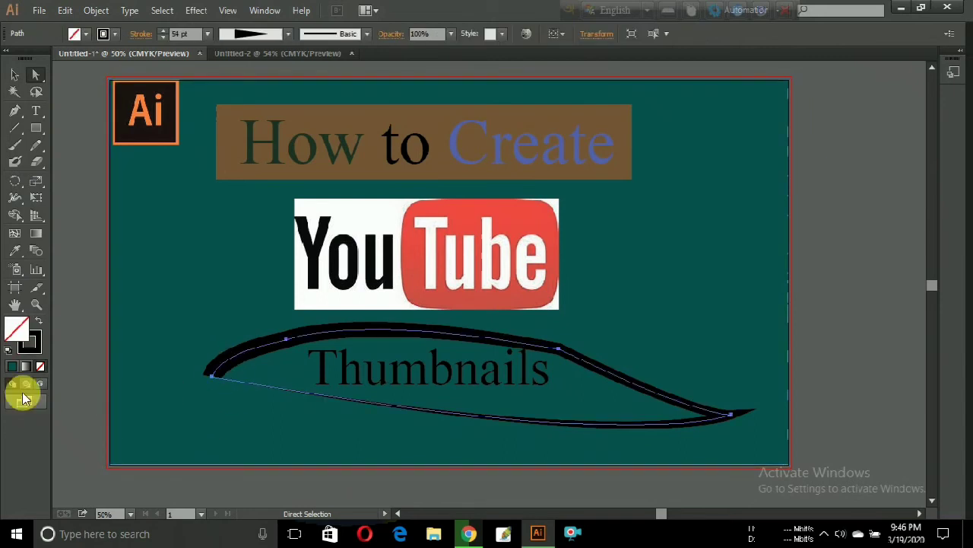
click(38, 350)
double_click(38, 350)
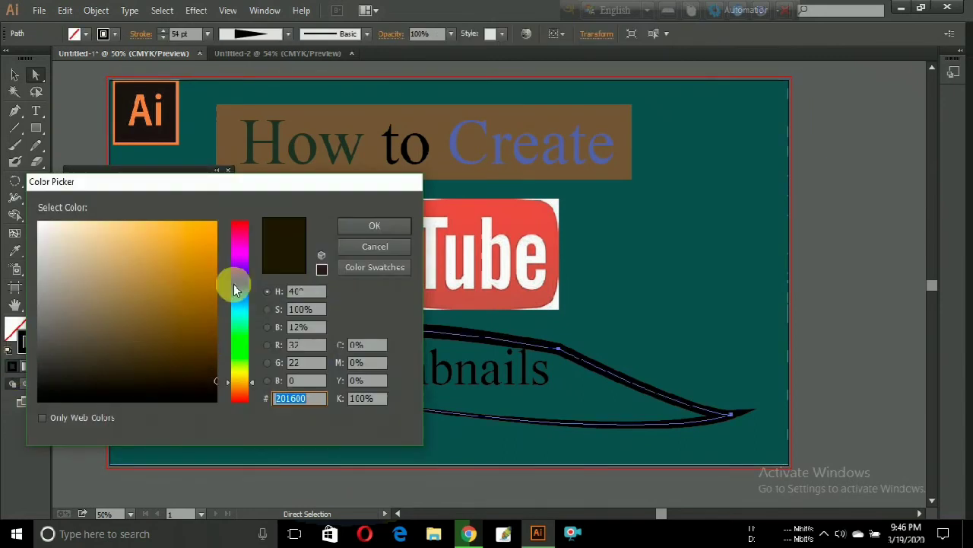
click(236, 280)
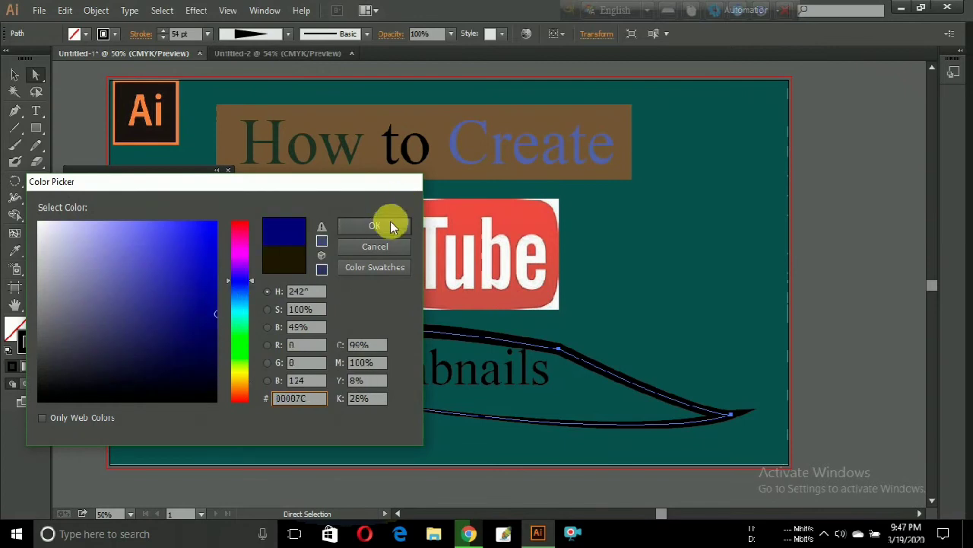
click(374, 225)
- Deselect the swoosh, close the Color panel, and switch to the Untitled-2 document
click(19, 75)
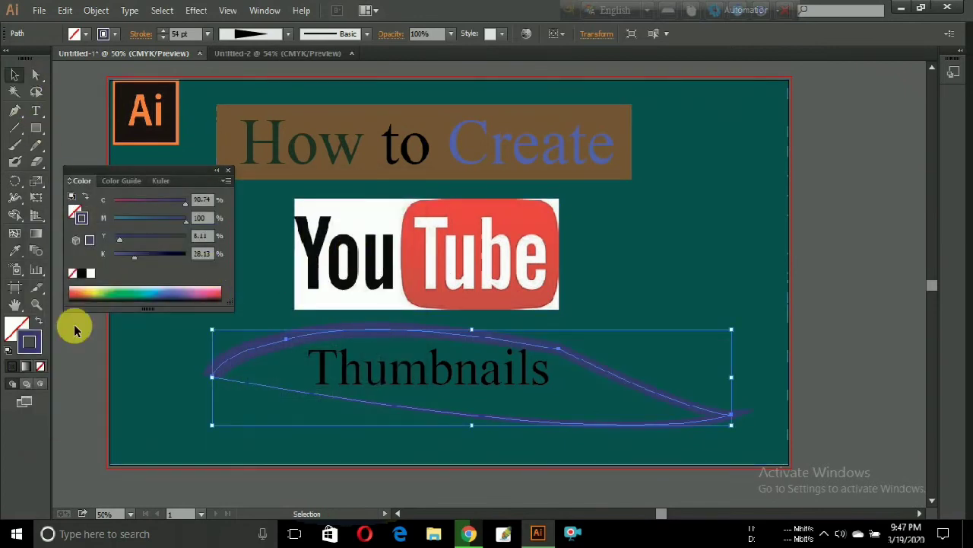
click(85, 409)
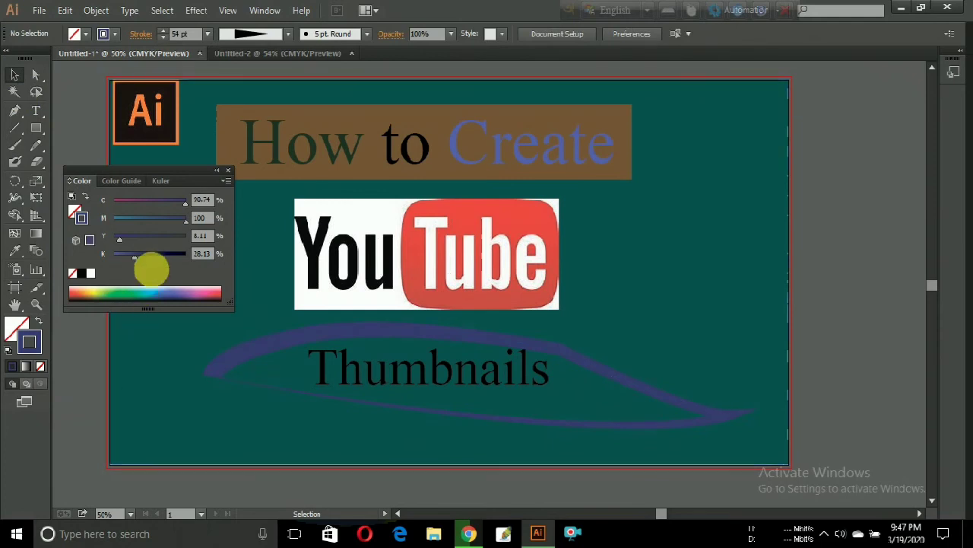
click(230, 171)
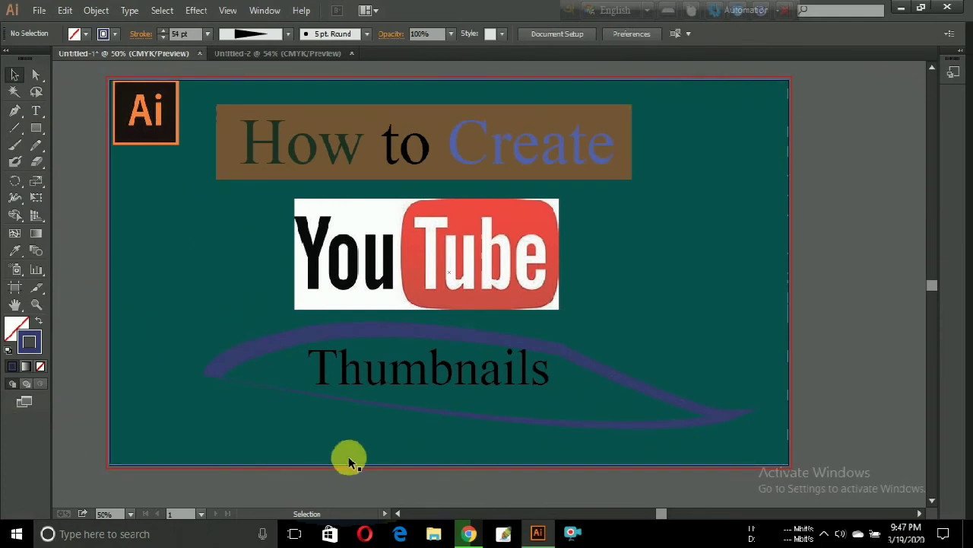
key(ctrl+alt)
click(272, 58)
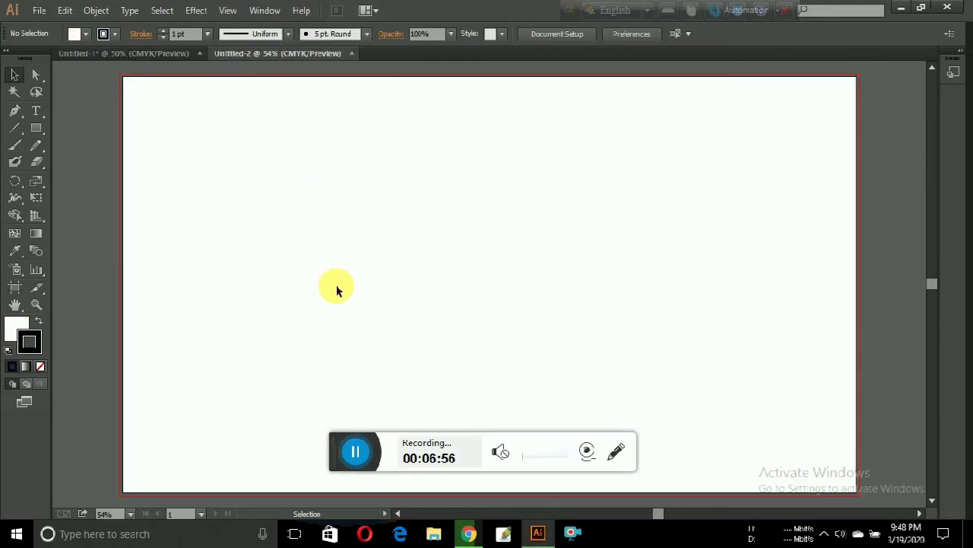
- Paste the pointing-man photo, enlarge it around the centre, then trial and undo an Image Trace
key(ctrl+v)
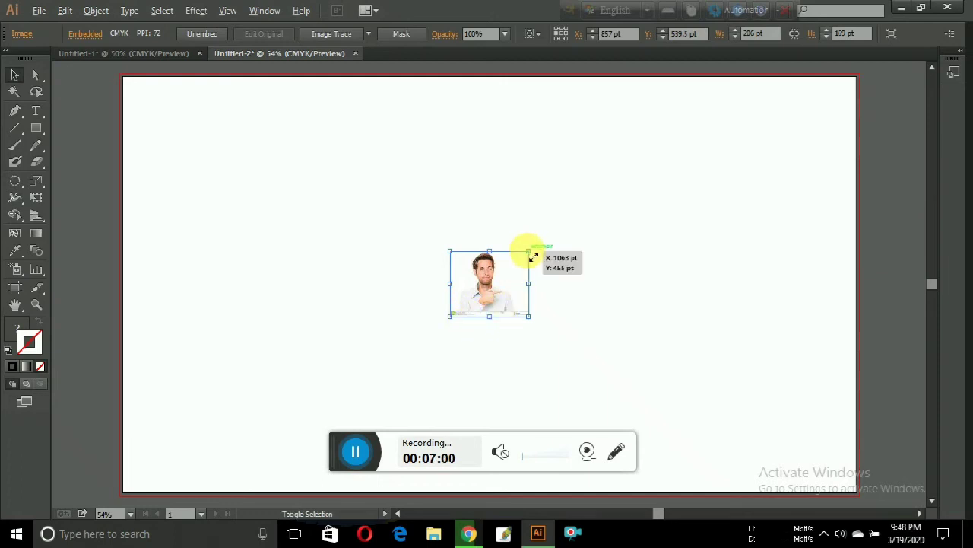
drag(530, 252, 653, 147)
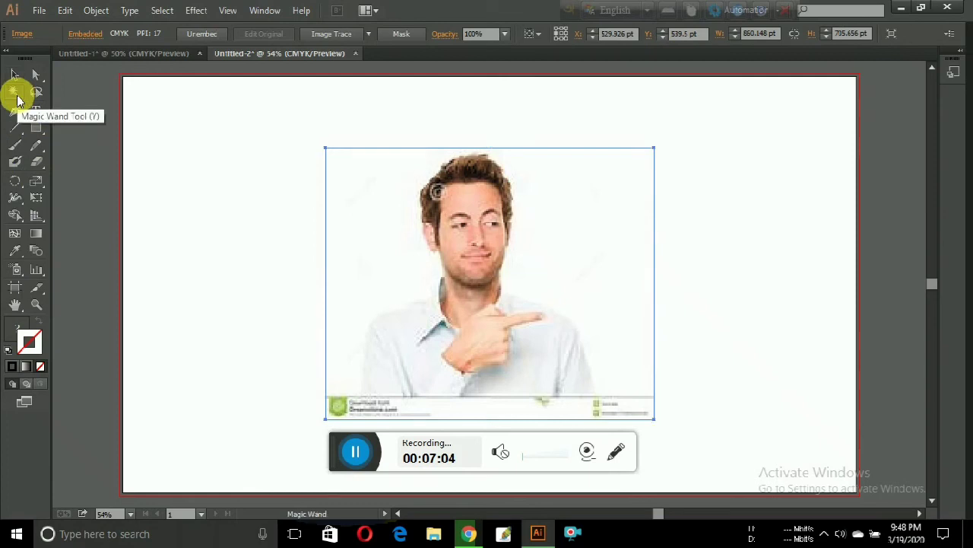
click(15, 93)
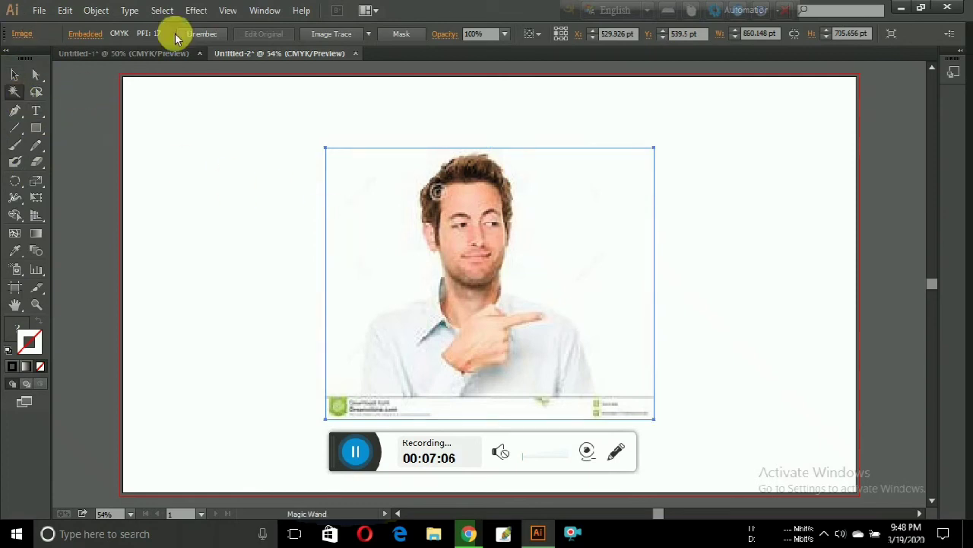
click(15, 74)
click(217, 220)
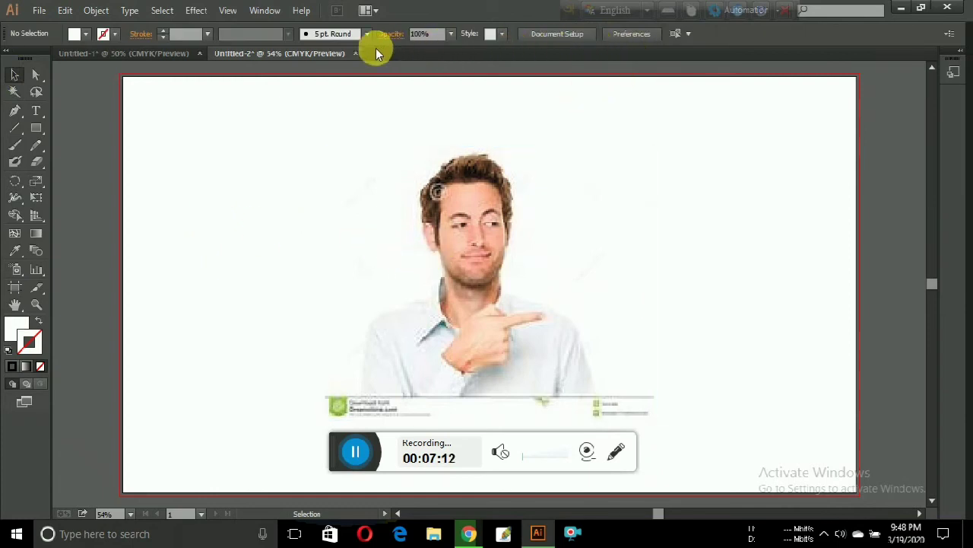
click(481, 208)
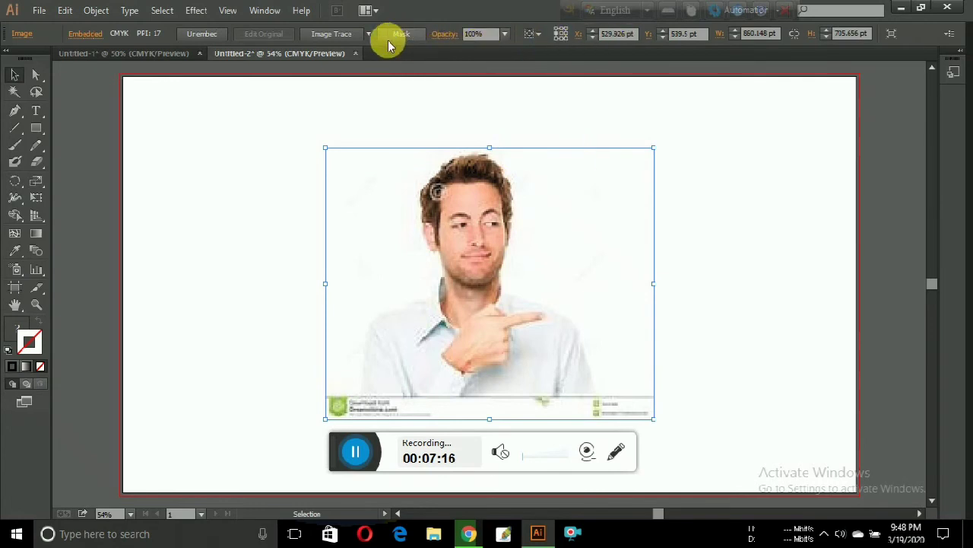
click(354, 35)
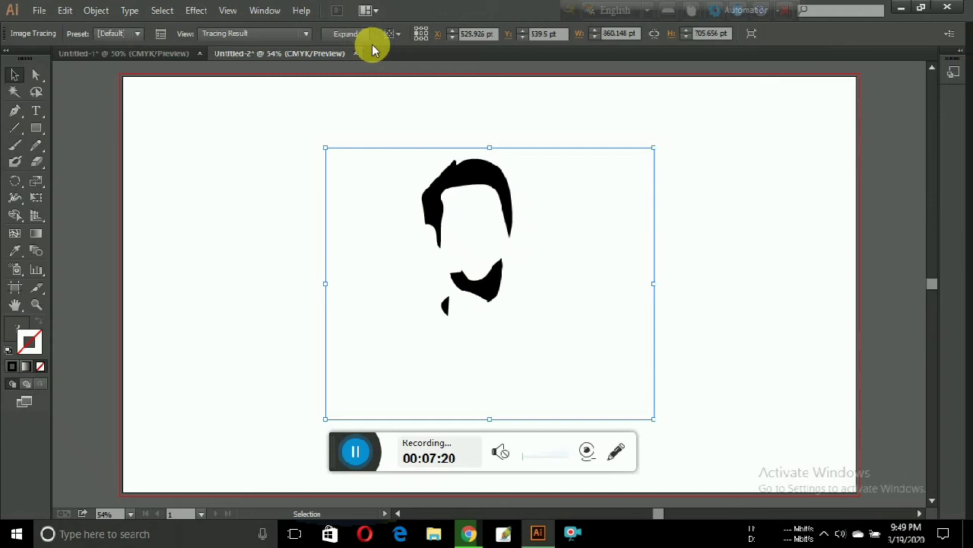
key(ctrl+z)
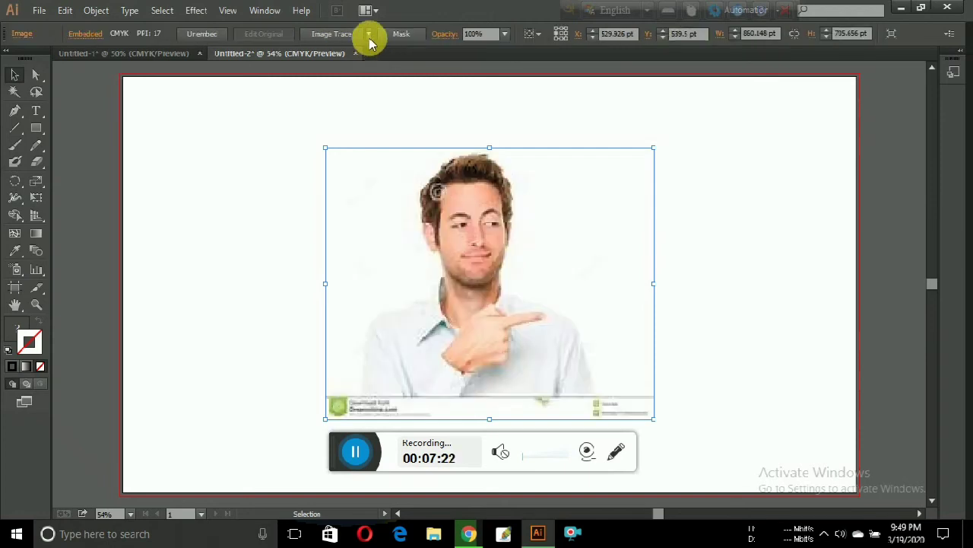
- Trace the photo with Low Fidelity Photo, check the view options, then undo the trace
click(369, 35)
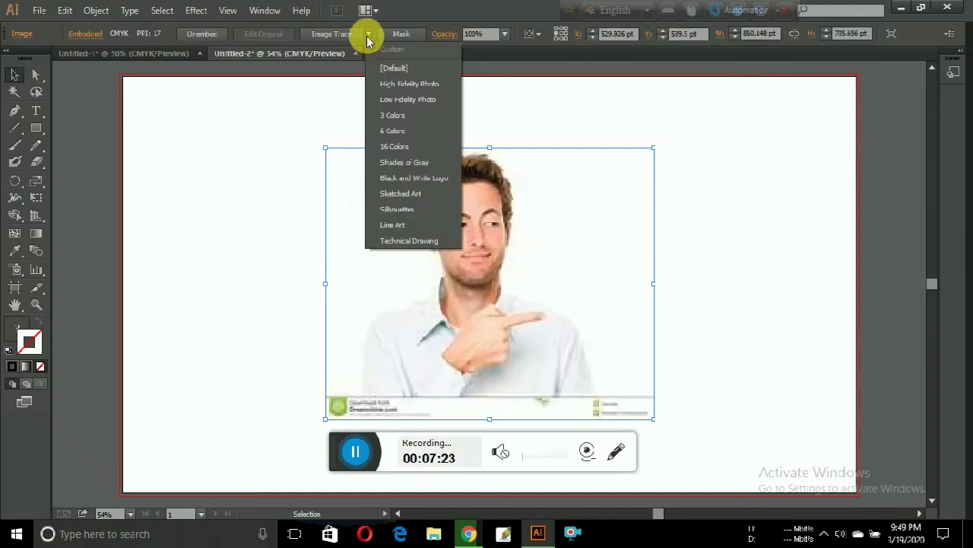
click(388, 103)
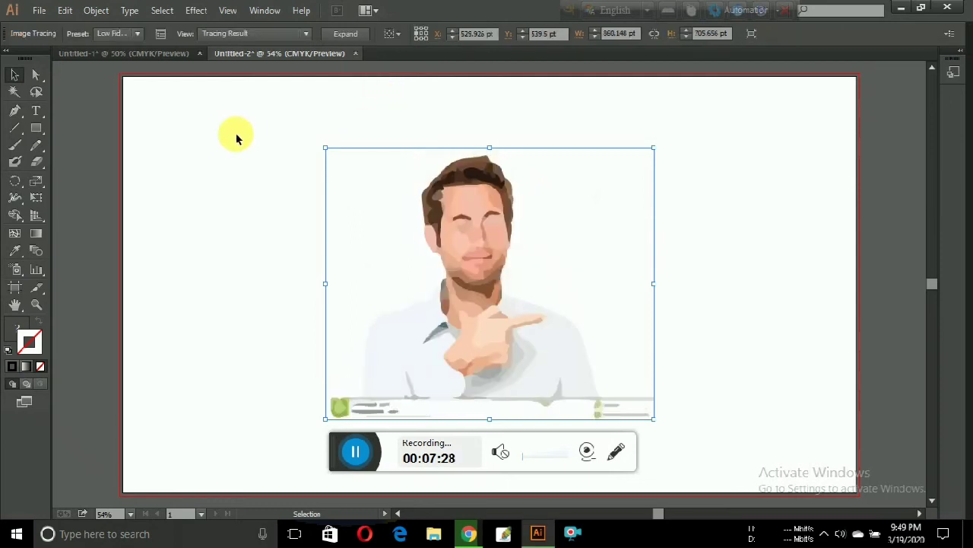
click(305, 33)
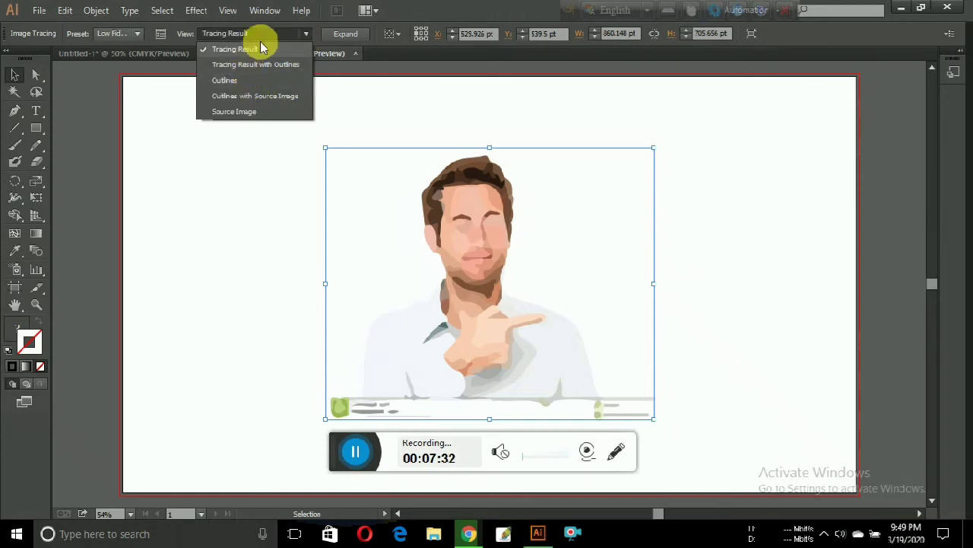
click(307, 35)
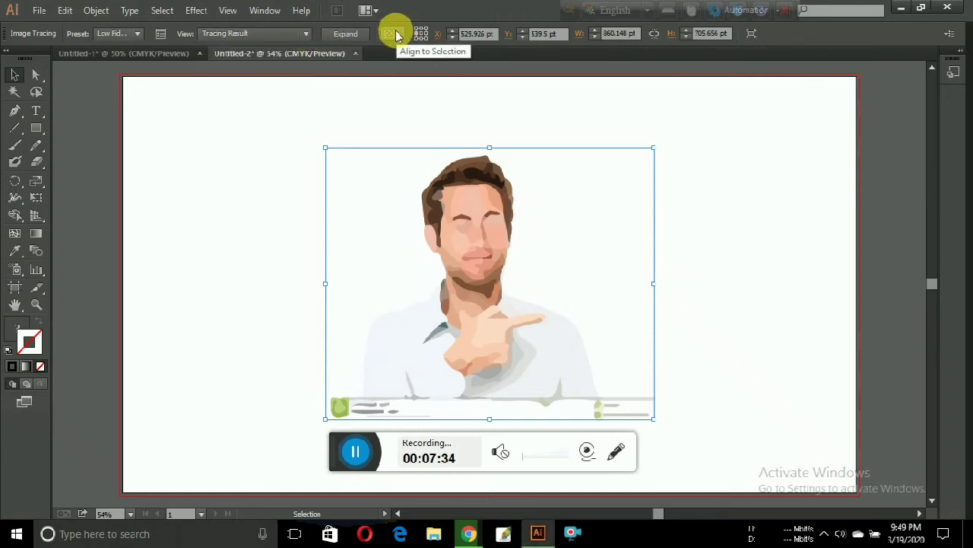
click(308, 35)
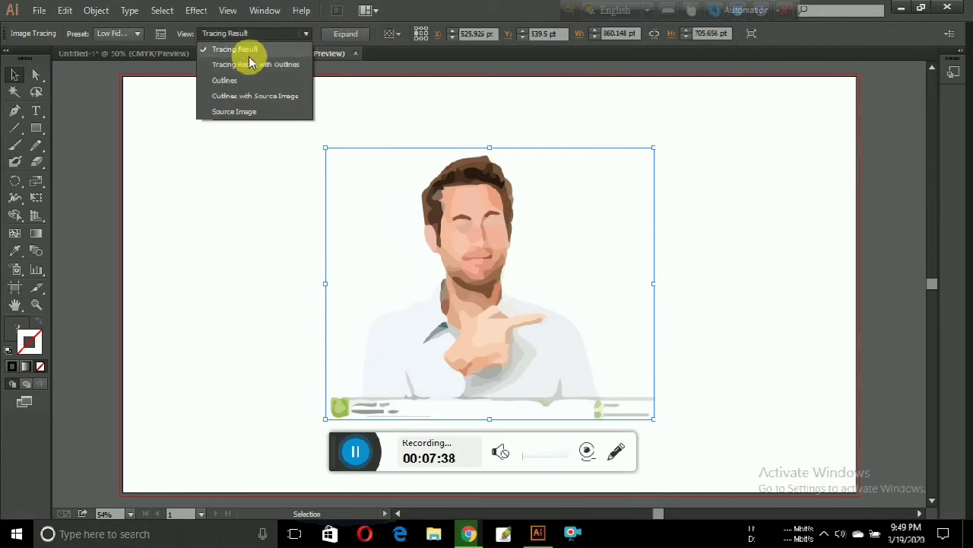
click(206, 223)
key(ctrl+z)
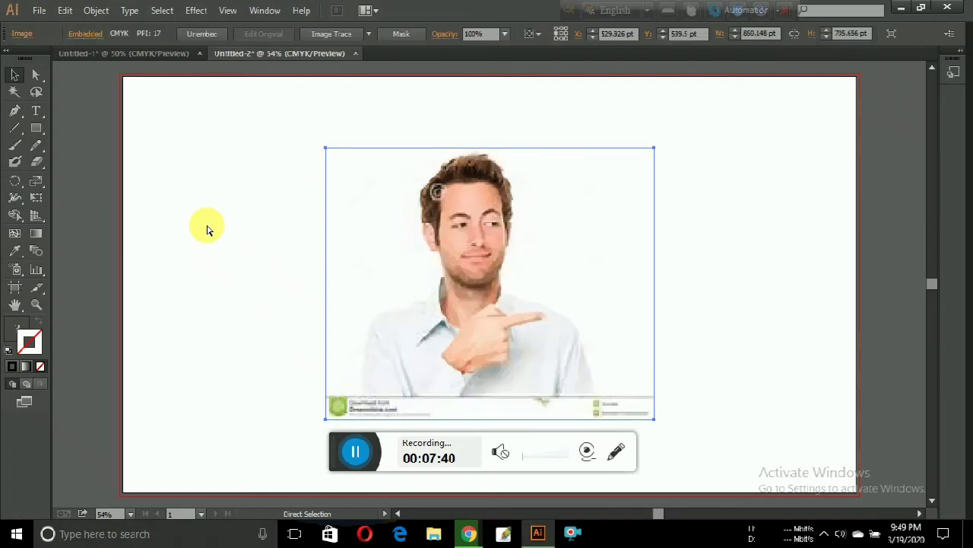
- Retrace the man with the High Fidelity Photo preset and move him up and left
key(v)
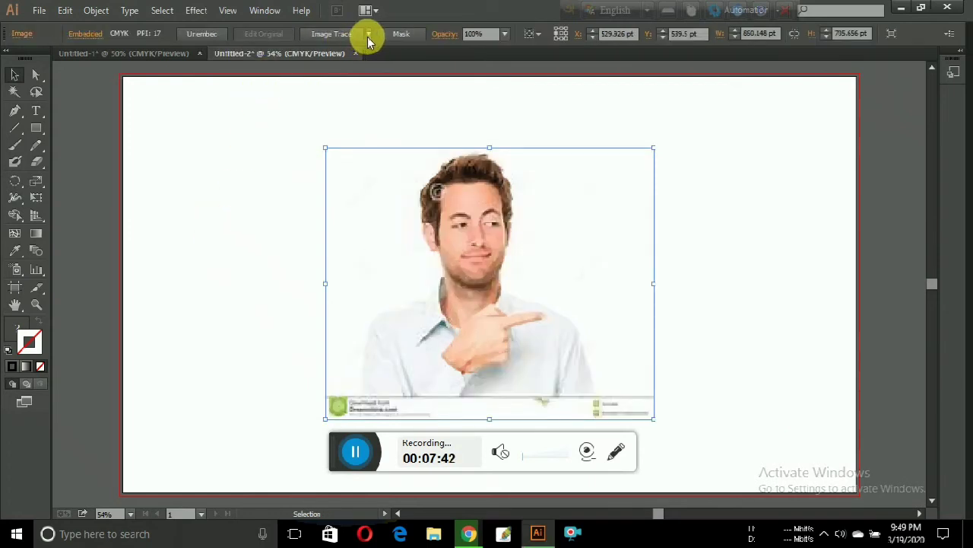
click(367, 37)
click(384, 90)
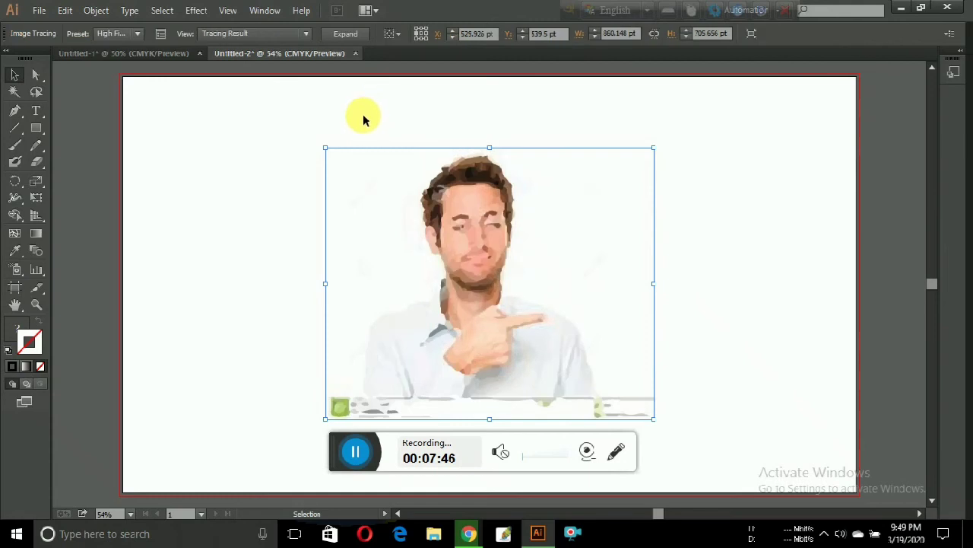
mouse_move(472, 246)
mouse_down()
mouse_move(397, 221)
mouse_move(446, 240)
mouse_up()
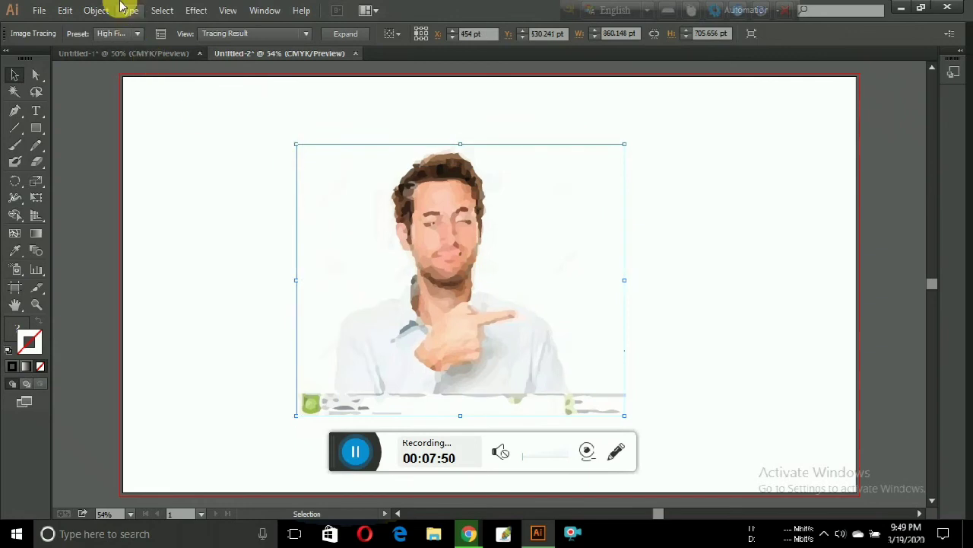
- Expand the image trace into editable paths with Object > Expand
click(65, 11)
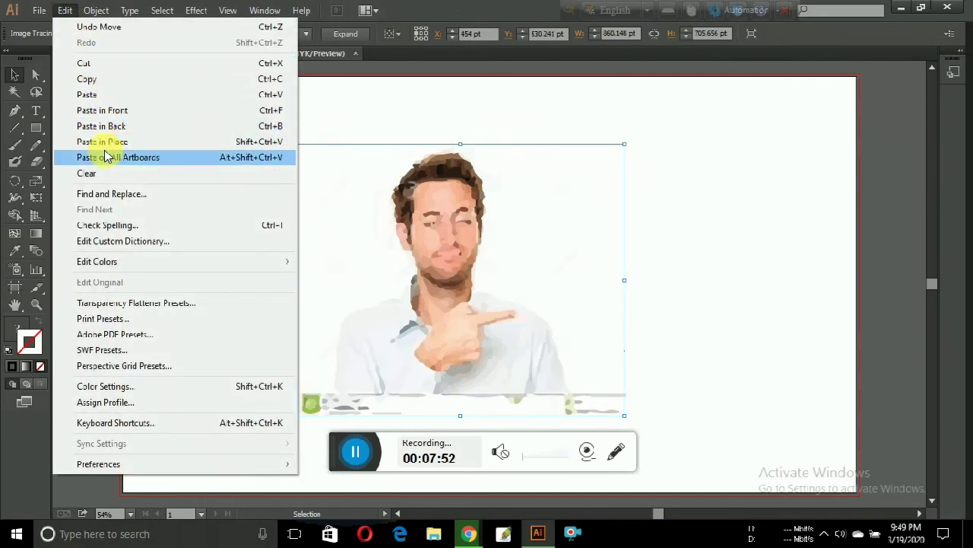
click(97, 26)
click(96, 11)
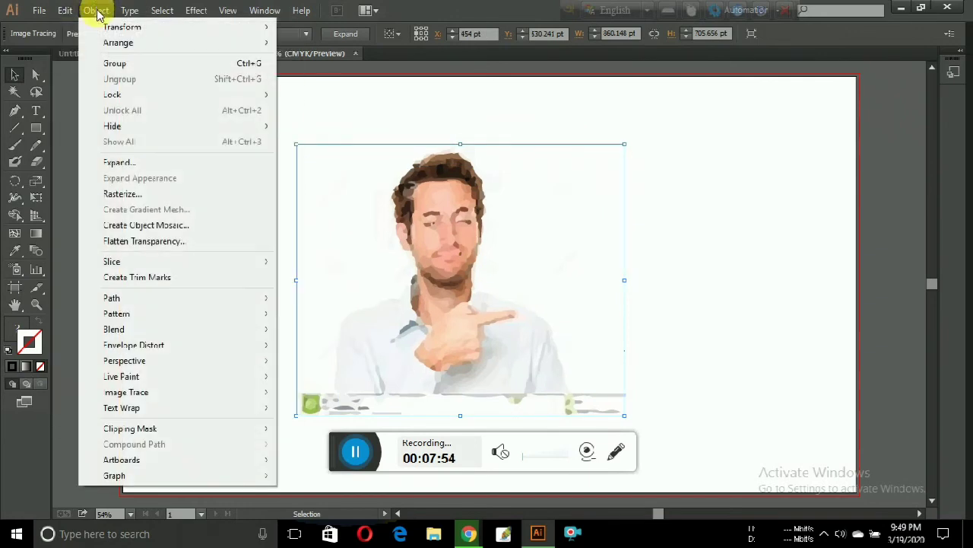
click(133, 164)
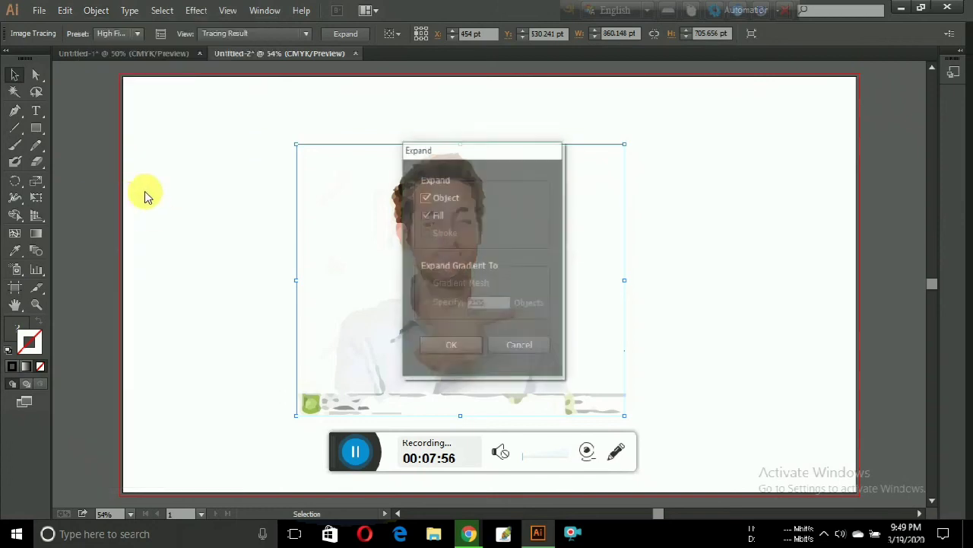
click(451, 343)
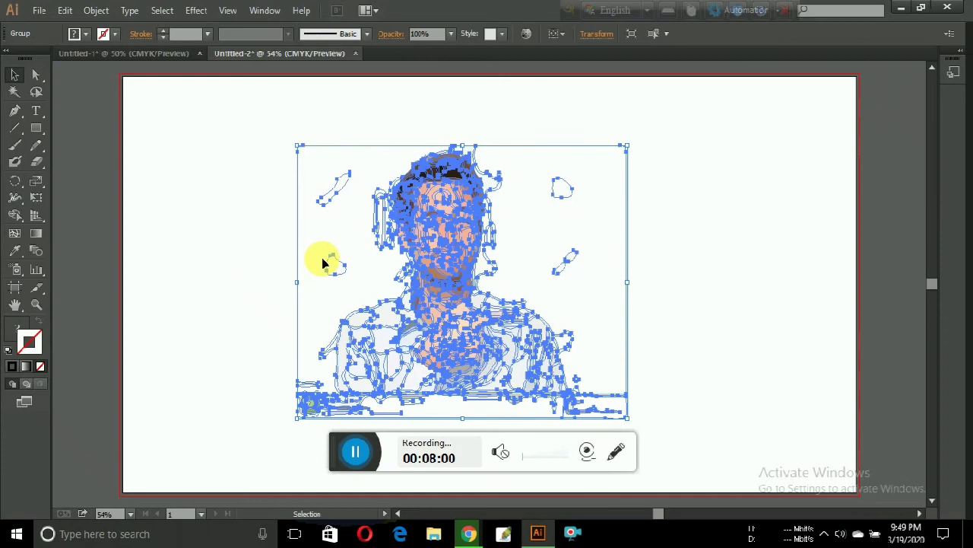
- Ungroup the expanded artwork twice, then select a small path near the shoulder
right_click(389, 260)
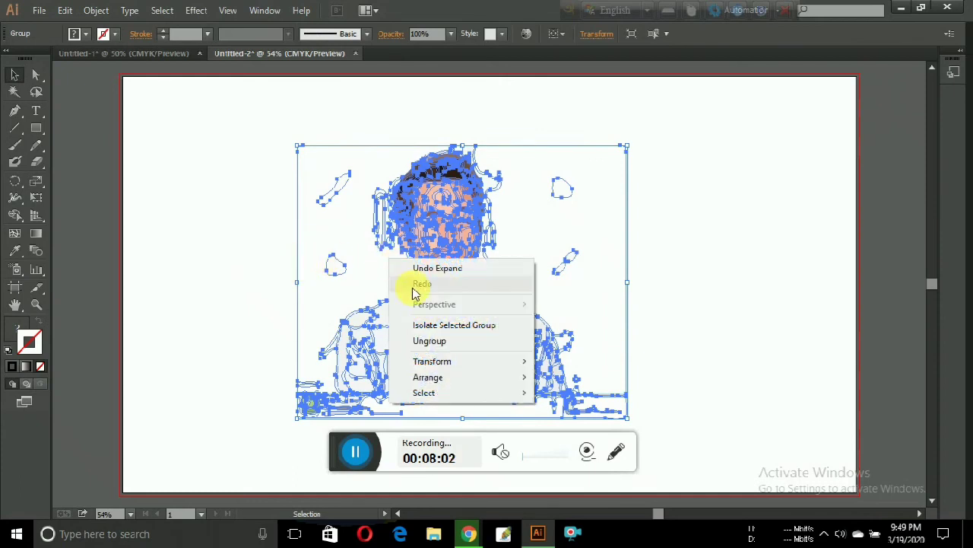
click(430, 340)
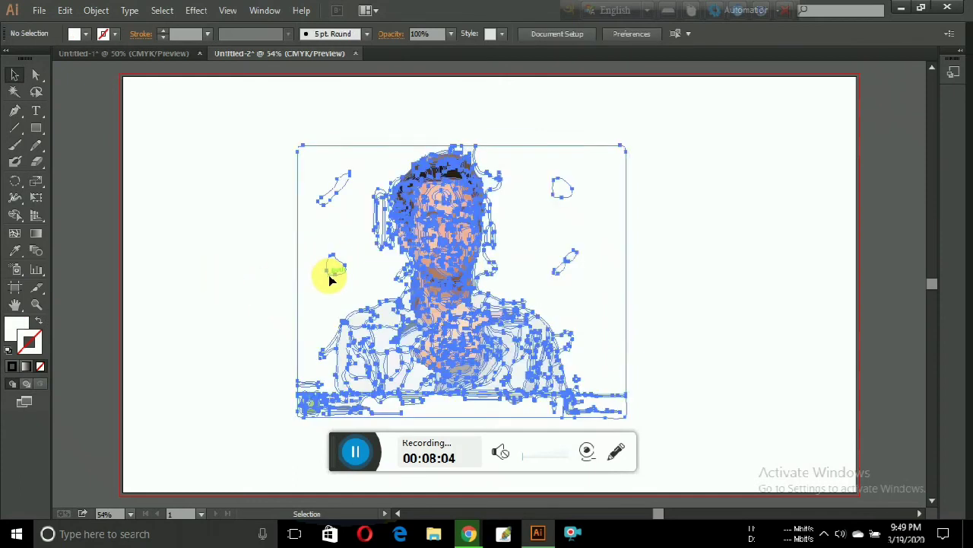
right_click(491, 343)
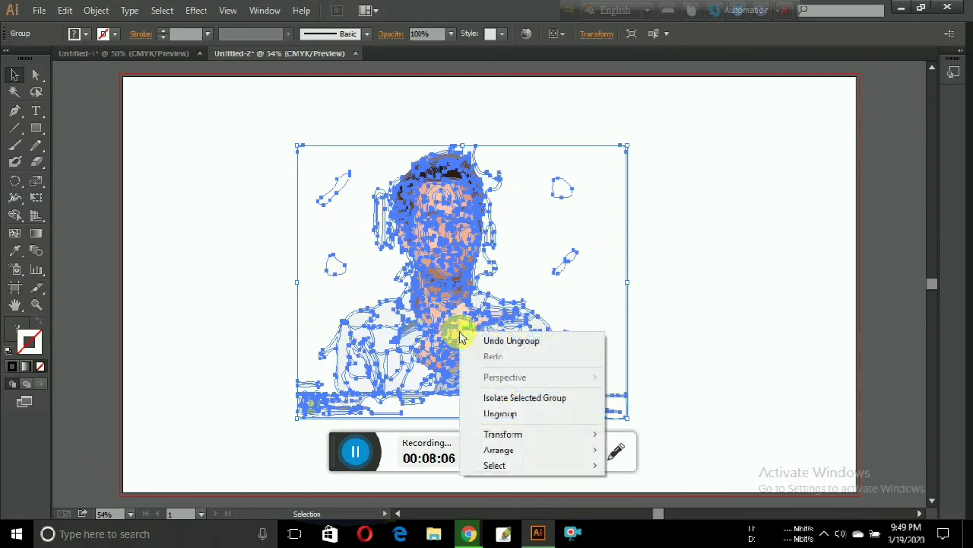
click(491, 410)
click(241, 317)
click(384, 314)
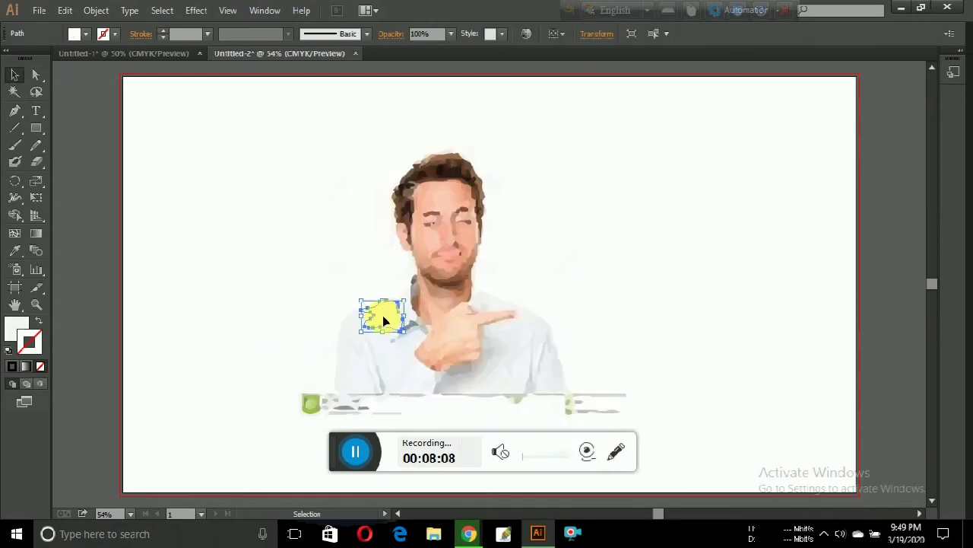
- Delete the large background path and draw a rectangle covering the photo
click(326, 243)
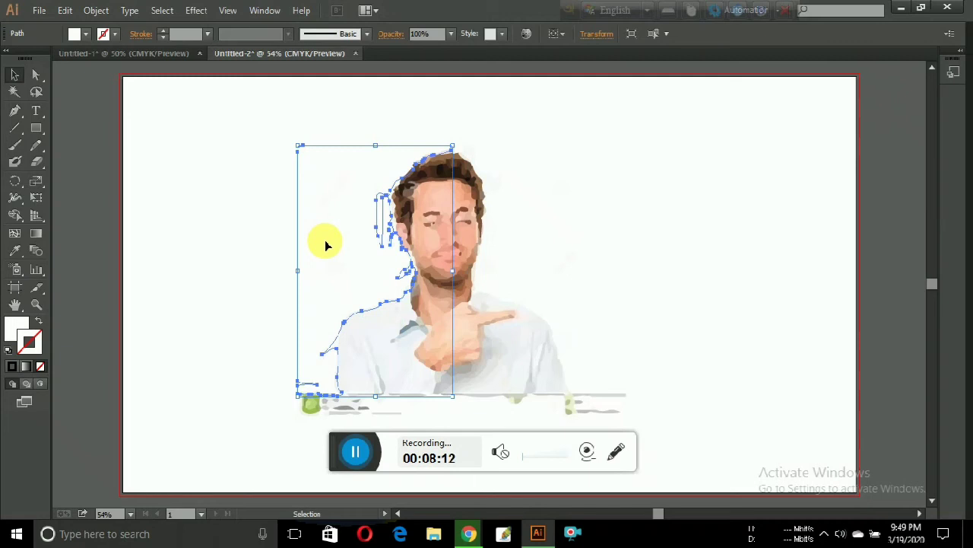
key(Delete)
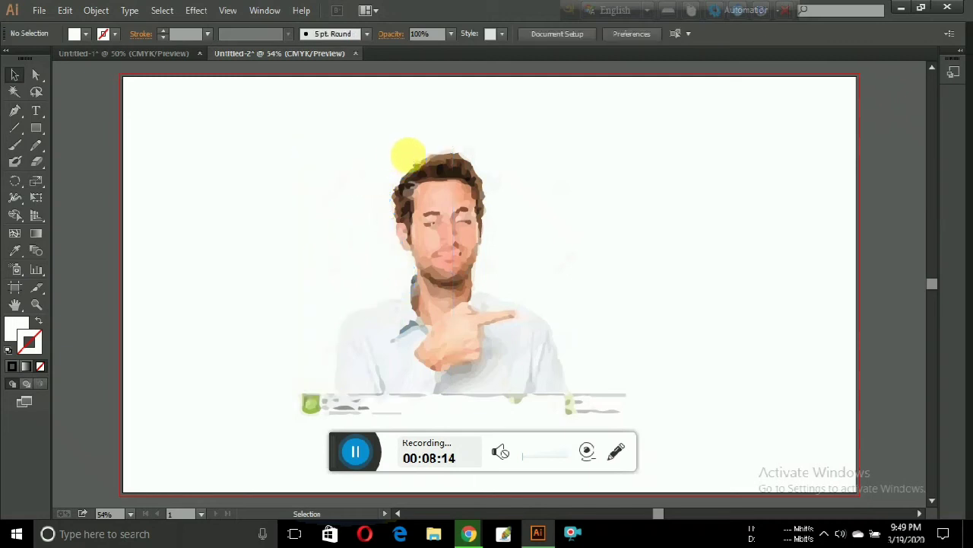
click(36, 128)
drag(180, 109, 662, 452)
- Fill the rectangle bright green (C 77, Y 93) and send it behind the man
right_click(445, 312)
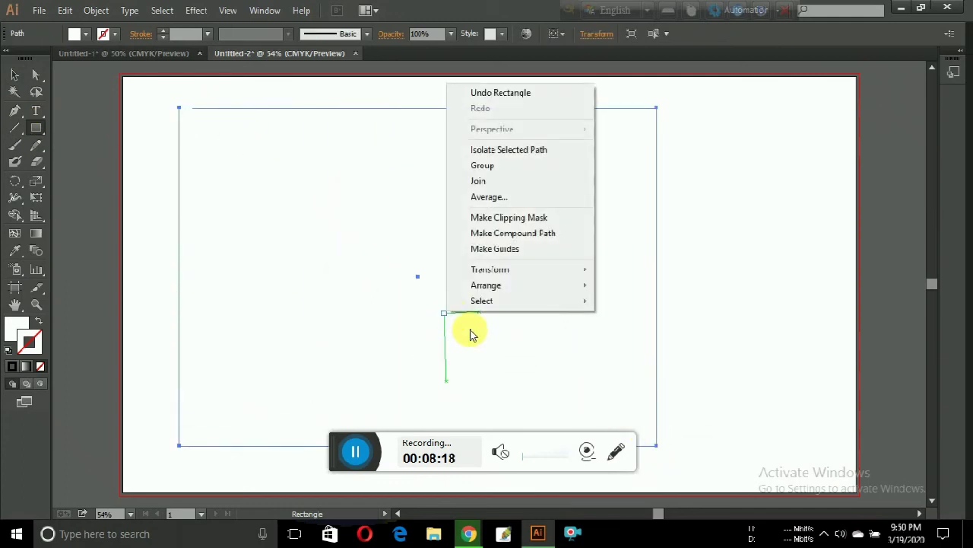
click(17, 325)
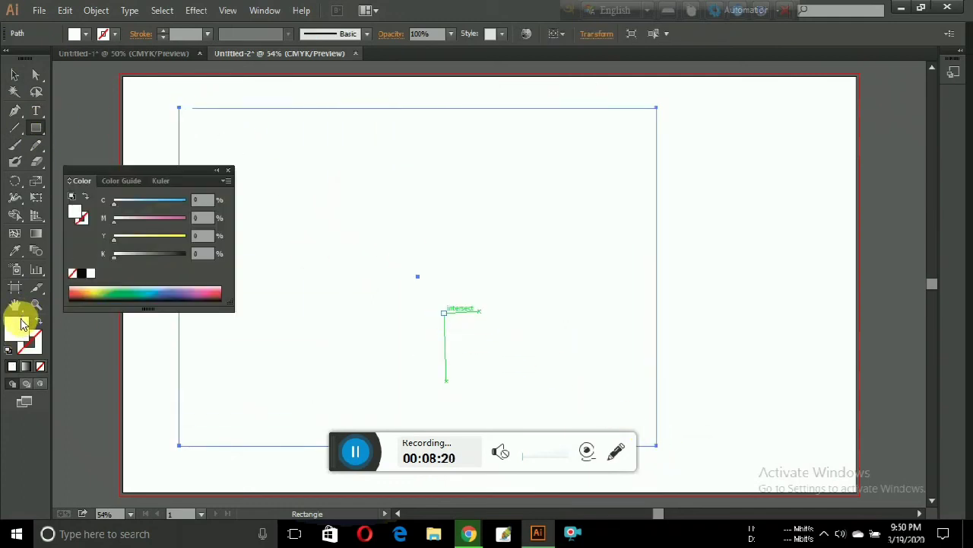
click(126, 293)
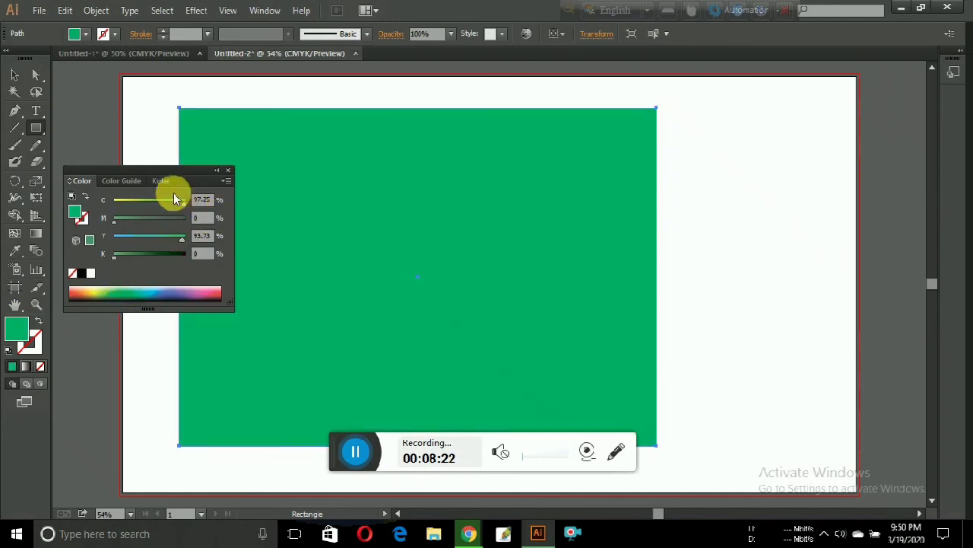
click(228, 170)
right_click(327, 210)
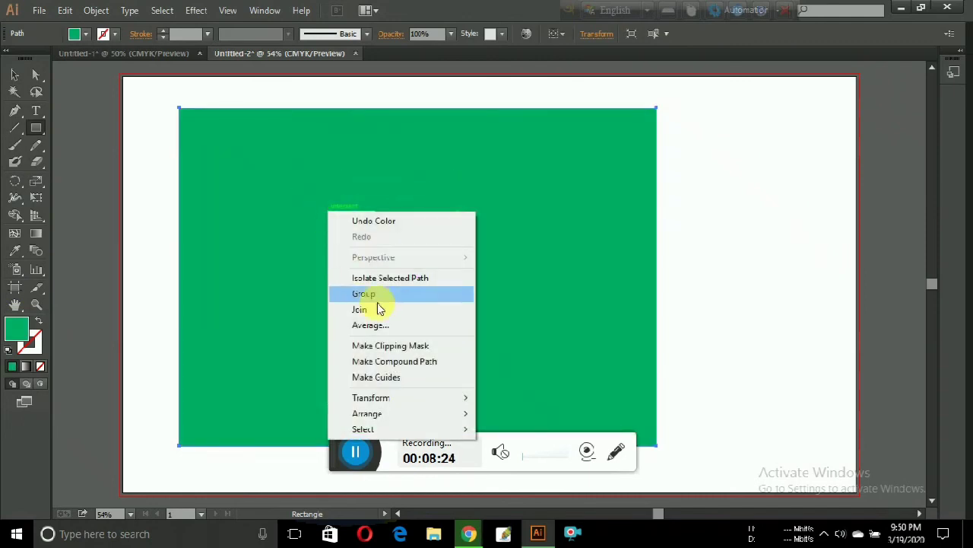
mouse_move(367, 413)
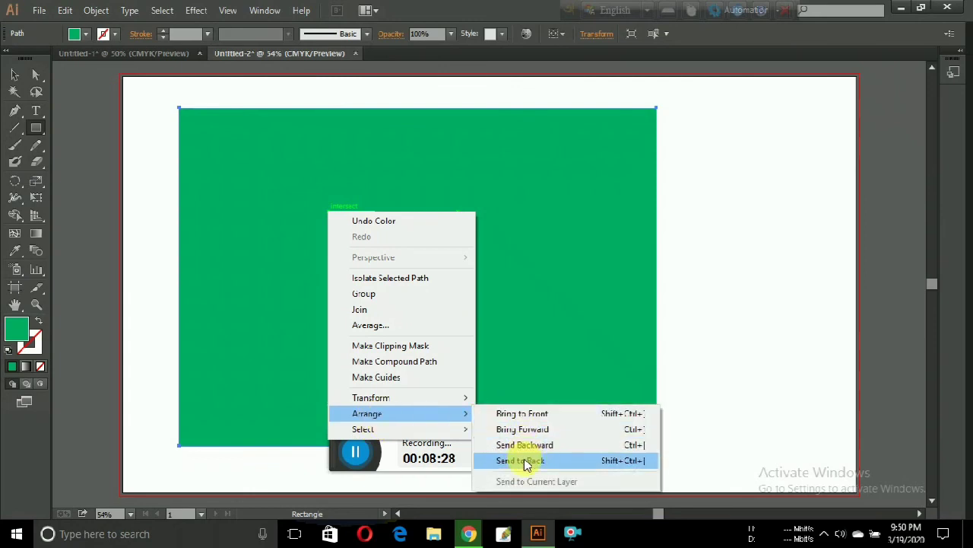
click(520, 460)
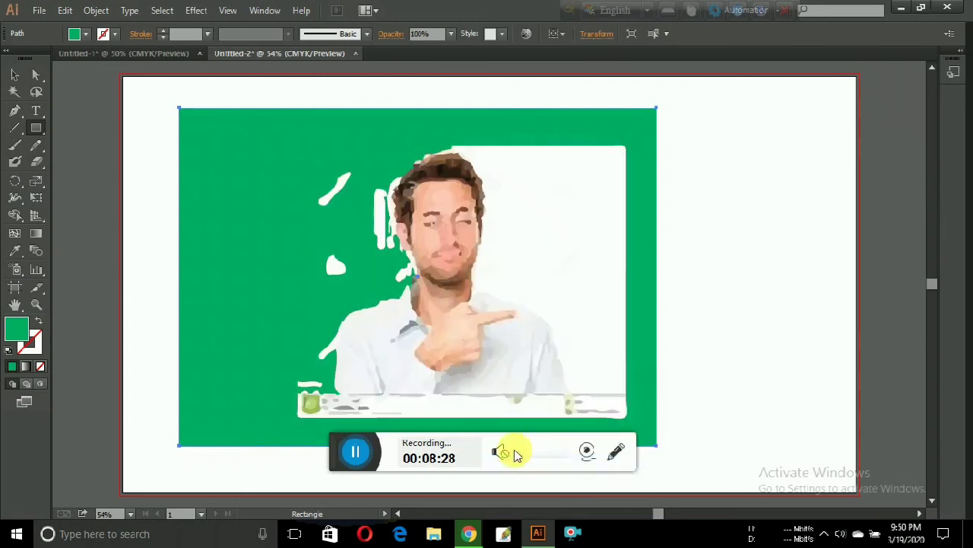
- Delete the white background piece to the right of the traced man
click(14, 74)
key(ctrl+shift+a)
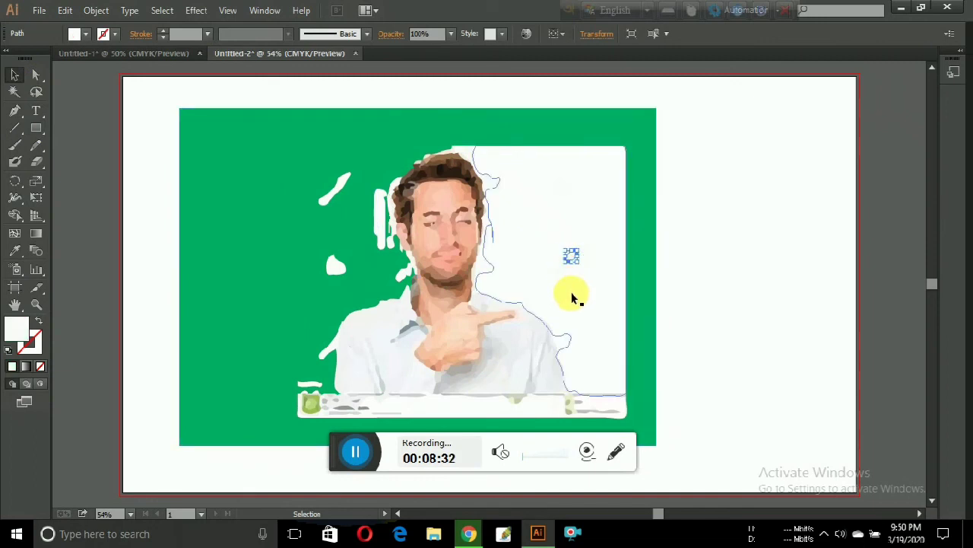
click(569, 293)
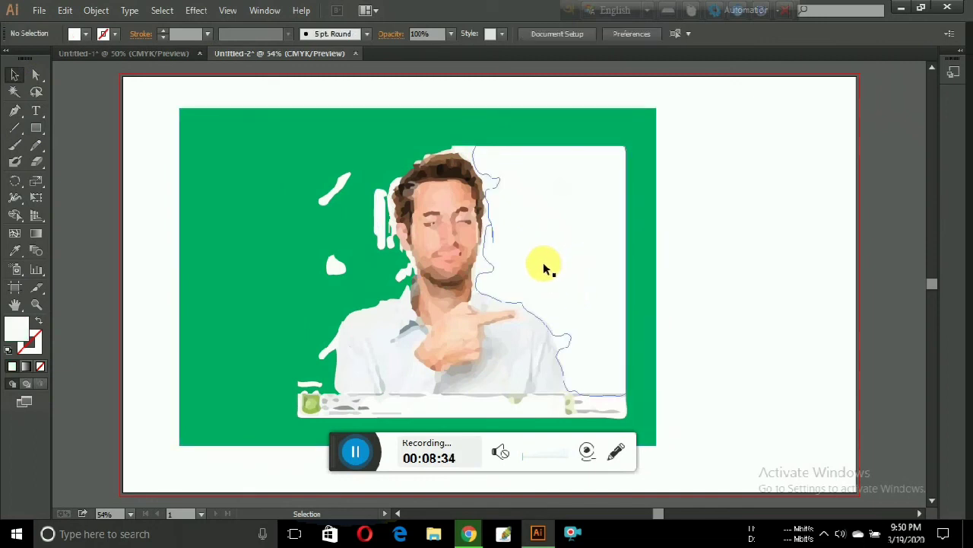
click(542, 280)
key(Delete)
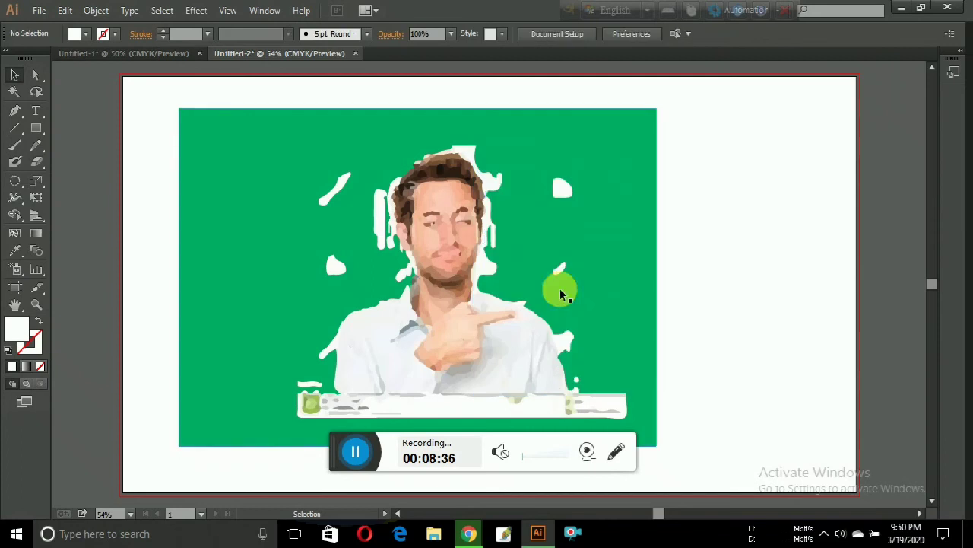
- Reposition the stray white fragments around the man's head and shoulder
drag(510, 195, 464, 153)
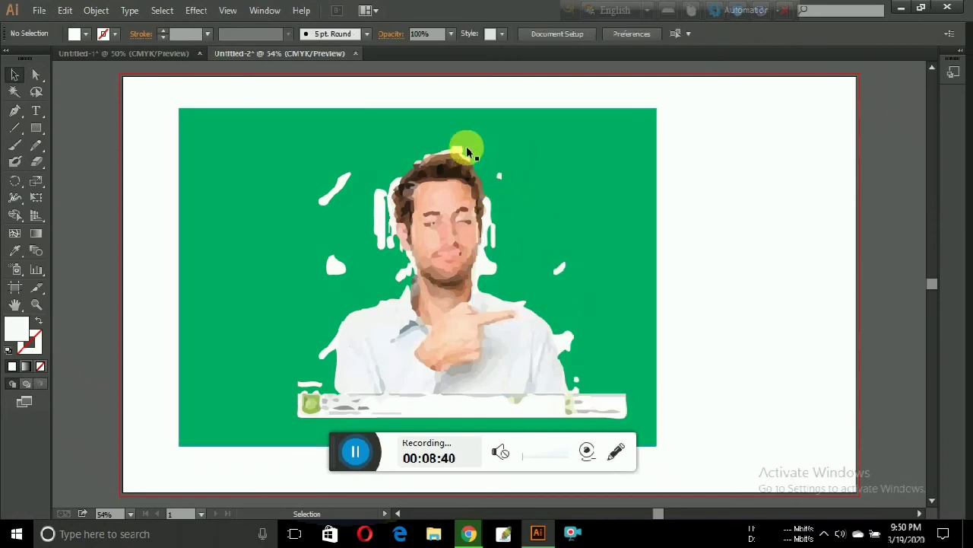
drag(471, 161, 459, 157)
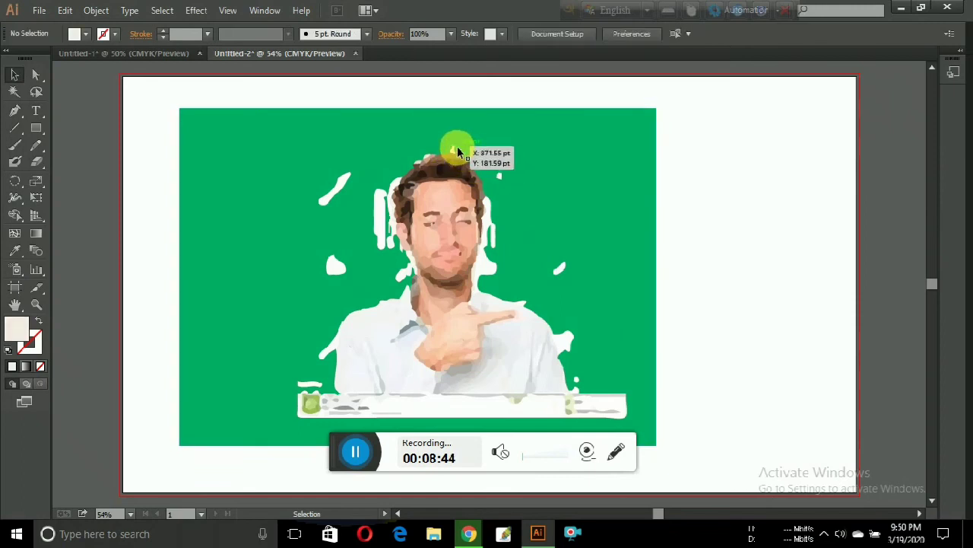
mouse_move(459, 157)
mouse_down()
mouse_move(503, 179)
mouse_move(482, 275)
mouse_up()
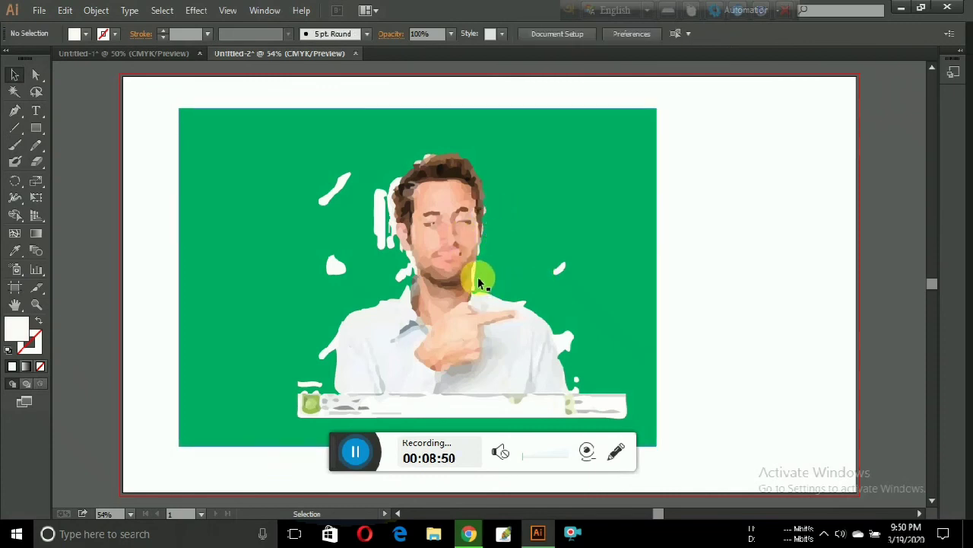
drag(555, 271, 384, 222)
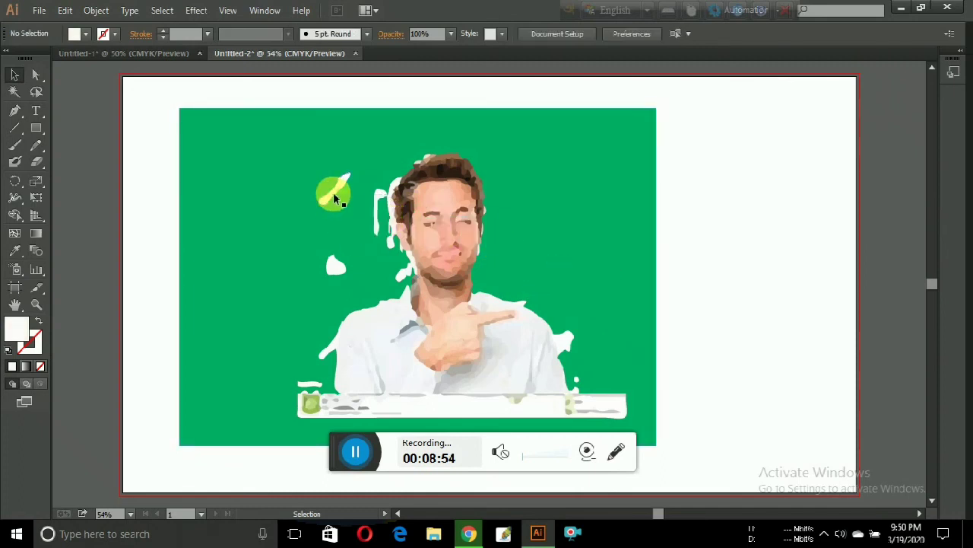
drag(336, 189, 333, 351)
drag(337, 265, 382, 213)
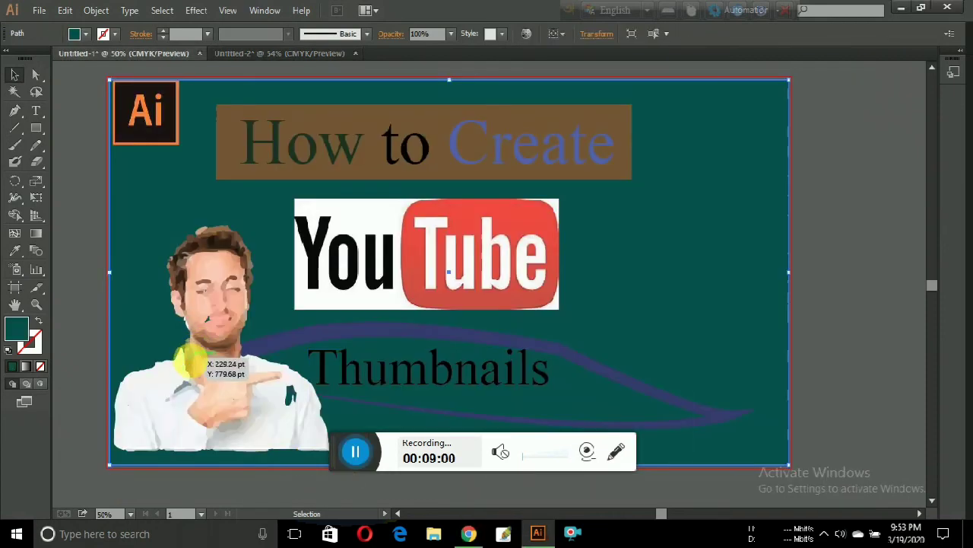
- Nudge the pointing man down, then nudge the YouTube logo down and right
click(217, 379)
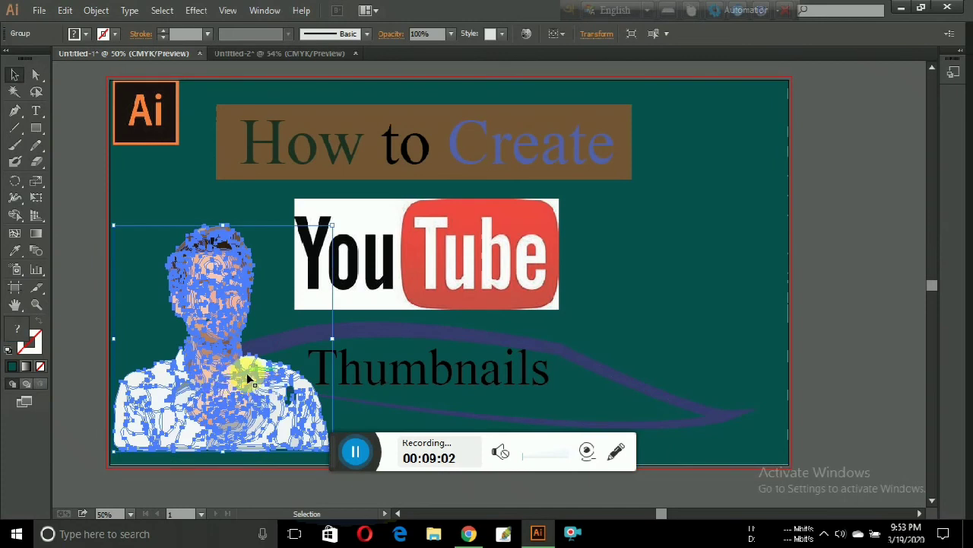
key(Down)
key(Down)
key(Down)
key(Down)
key(Down)
key(Down)
key(Down)
key(Down)
key(Down)
key(Down)
key(Down)
key(Down)
key(Down)
key(Down)
key(Down)
key(Down)
key(Down)
key(Down)
key(Down)
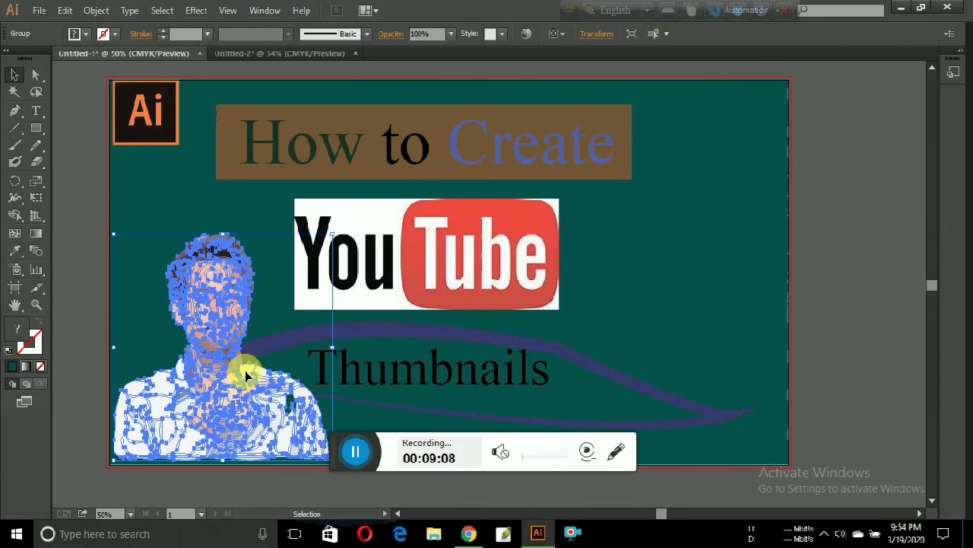
click(439, 279)
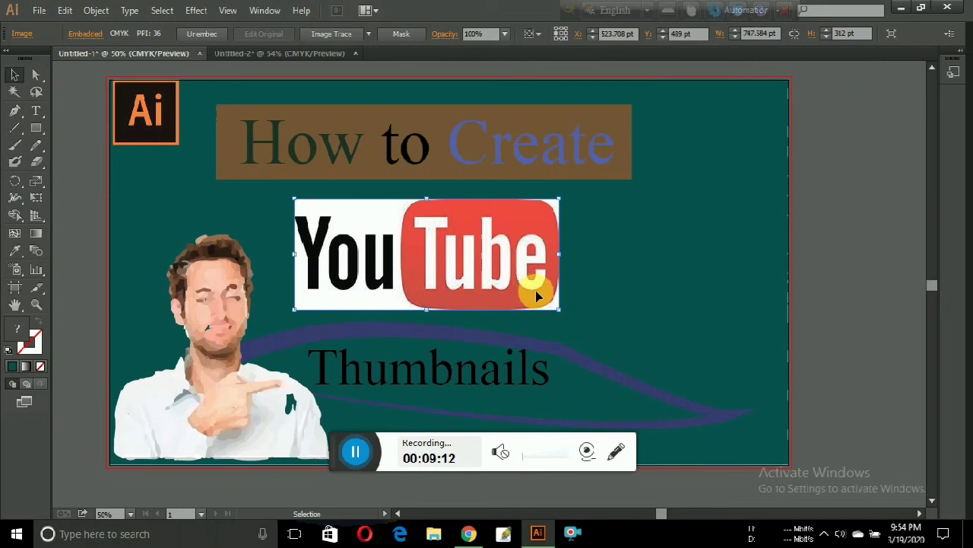
key(Down)
key(Down)
key(Down)
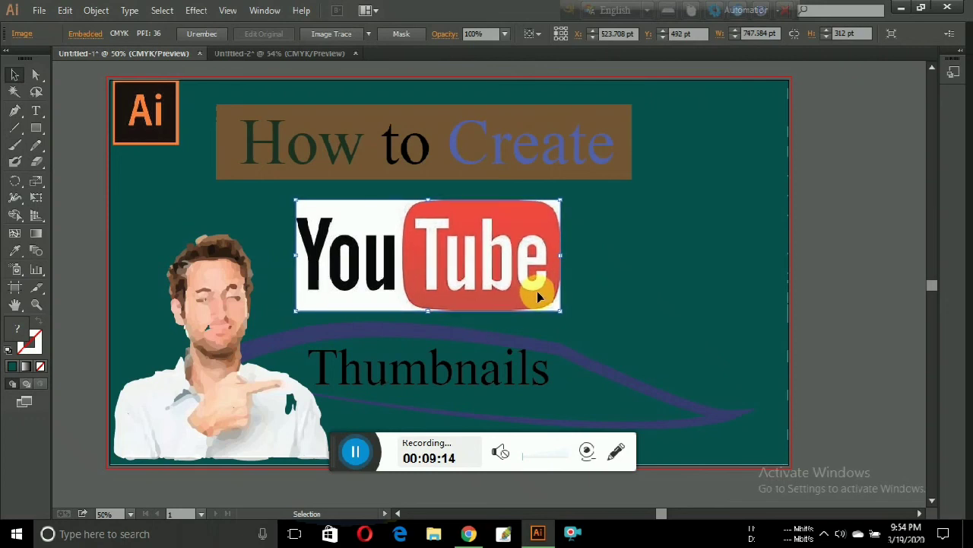
key(Right)
key(Right)
key(Right)
key(Right)
key(Right)
key(Right)
key(Right)
key(Right)
key(Right)
key(Right)
key(Right)
key(Right)
key(Right)
key(Right)
key(Right)
key(Right)
key(Right)
key(Right)
key(Right)
key(Right)
key(Right)
key(Right)
key(Right)
- Draw a rectangle over the start of 'Thumbnails' and send it one step backward
click(457, 365)
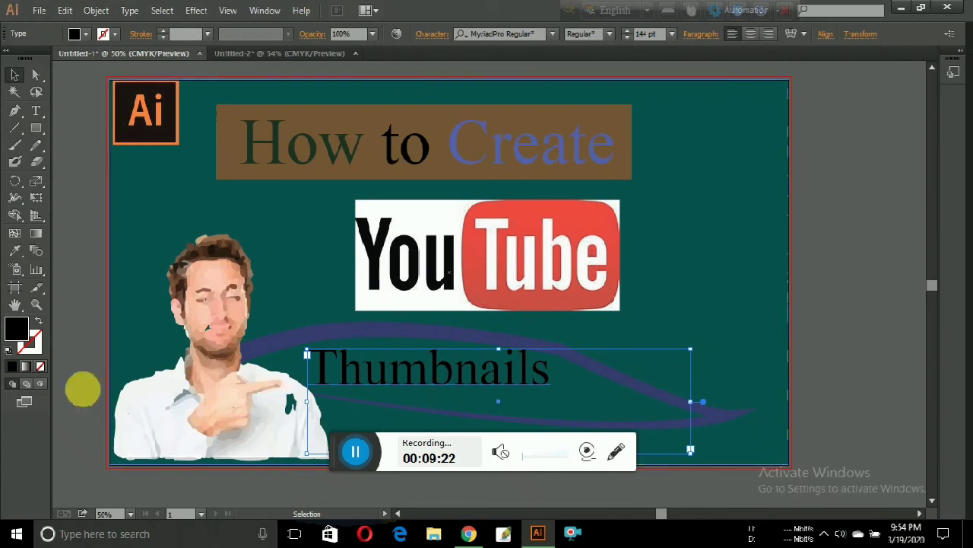
click(36, 128)
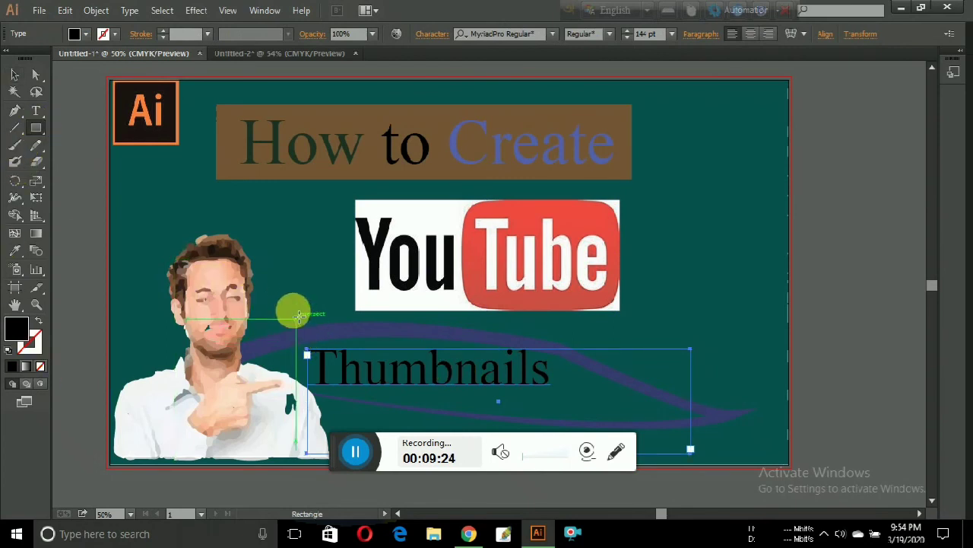
mouse_move(294, 333)
mouse_down()
mouse_move(411, 396)
mouse_move(430, 396)
mouse_up()
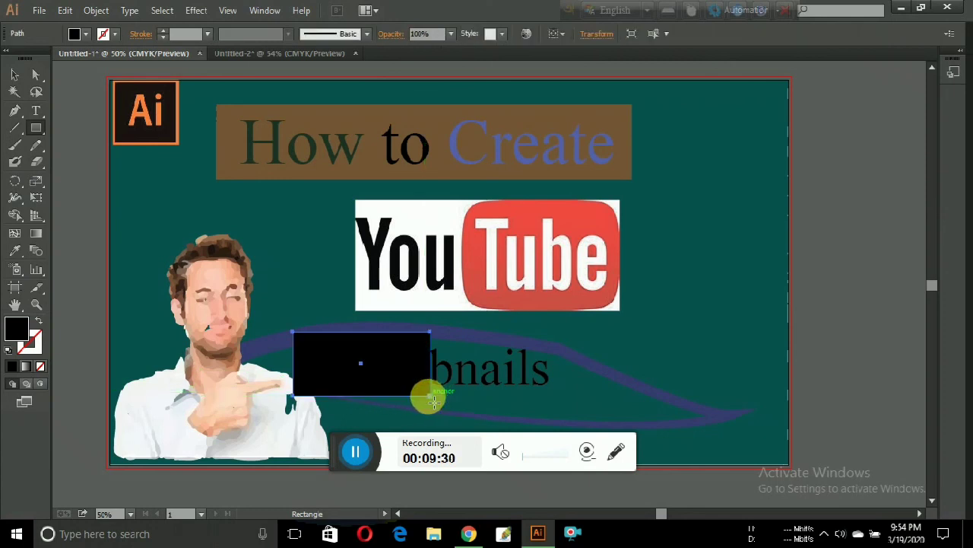
right_click(377, 377)
mouse_move(416, 350)
click(575, 381)
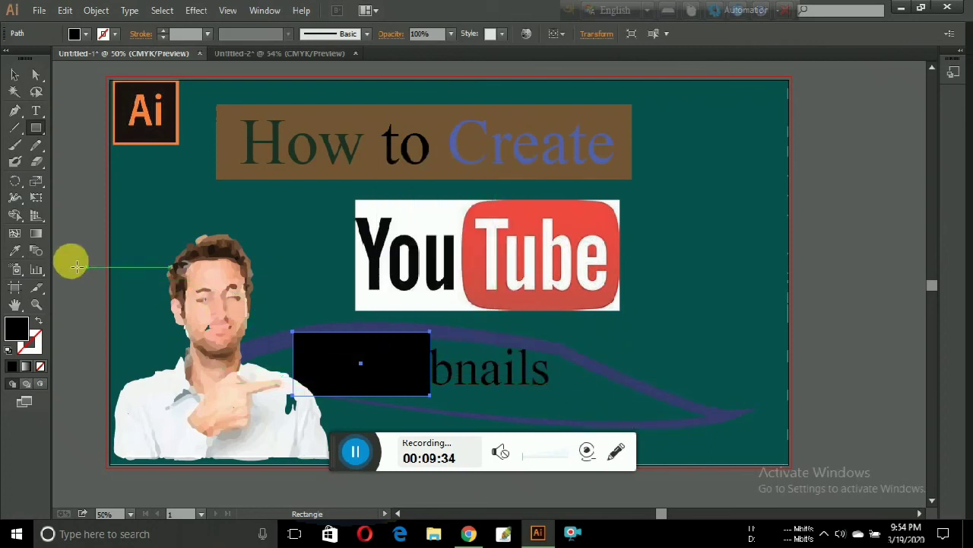
- Give the rectangle an orange fill and set its opacity to 40%
double_click(16, 327)
drag(204, 253, 216, 240)
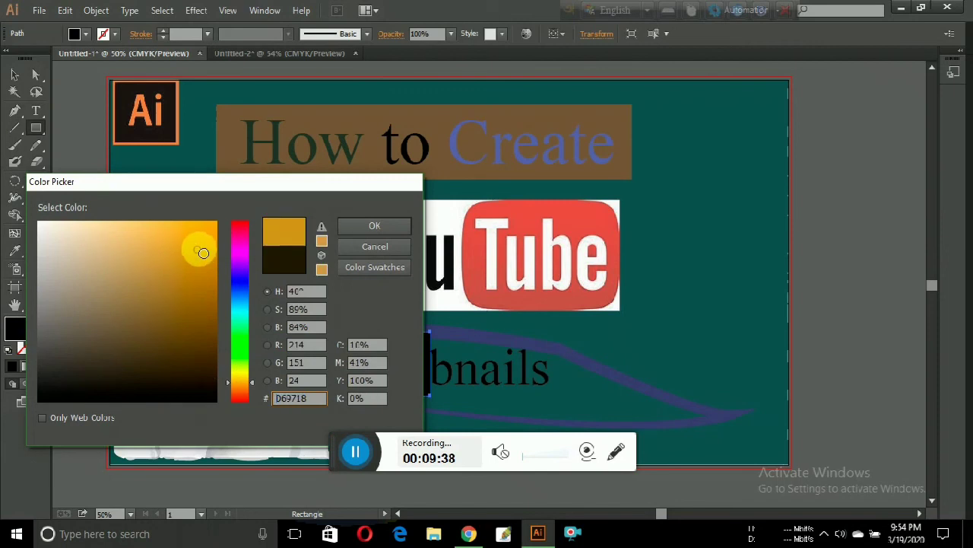
click(373, 226)
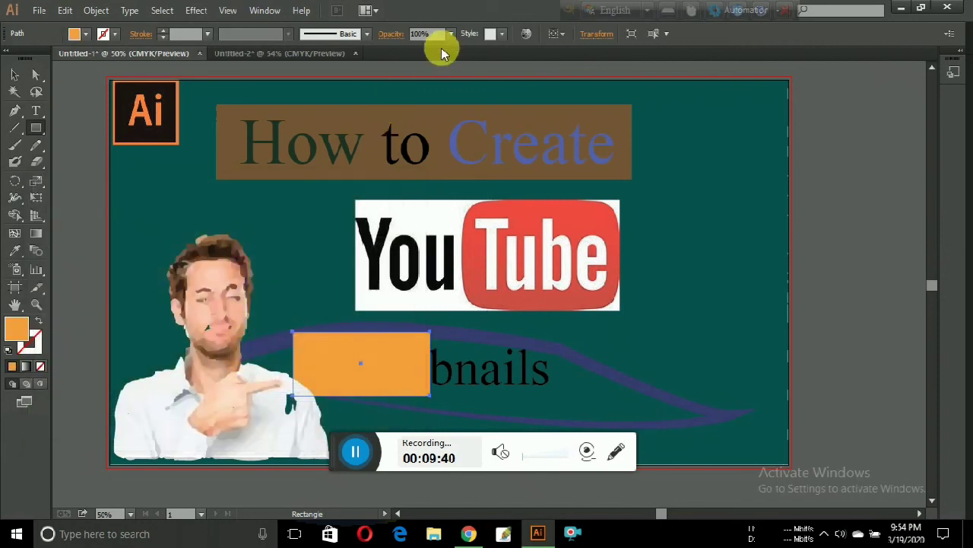
click(454, 33)
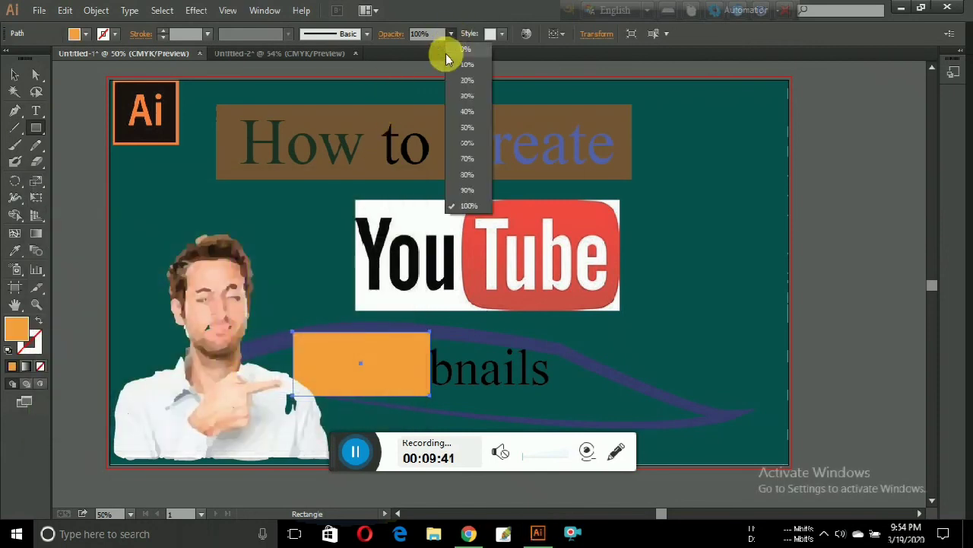
click(462, 110)
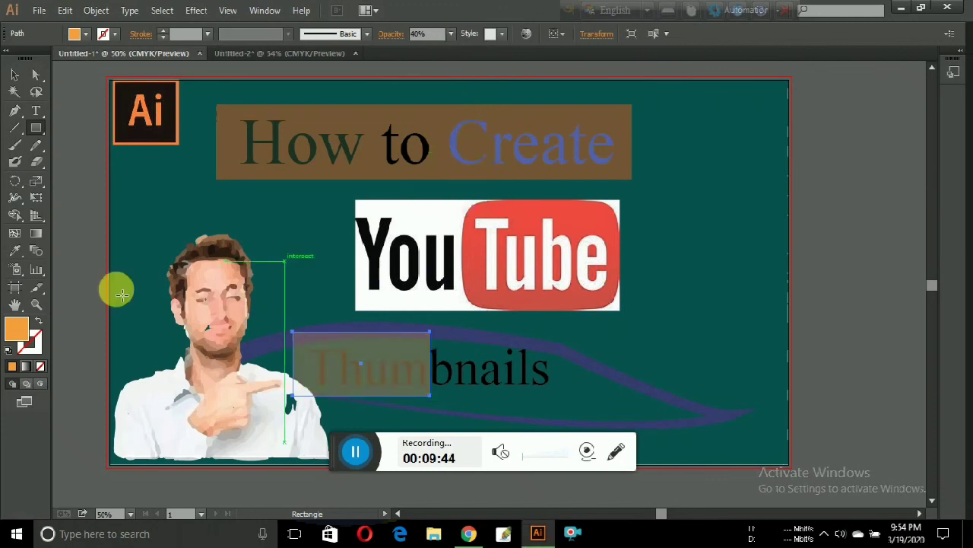
- Reselect the orange box, then select the 'Thumbnails' text to change its stacking order
click(14, 74)
click(65, 195)
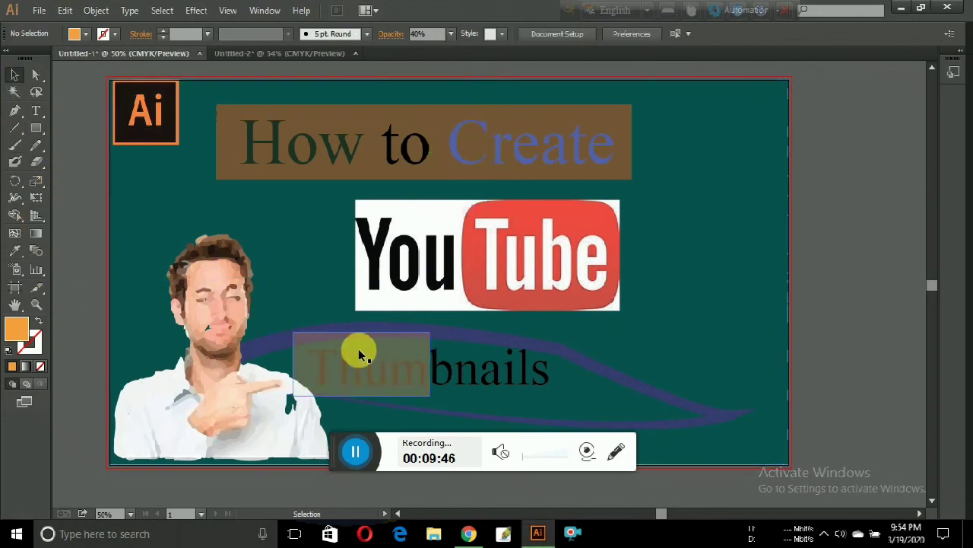
click(378, 375)
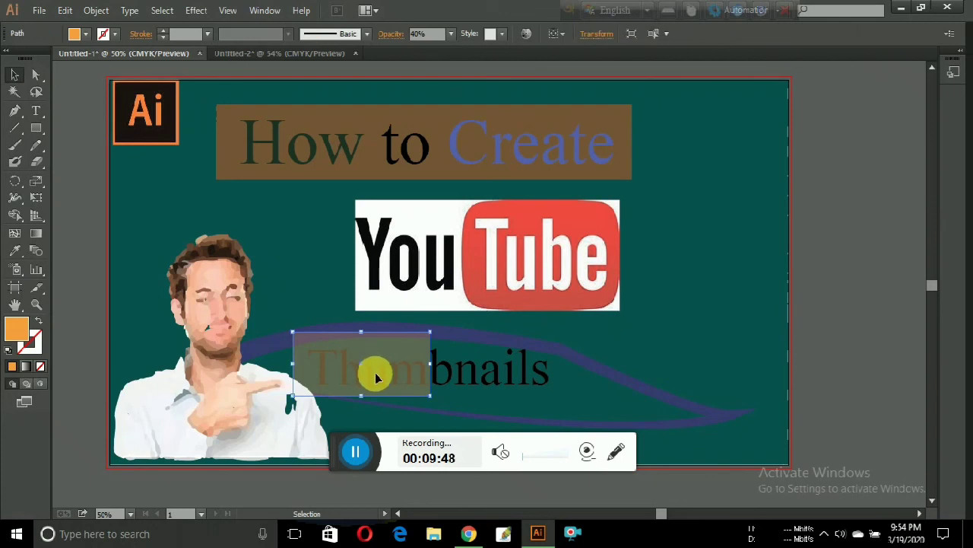
click(457, 373)
right_click(459, 376)
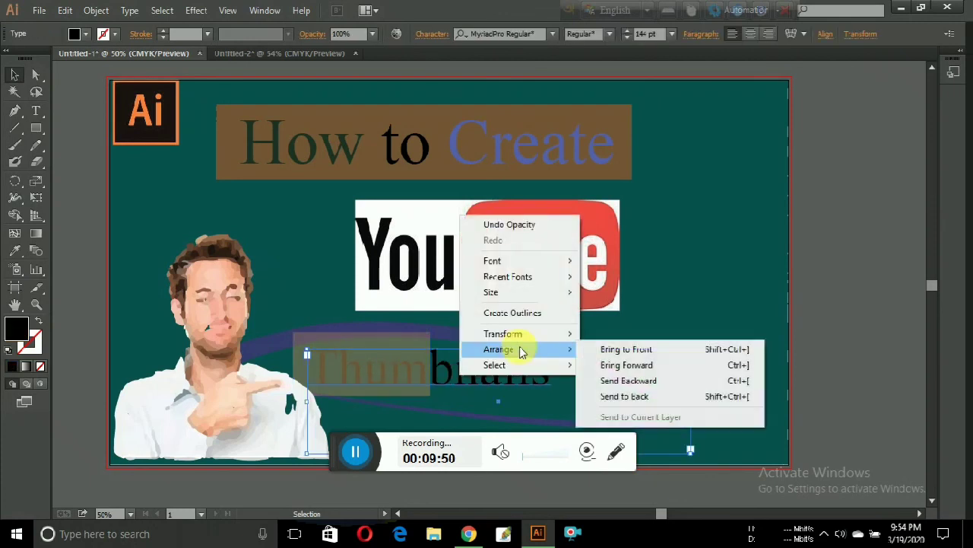
- Bring 'Thumbnails' to the front and undo an accidental duplicate of the text
click(628, 349)
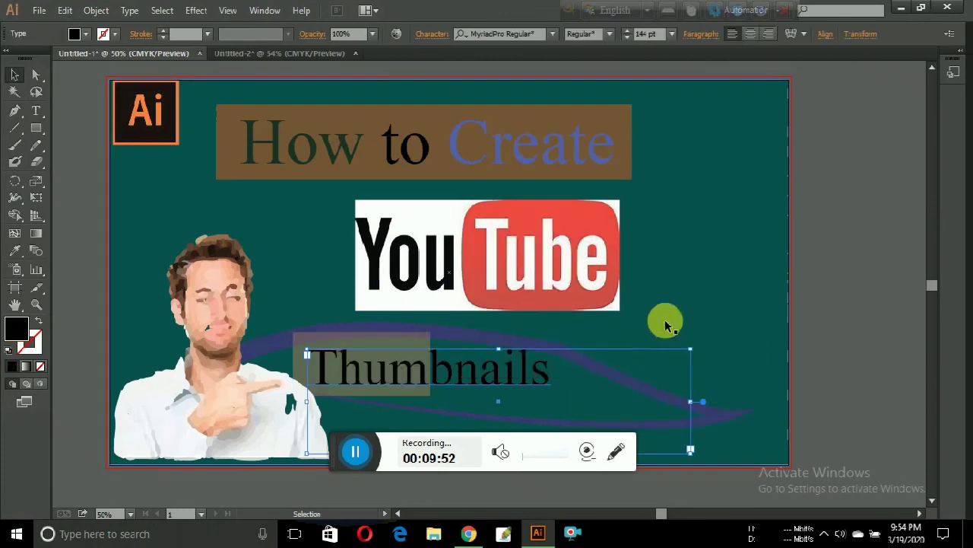
click(679, 292)
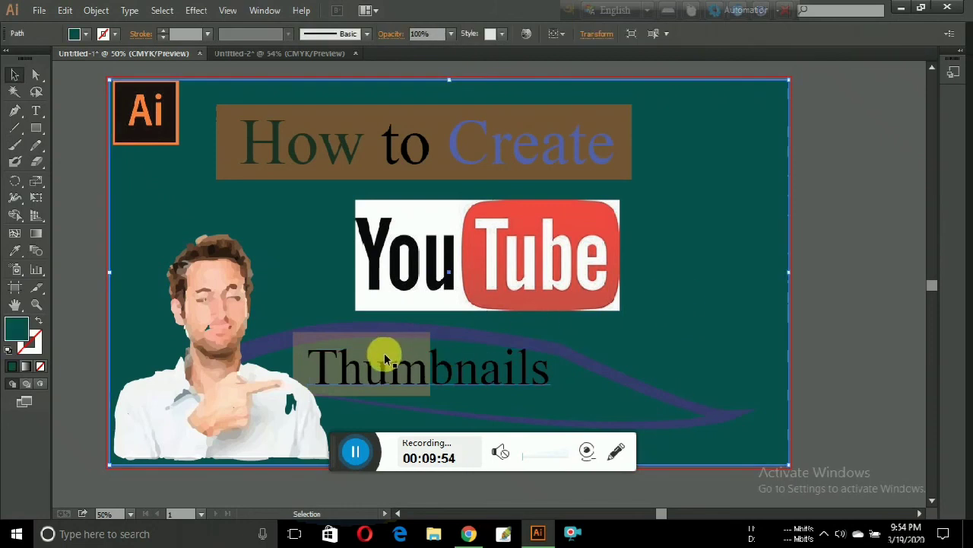
mouse_move(385, 347)
mouse_down()
mouse_move(443, 348)
mouse_move(390, 348)
mouse_up()
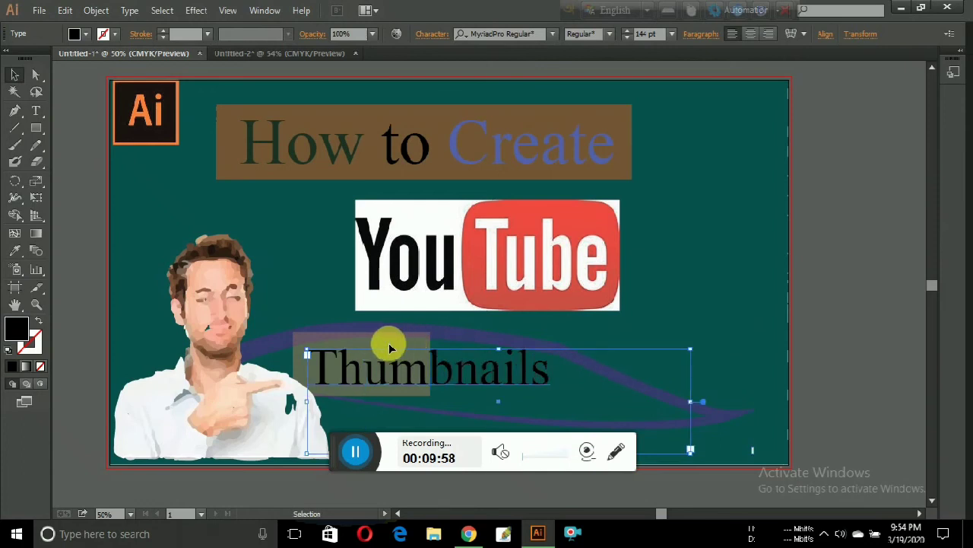
click(388, 348)
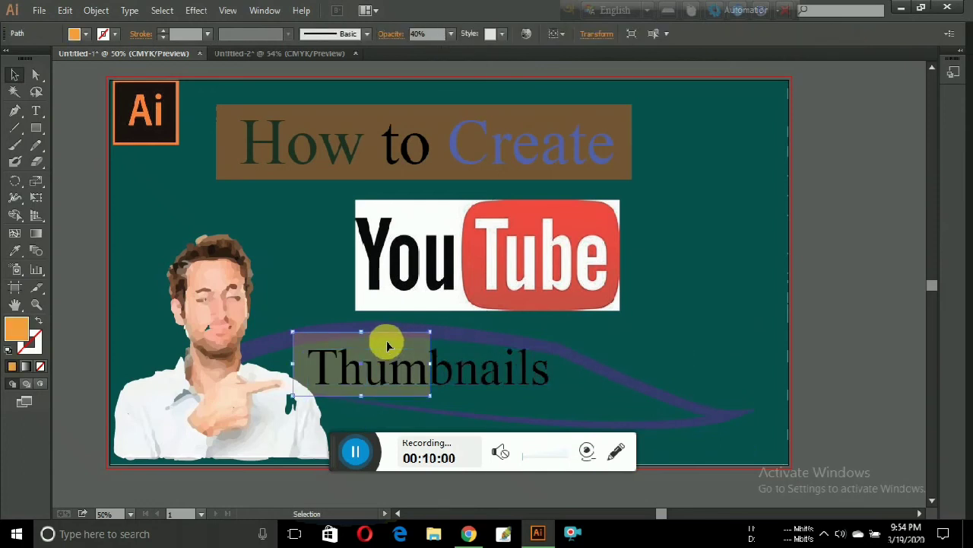
drag(390, 346, 459, 348)
key(ctrl+z)
- Duplicate the orange 40% box rightward so it covers the end of 'Thumbnails'
click(383, 342)
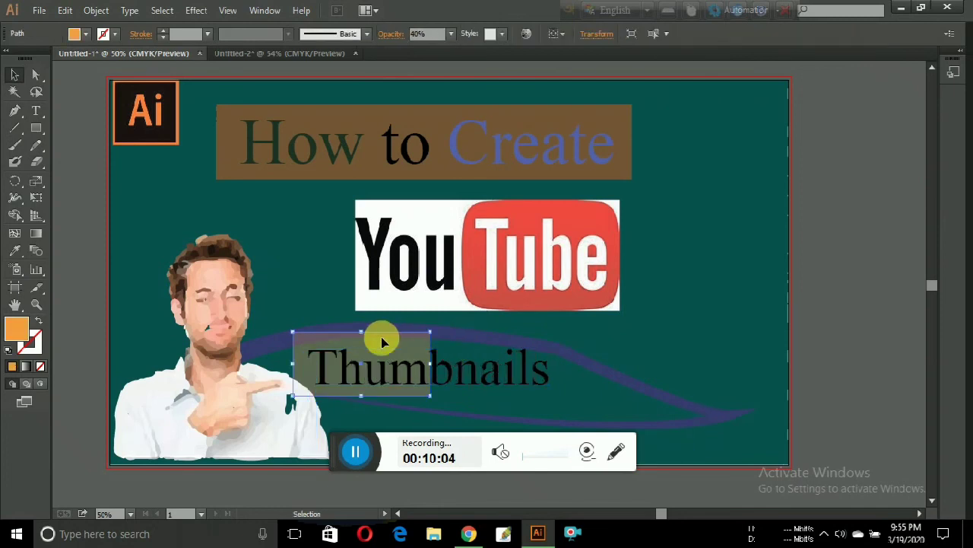
drag(383, 342, 441, 339)
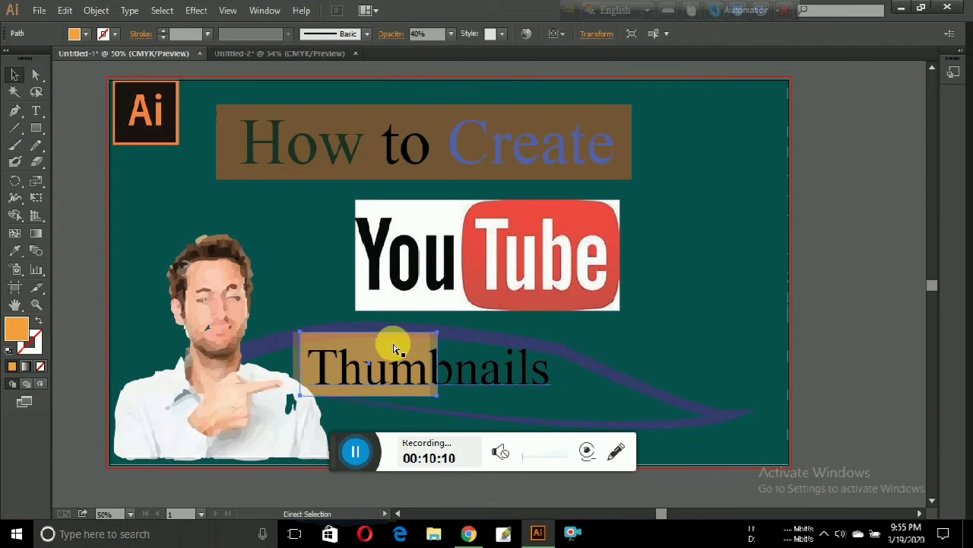
key(v)
key(shift+Left)
key(shift+Left)
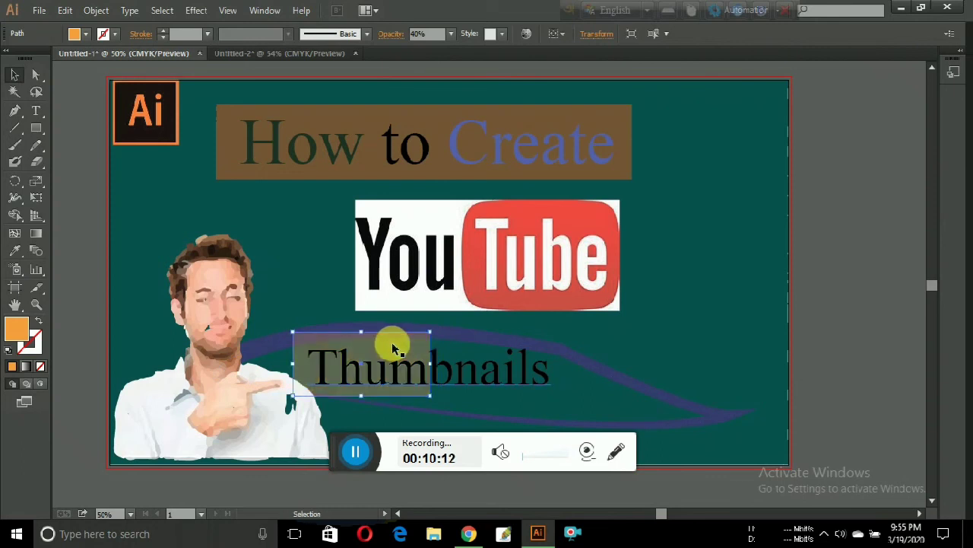
click(390, 348)
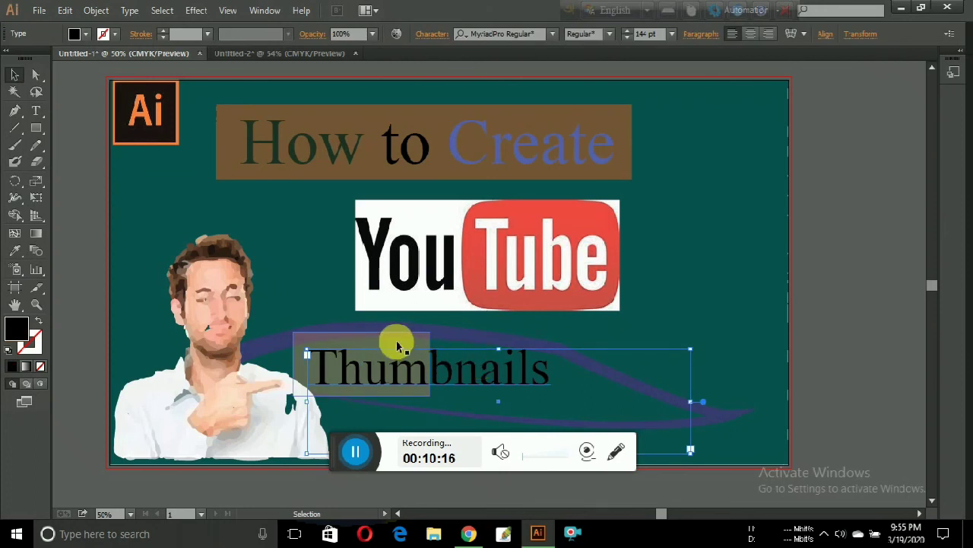
drag(397, 346, 540, 337)
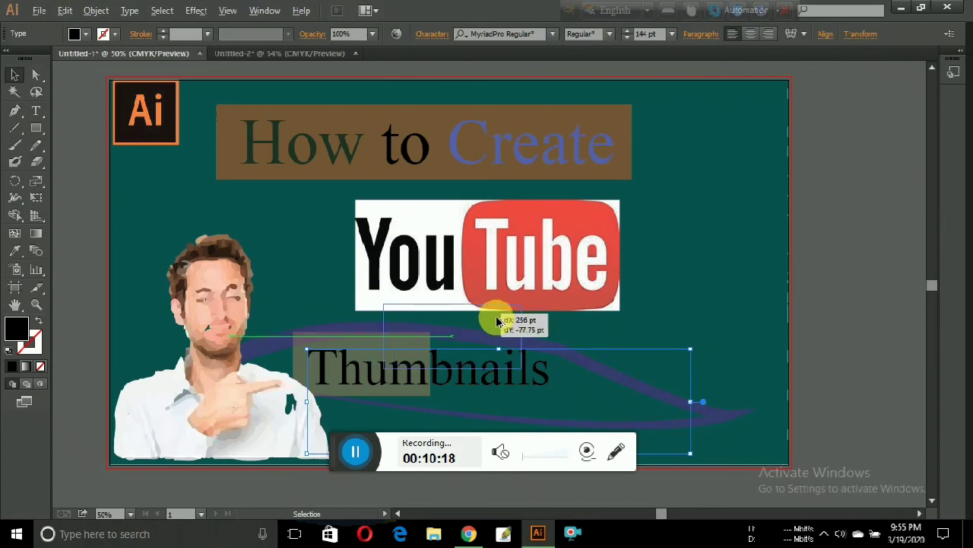
drag(540, 337, 532, 342)
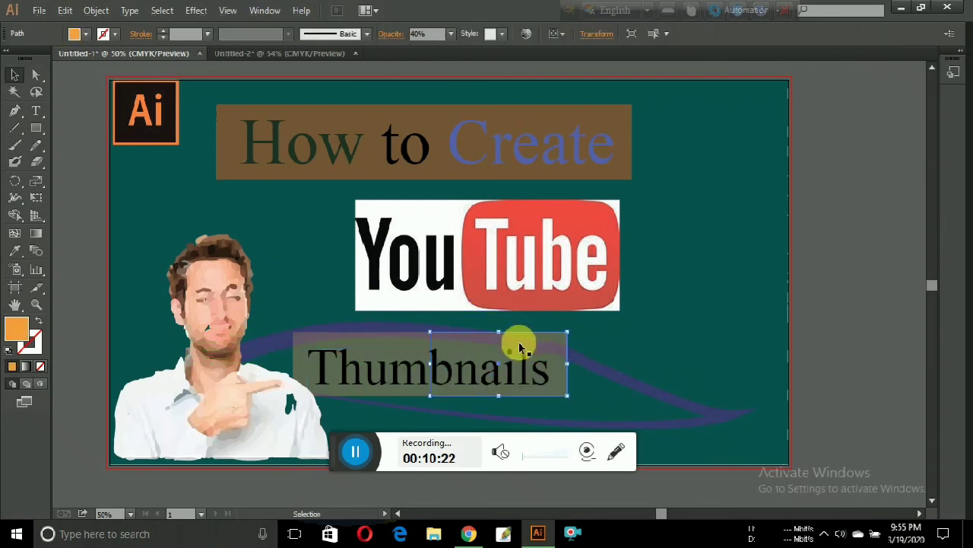
- Recolour the copied box over the end of 'Thumbnails' blue, then deselect everything
double_click(25, 332)
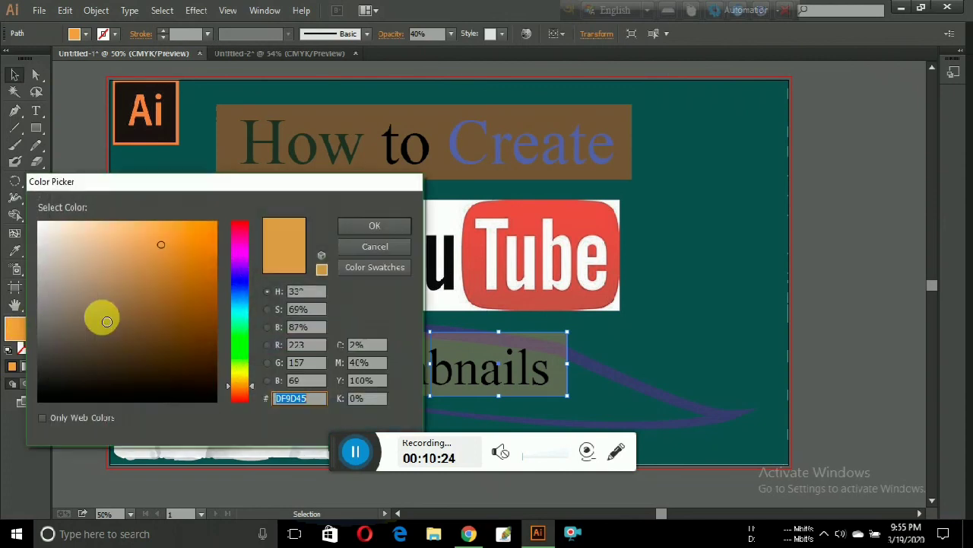
click(239, 280)
click(187, 265)
click(378, 228)
click(648, 263)
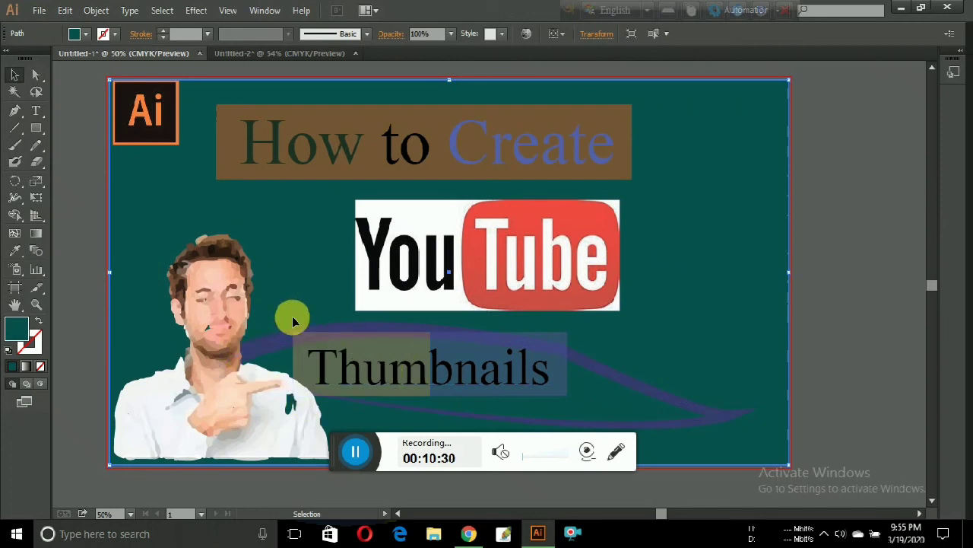
click(808, 198)
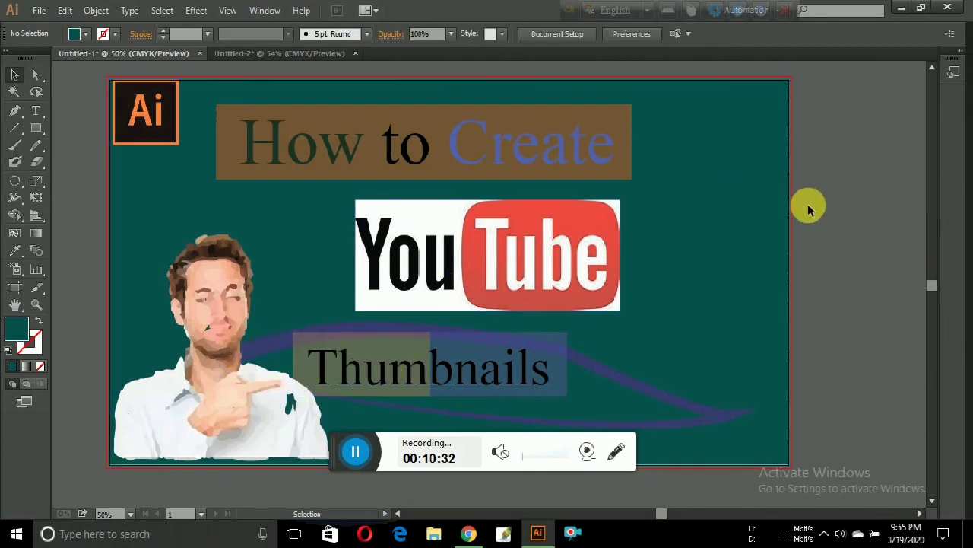